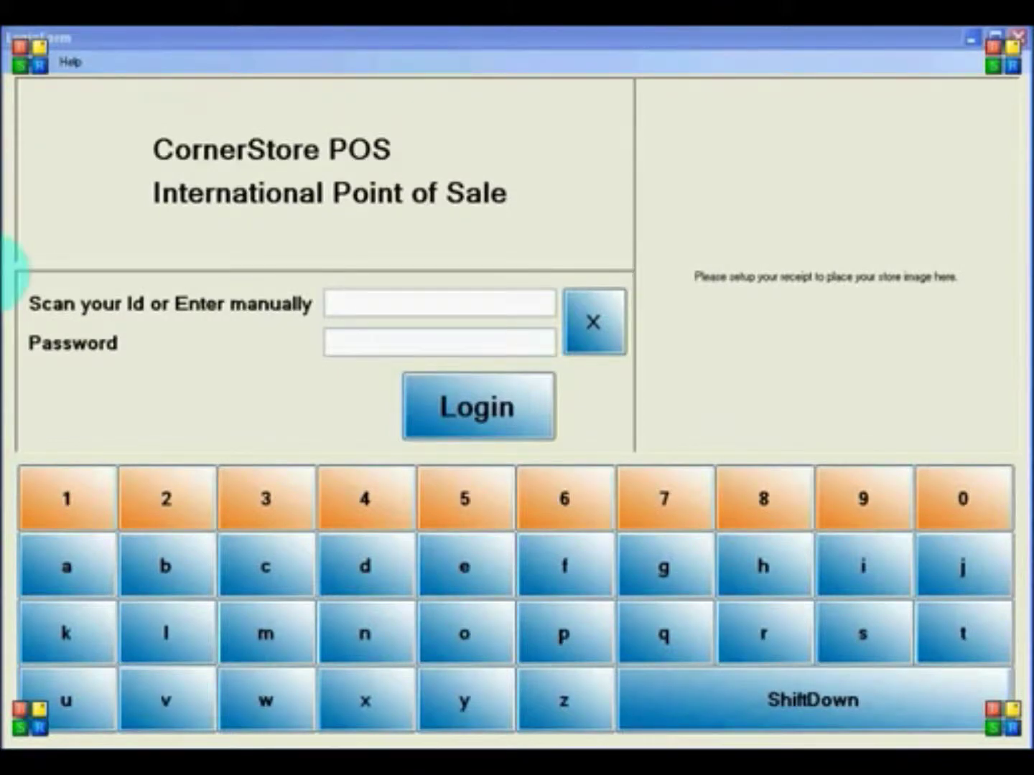
- Log in to the register with the cashier ID and password to reach the sales screen
left_click(361, 300)
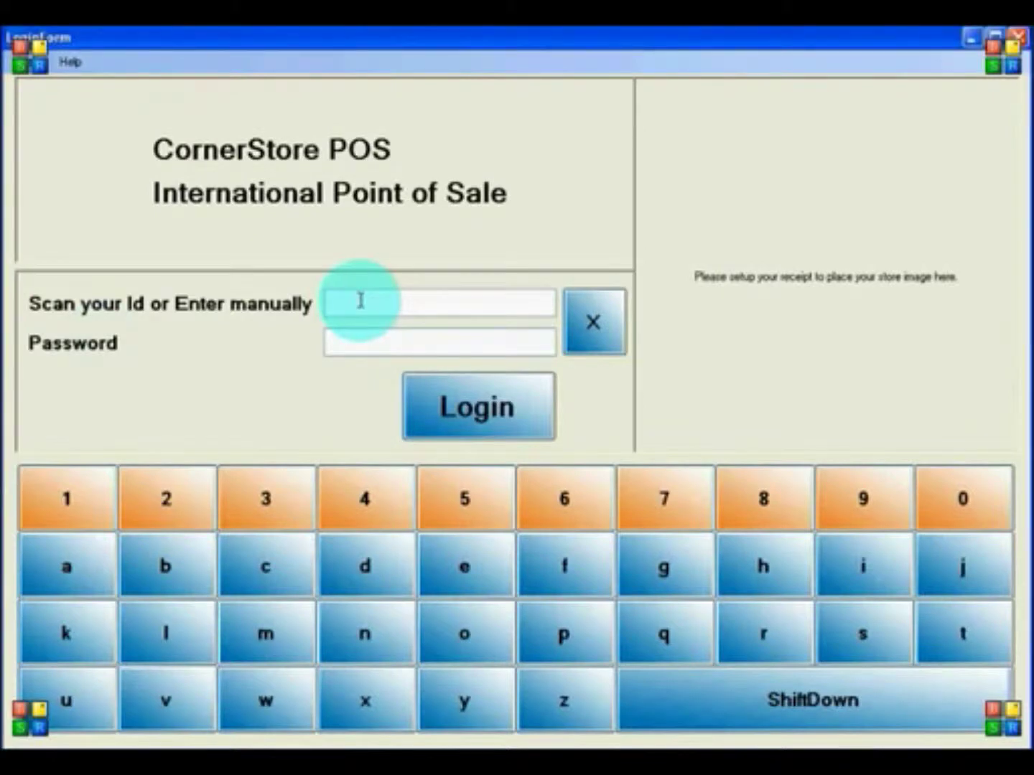
type("1234512345678")
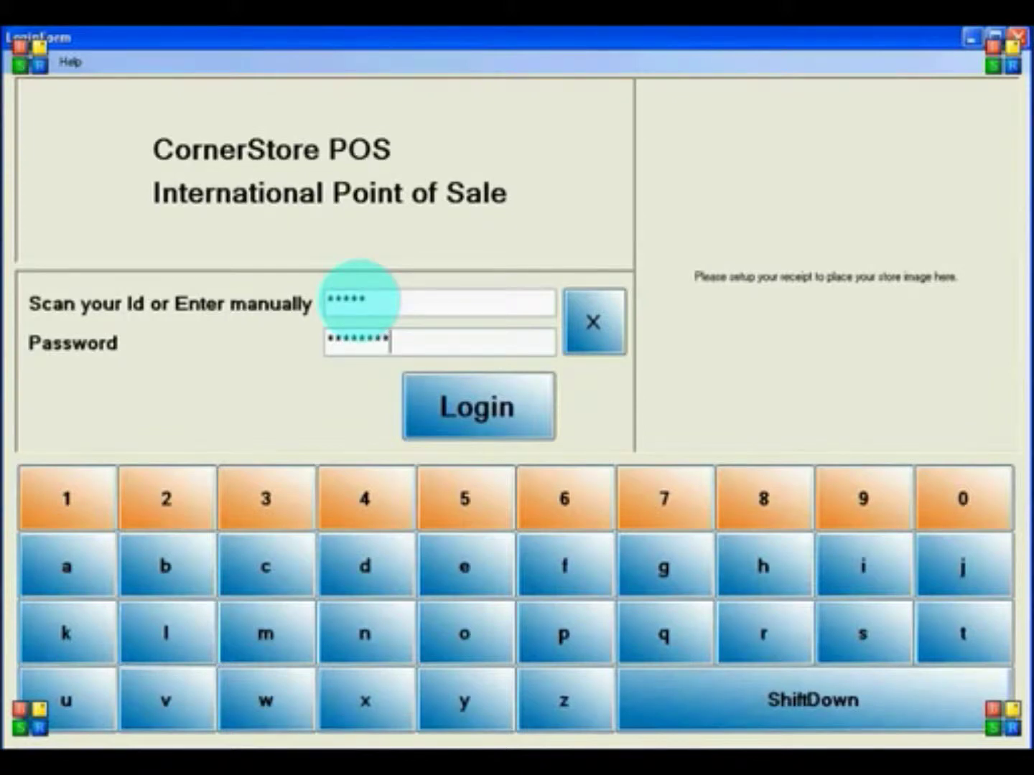
left_click(415, 425)
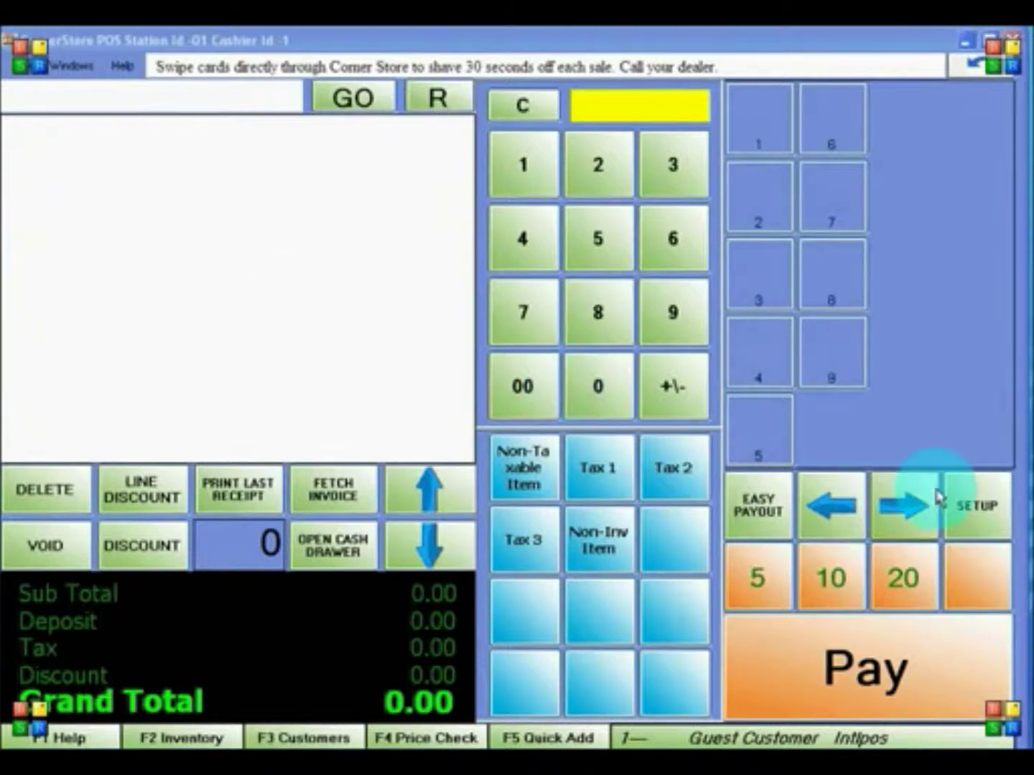
- Add department 'Beer' with description 'beer items' in Department Maintenance, save it, and exit
left_click(948, 507)
left_click(710, 376)
left_click(289, 382)
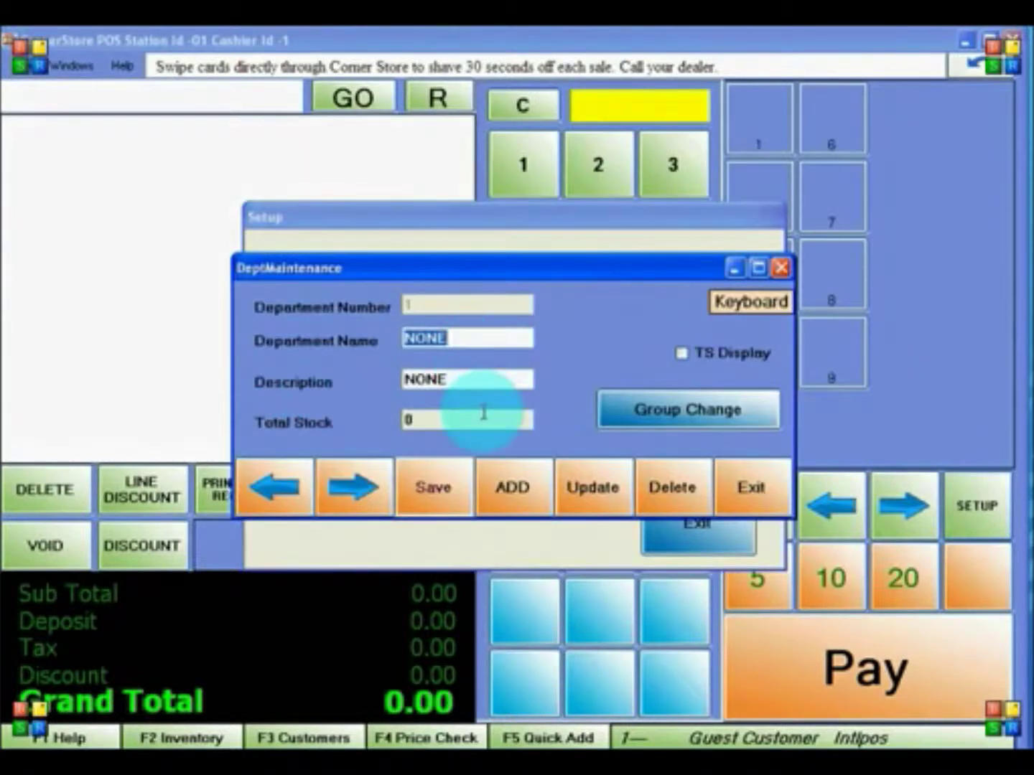
left_click(513, 503)
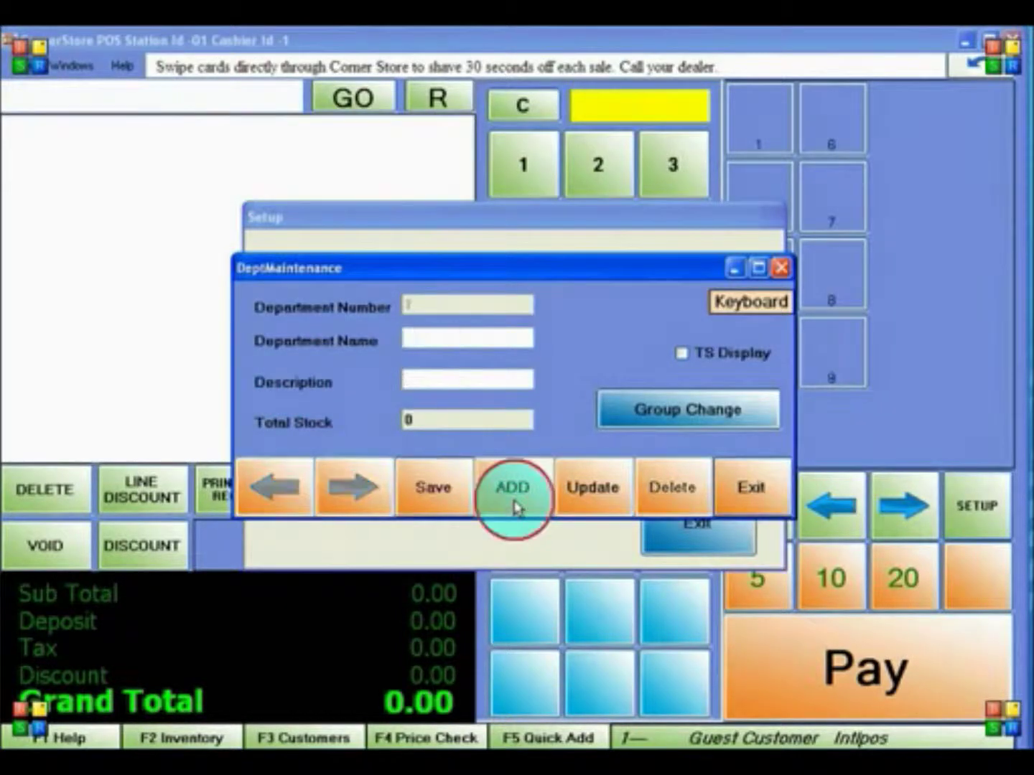
left_click(447, 335)
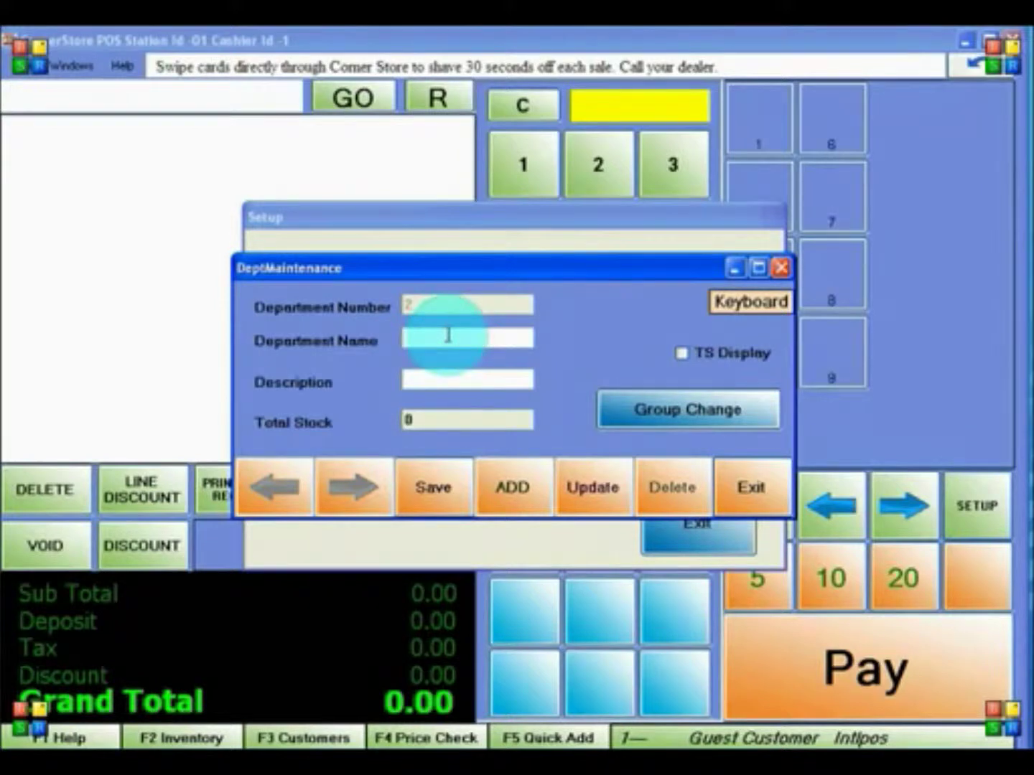
type("Beer")
key("Tab")
type("beer items")
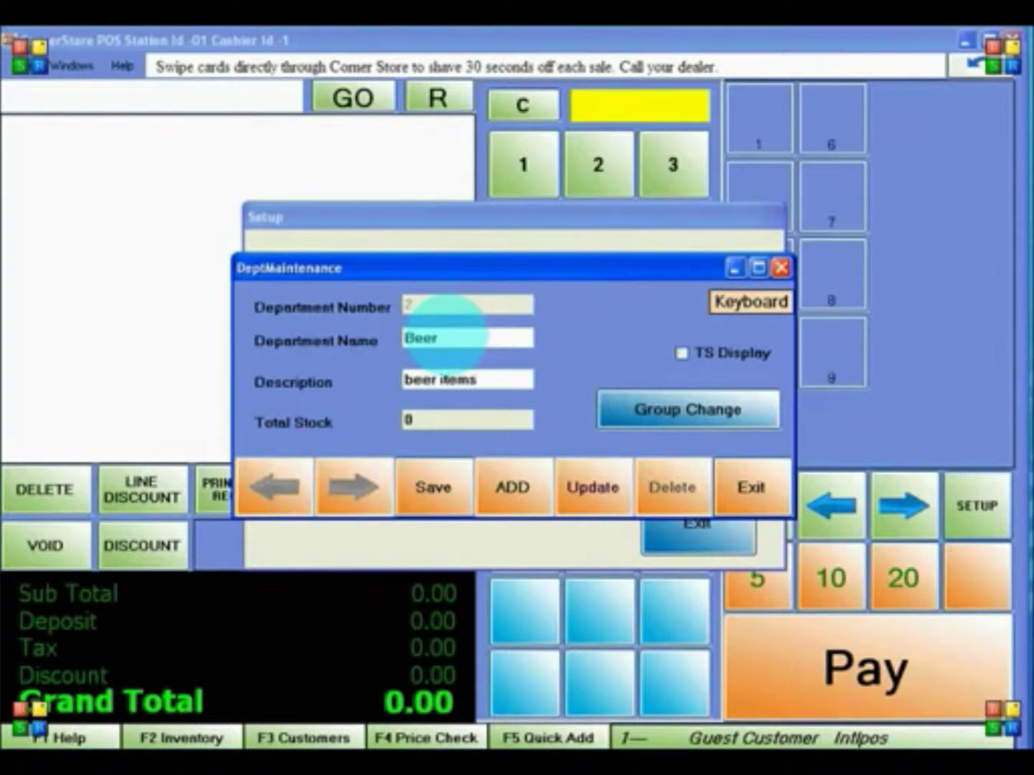
left_click(405, 505)
left_click(507, 444)
left_click(762, 489)
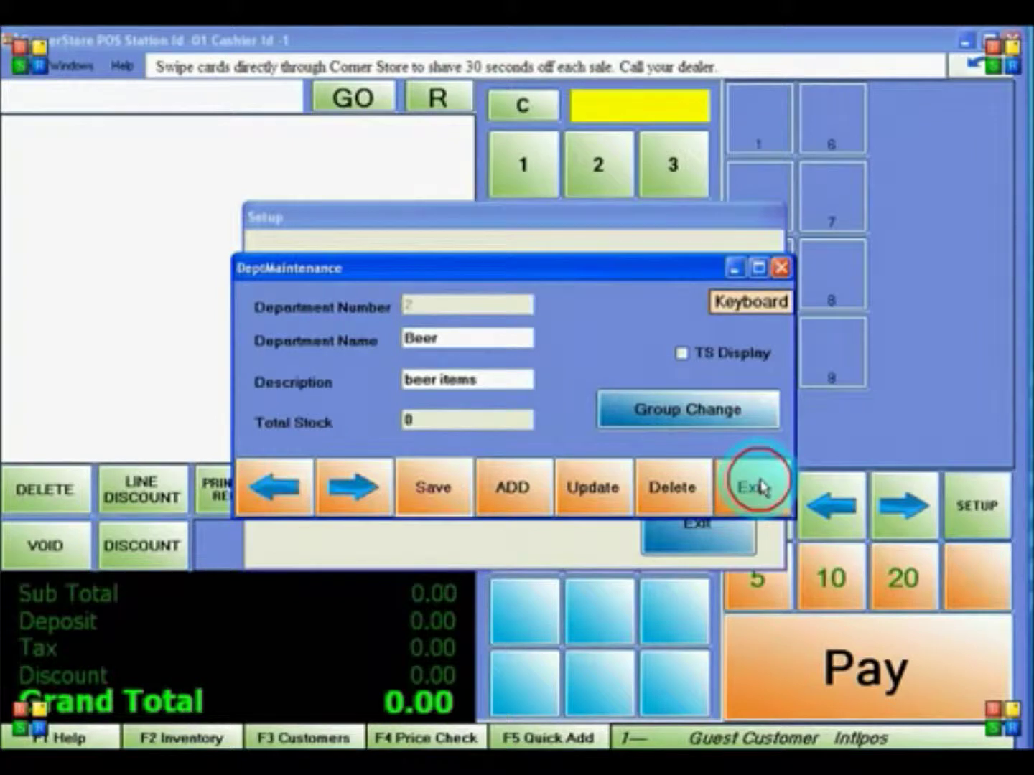
left_click(725, 522)
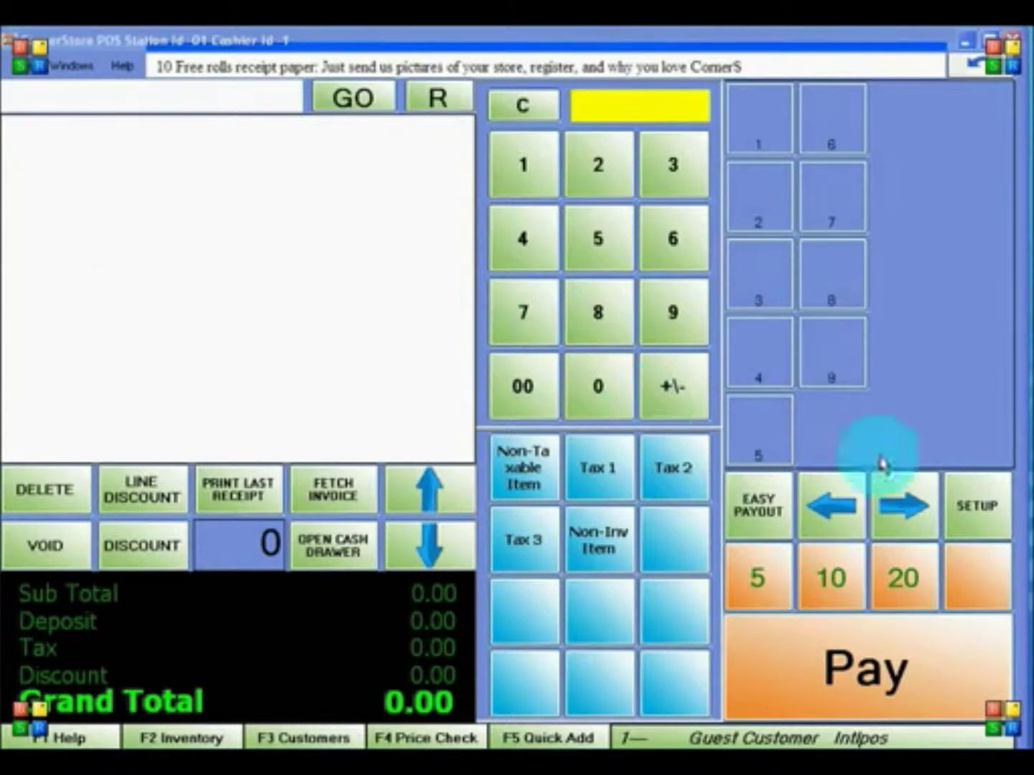
- Change Tax Rate 1 to 'State Tax' at 7% instead of 40, save, and exit setup
left_click(991, 496)
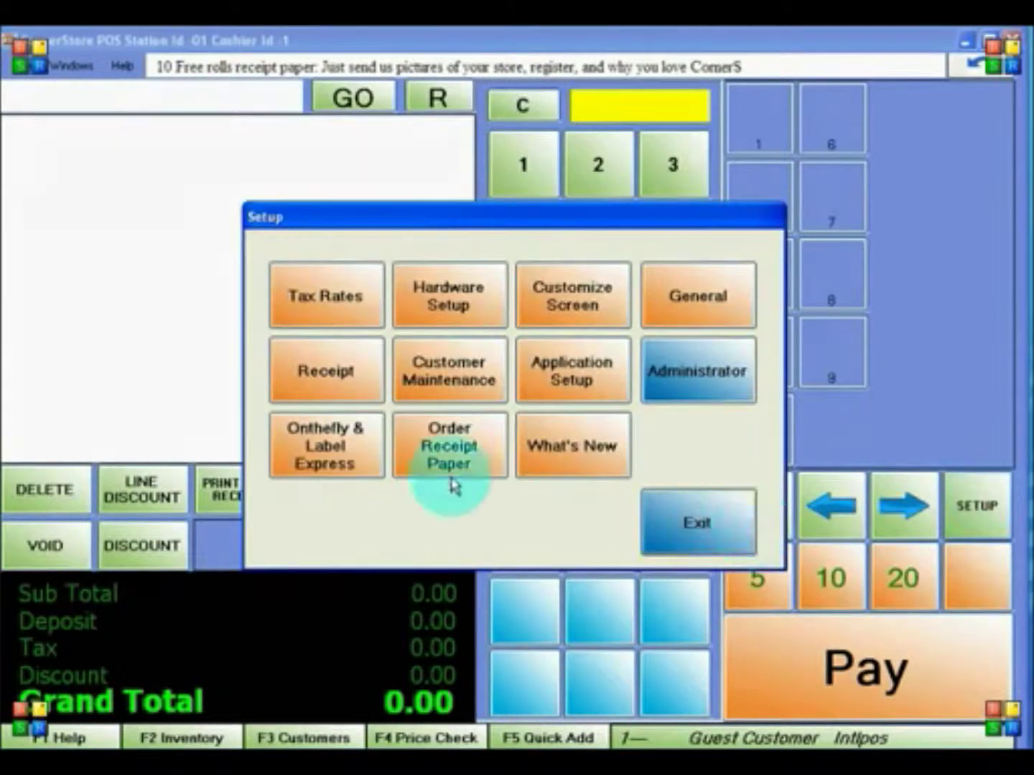
left_click(336, 309)
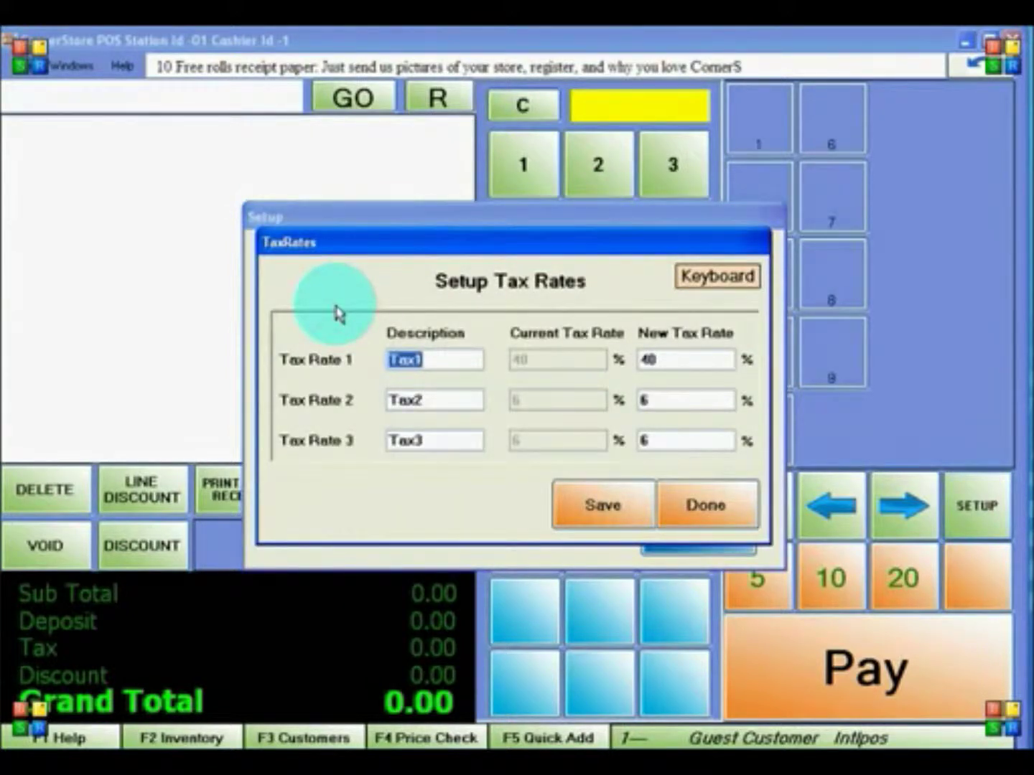
key("BackSpace")
type("D")
key("BackSpace")
type("State Tax")
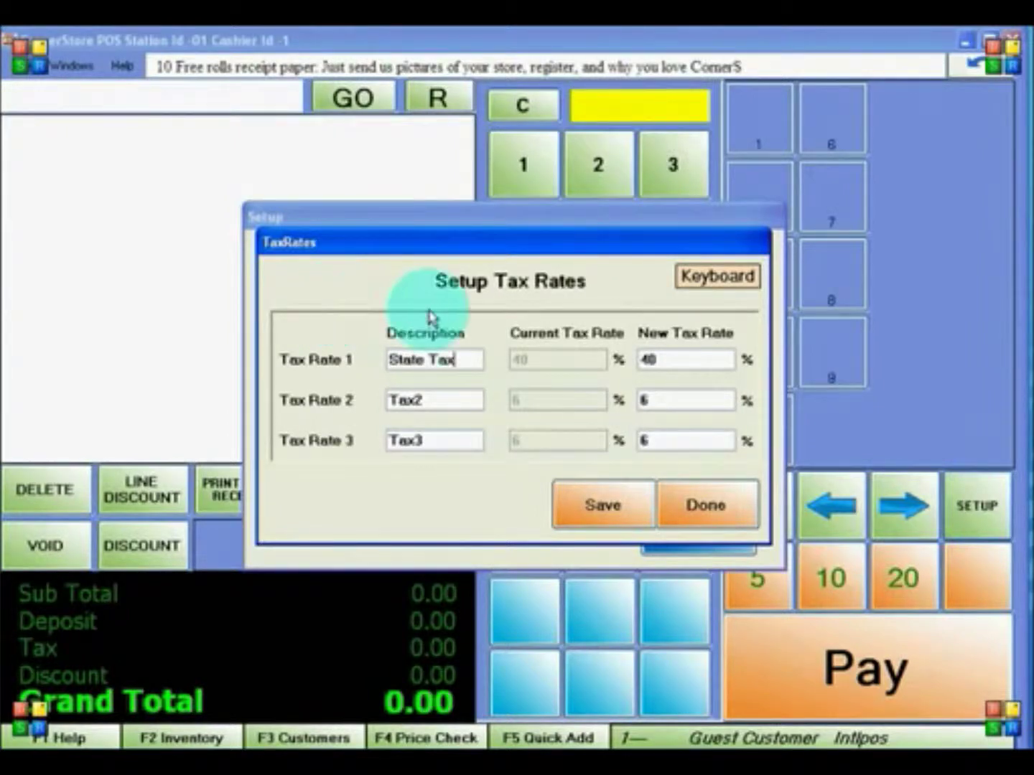
left_click_drag(674, 359, 636, 352)
key("BackSpace")
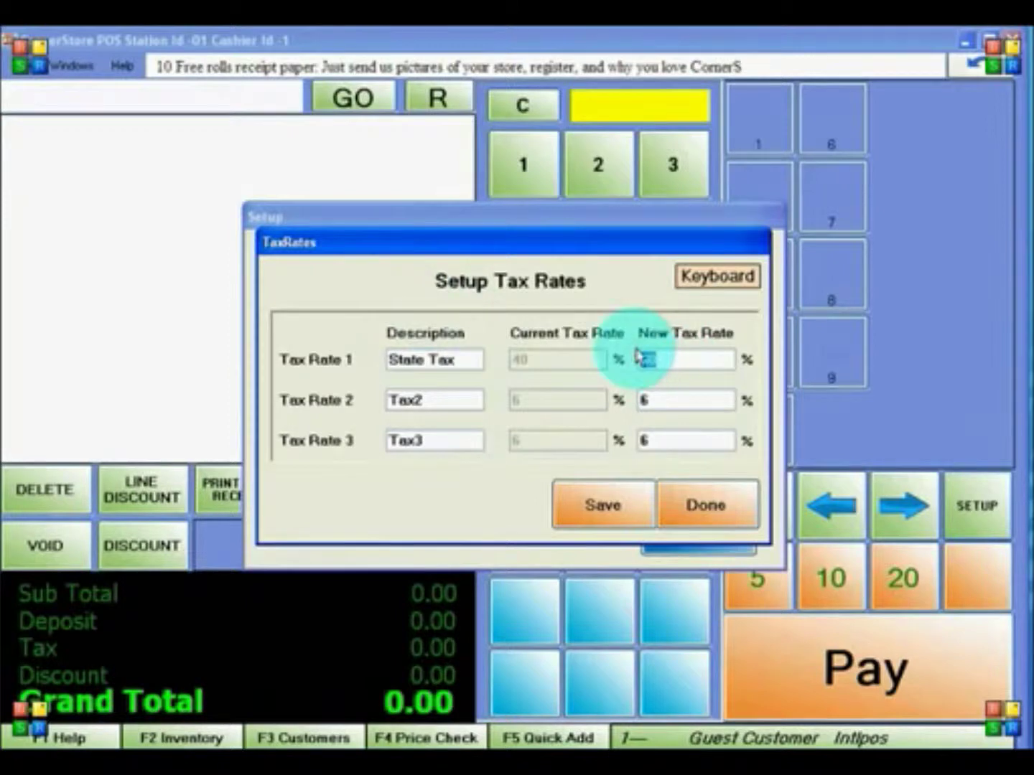
type("7")
left_click(612, 508)
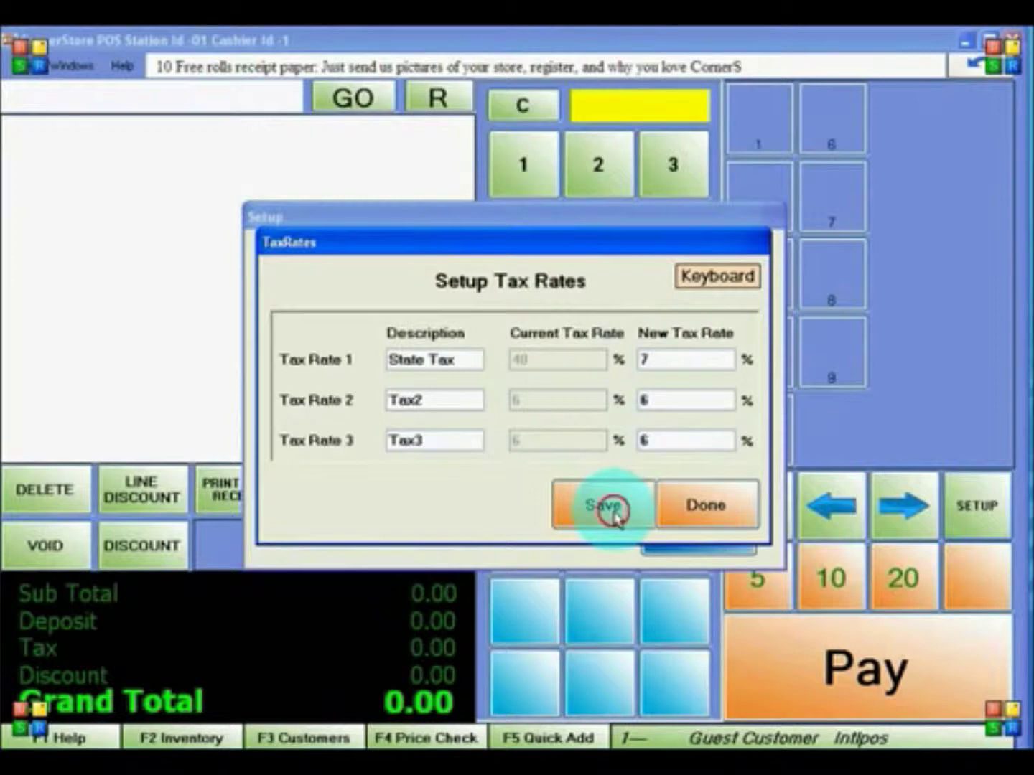
left_click(691, 504)
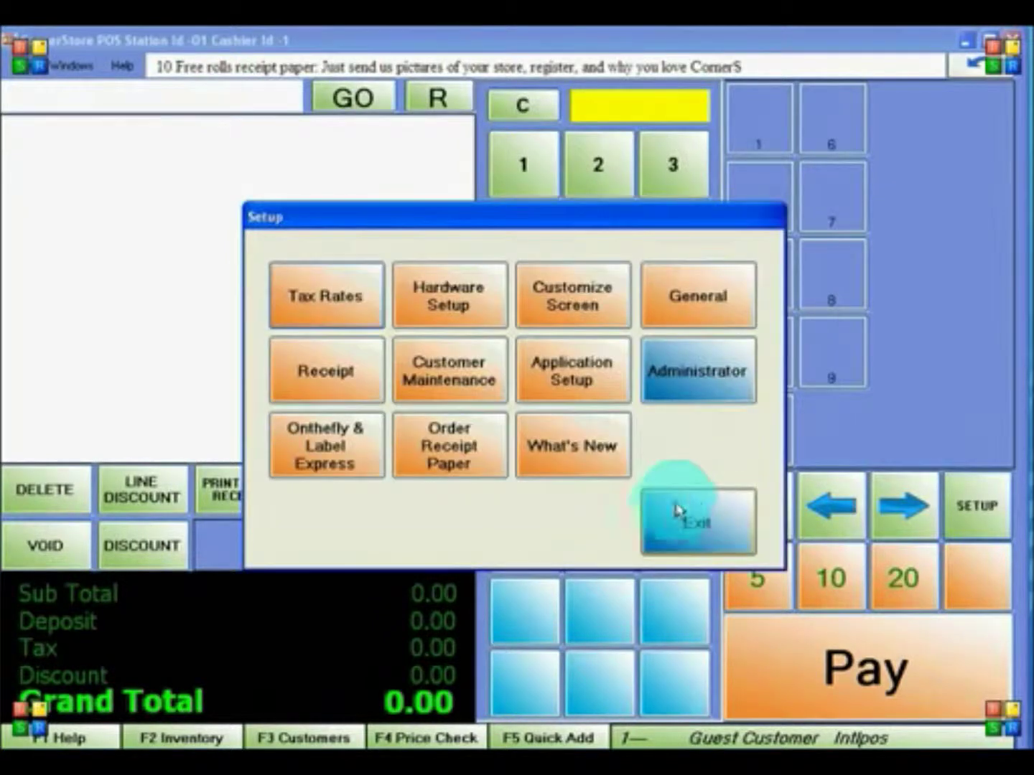
left_click(669, 519)
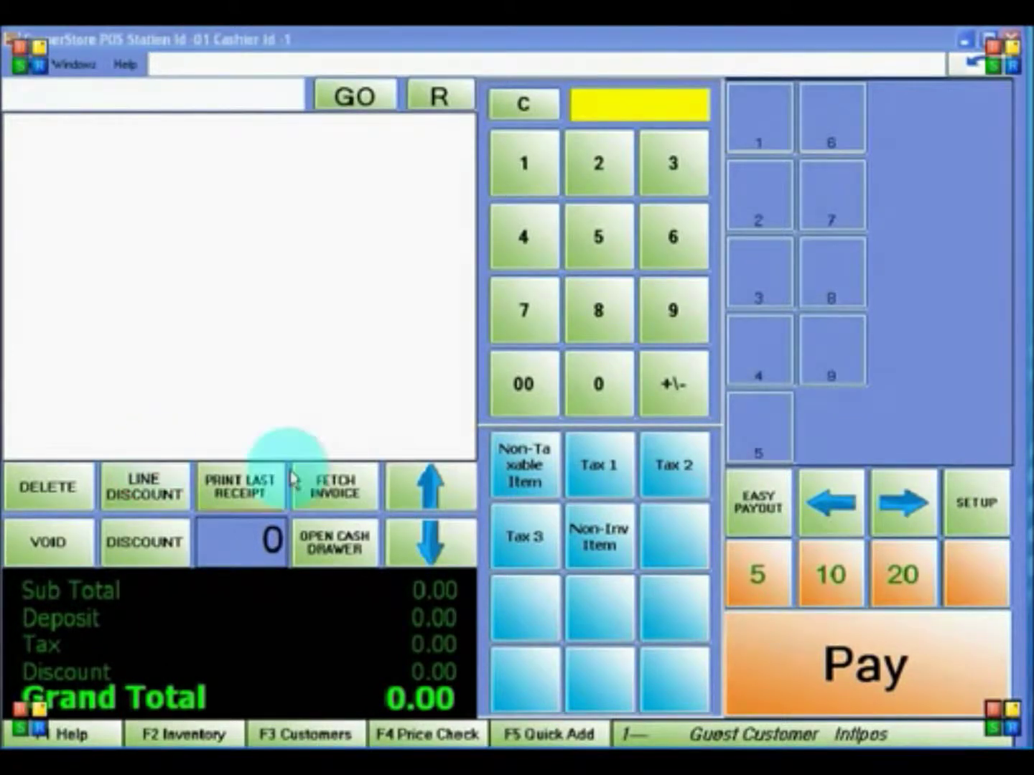
- Start a new inventory item numbered 123 named 'Beer Can'
left_click(966, 537)
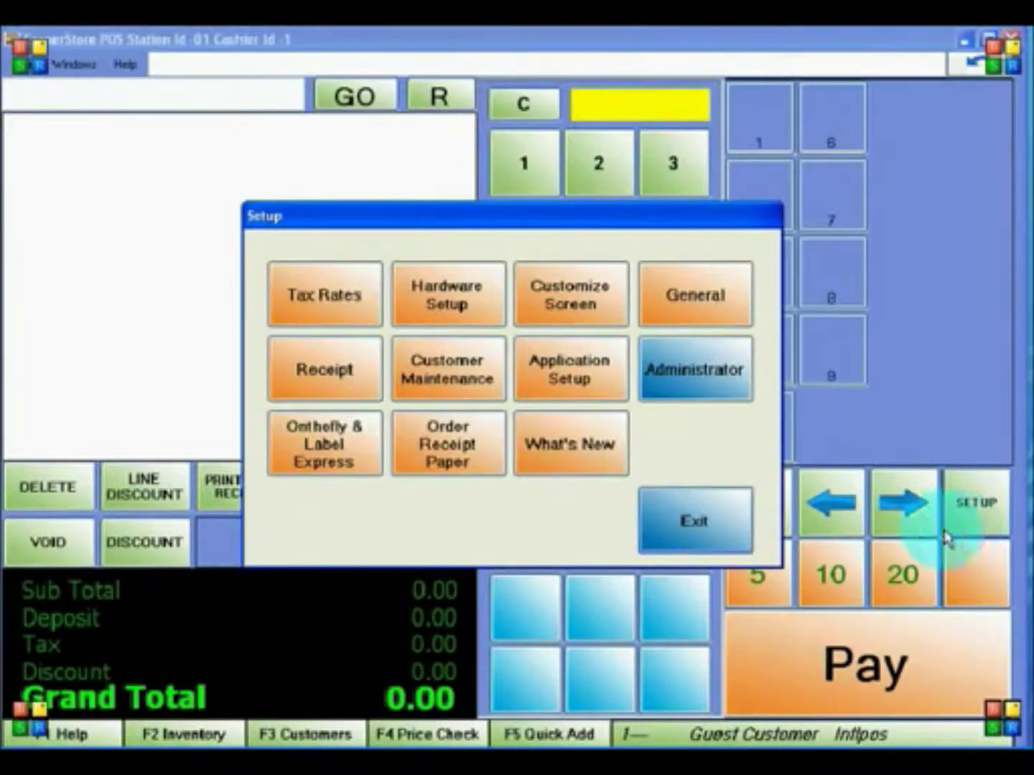
left_click(664, 388)
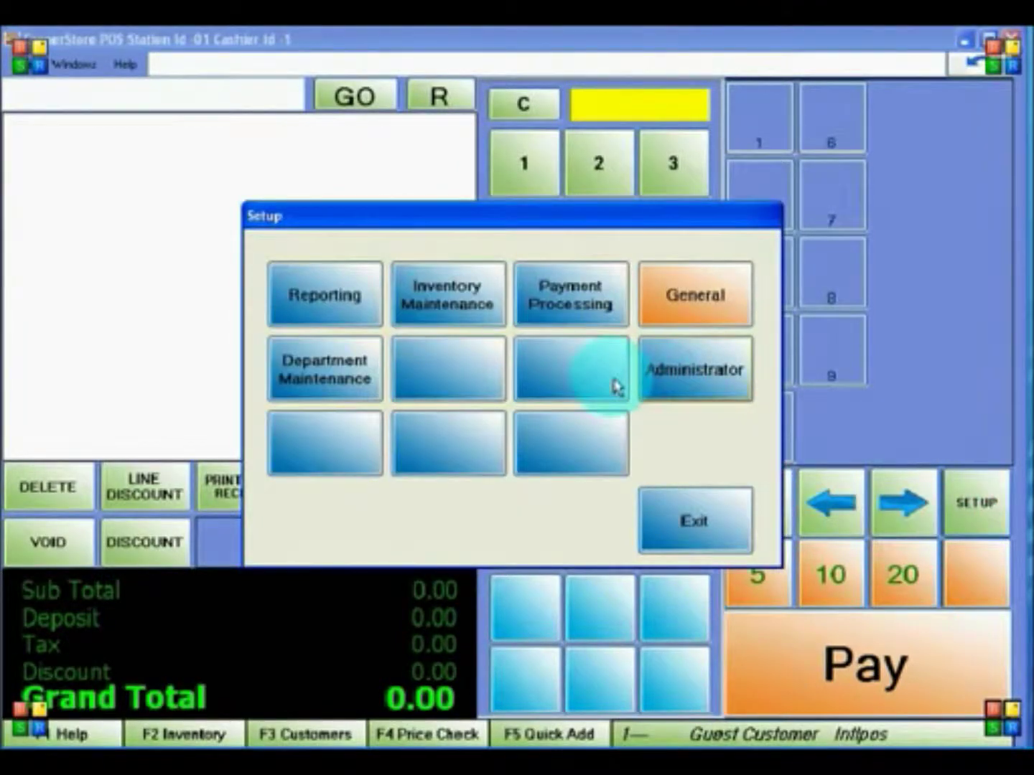
left_click(434, 320)
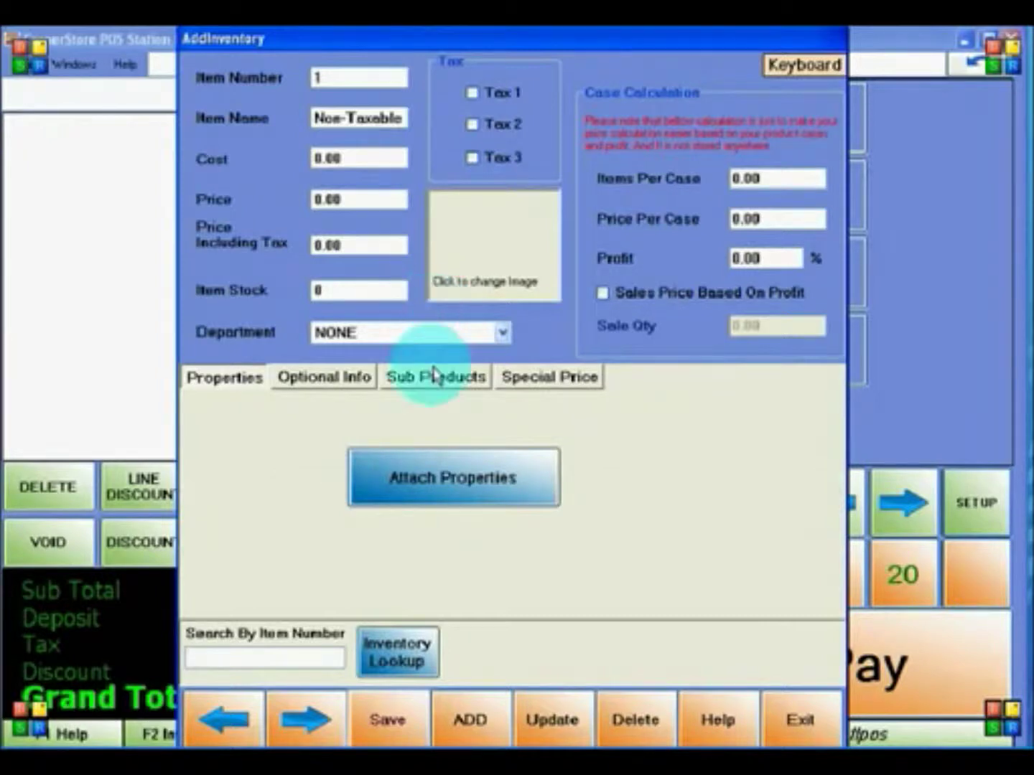
left_click(461, 728)
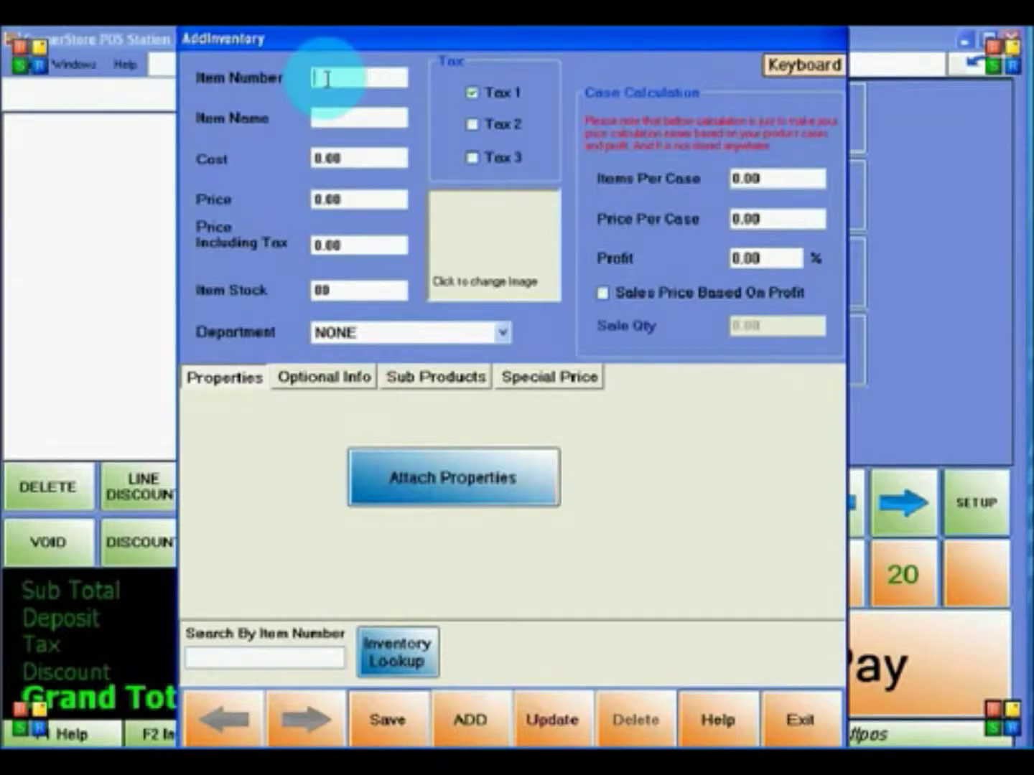
type("123")
left_click(358, 120)
left_click(358, 122)
type("Beer ")
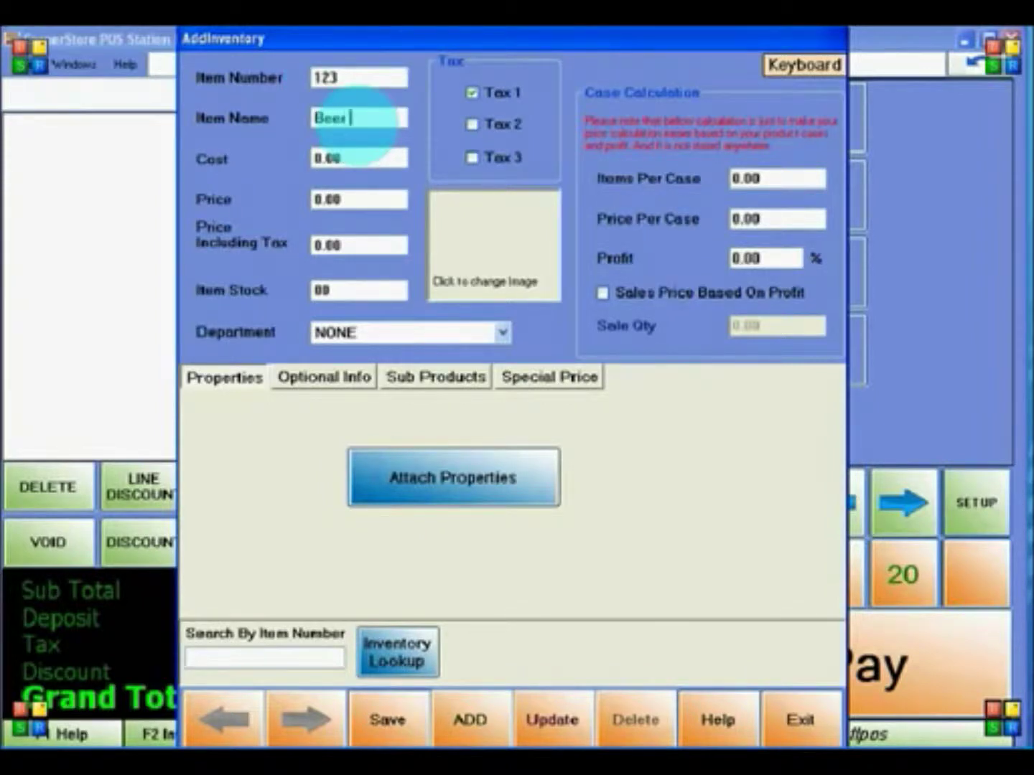
type("Con")
- Price the item at 1.50 including tax, assign the Beer department, and save it
left_click(348, 200)
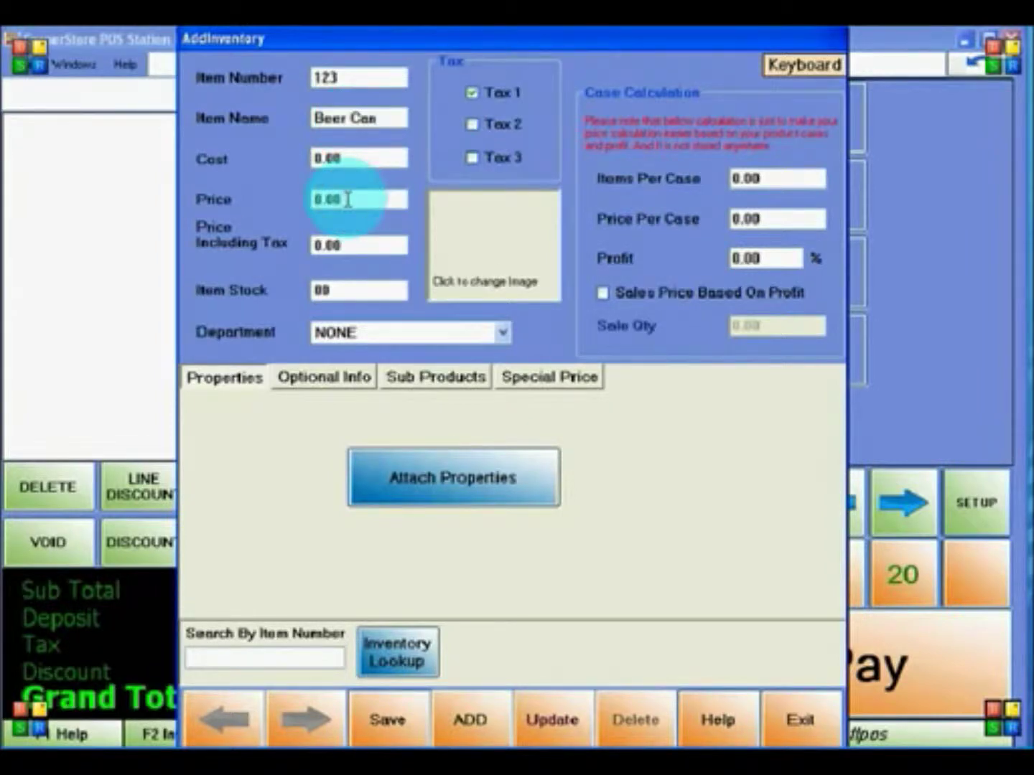
left_click(347, 240)
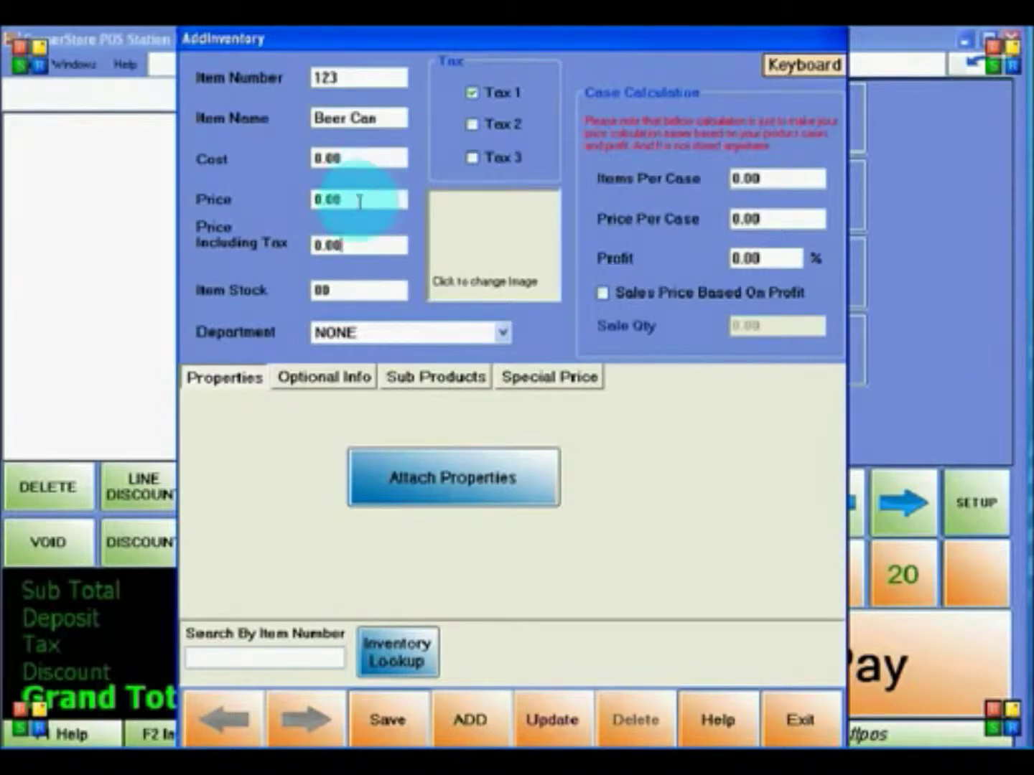
key("BackSpace")
key("BackSpace")
key("BackSpace")
key("BackSpace")
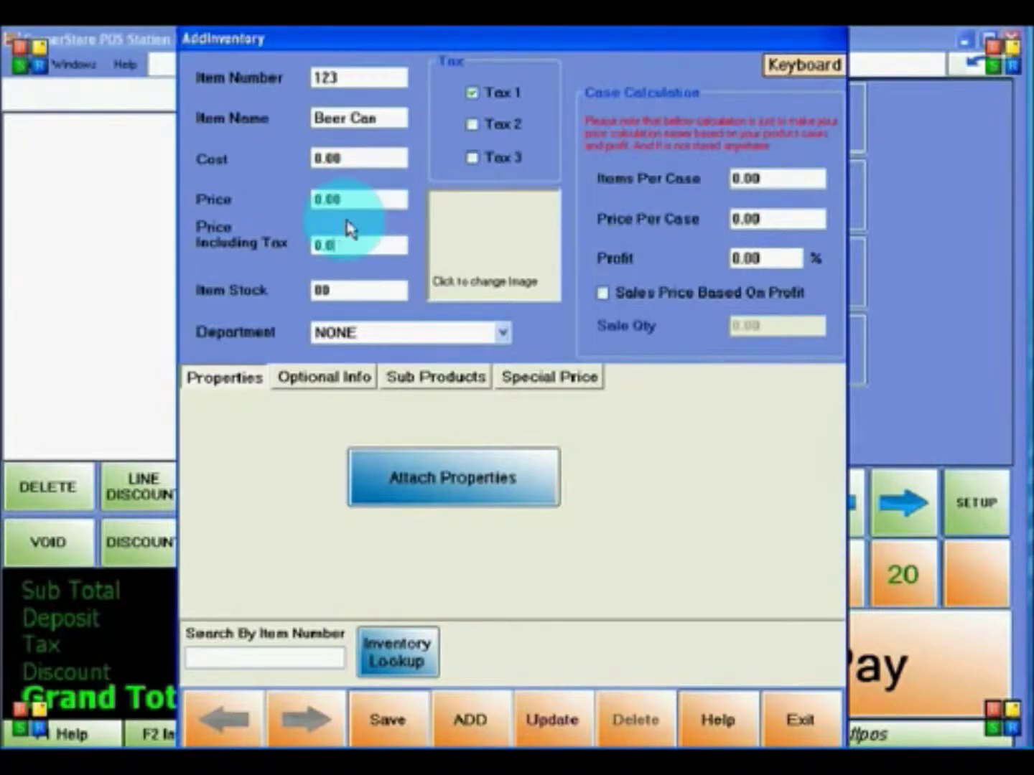
type("1.50")
left_click(353, 199)
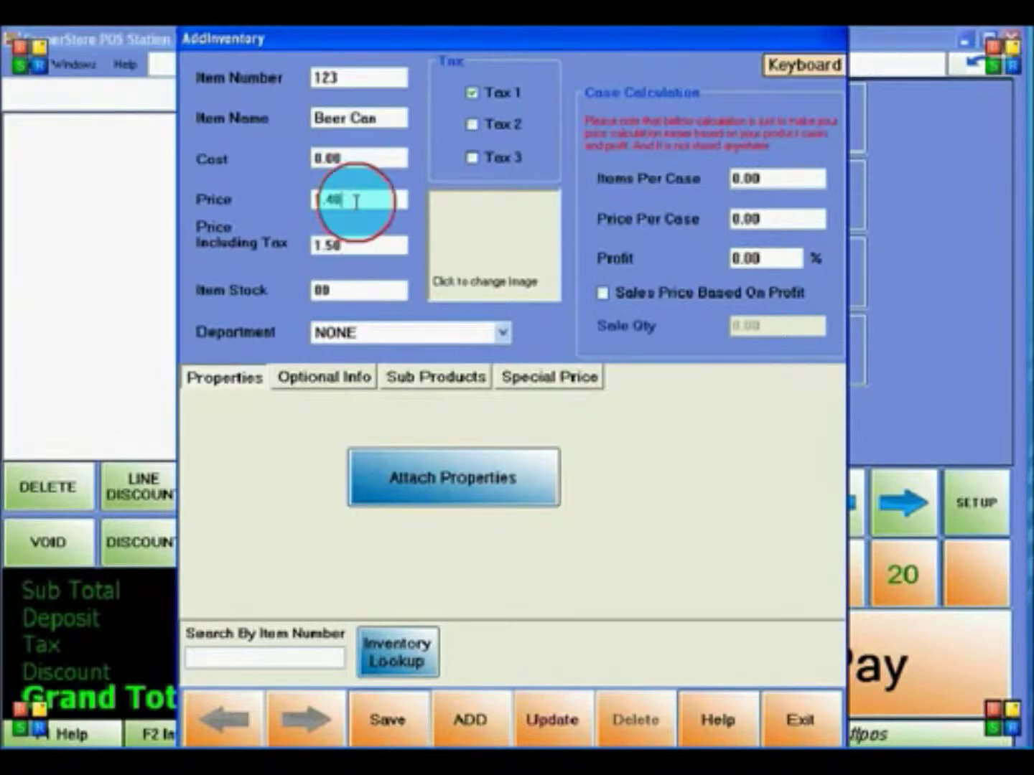
left_click(500, 333)
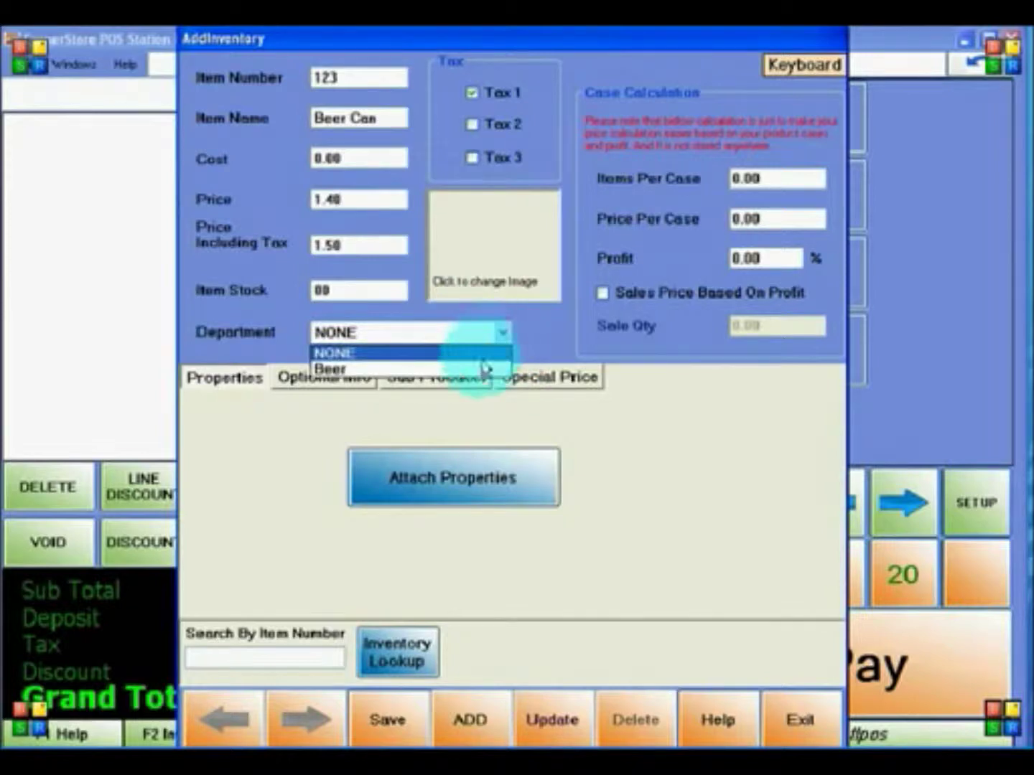
left_click(473, 370)
left_click(400, 722)
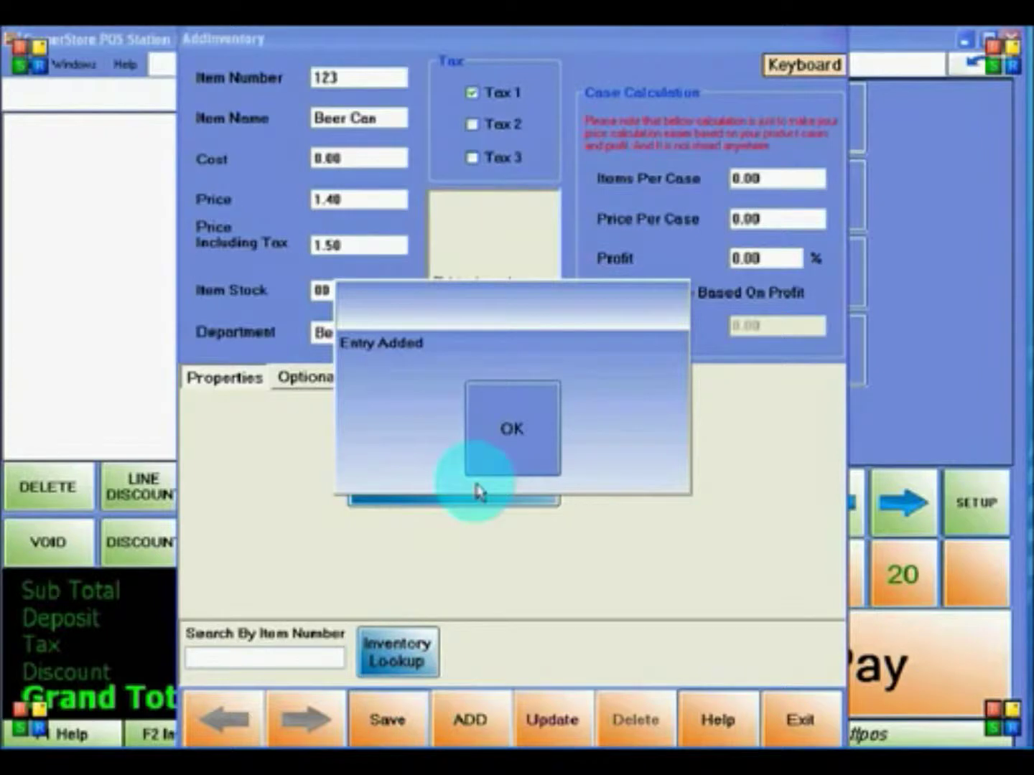
left_click(491, 443)
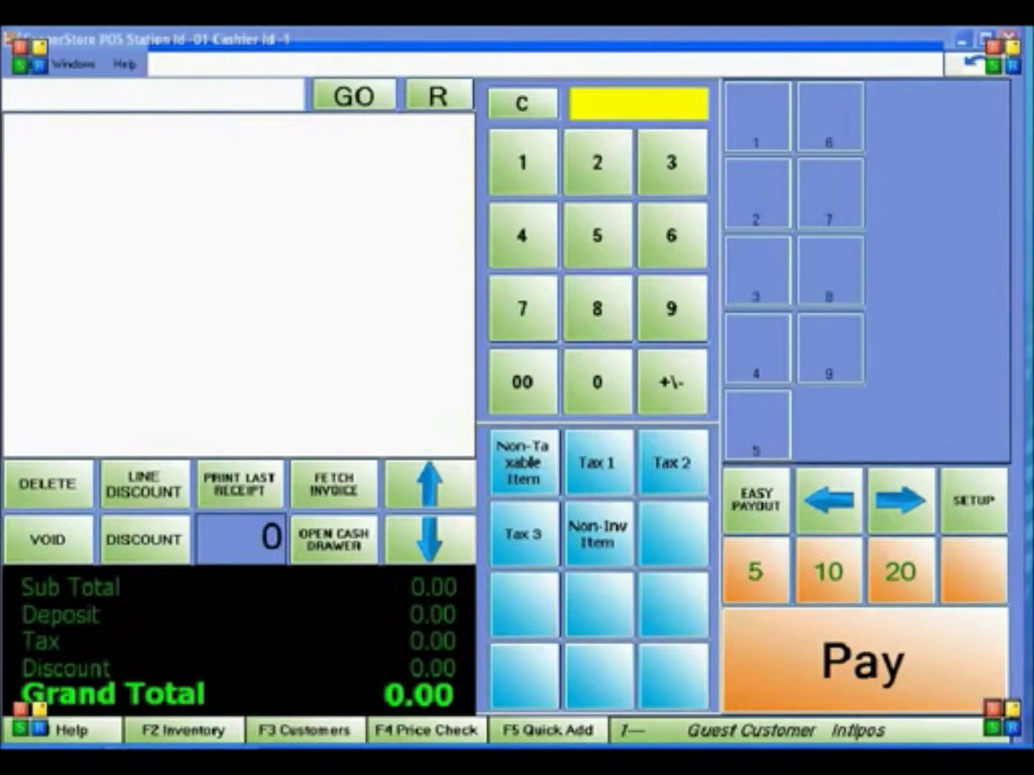
- Set side button 1 to sell inventory item 123, labelled 'Beer Can'
left_click(988, 515)
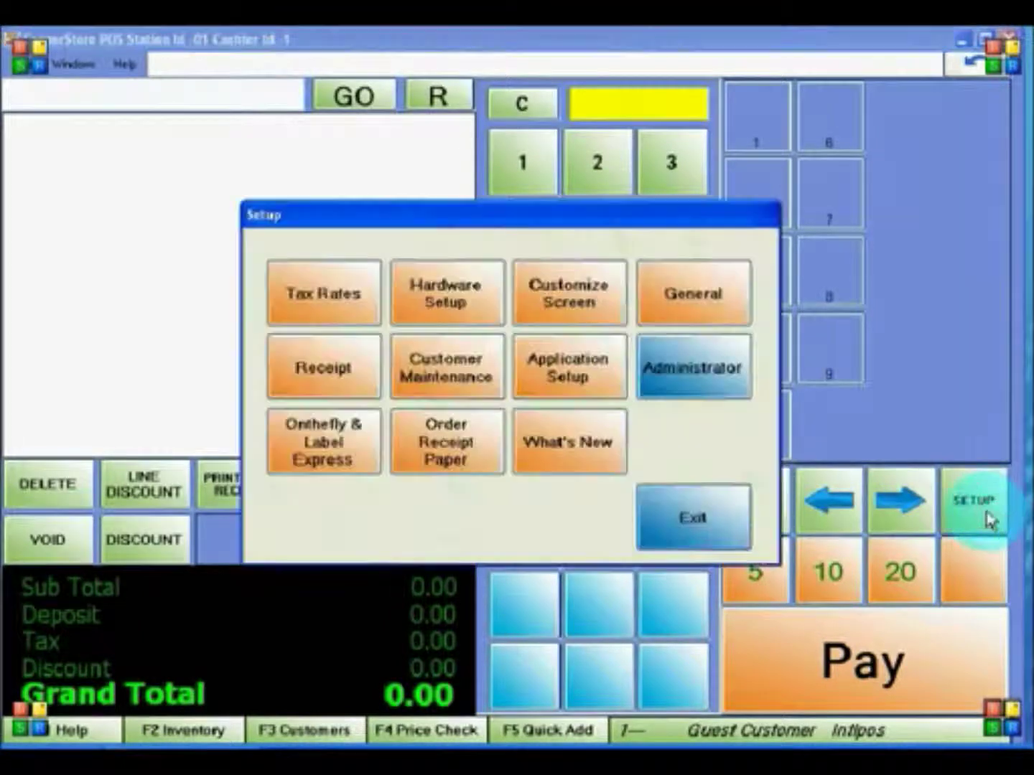
left_click(570, 303)
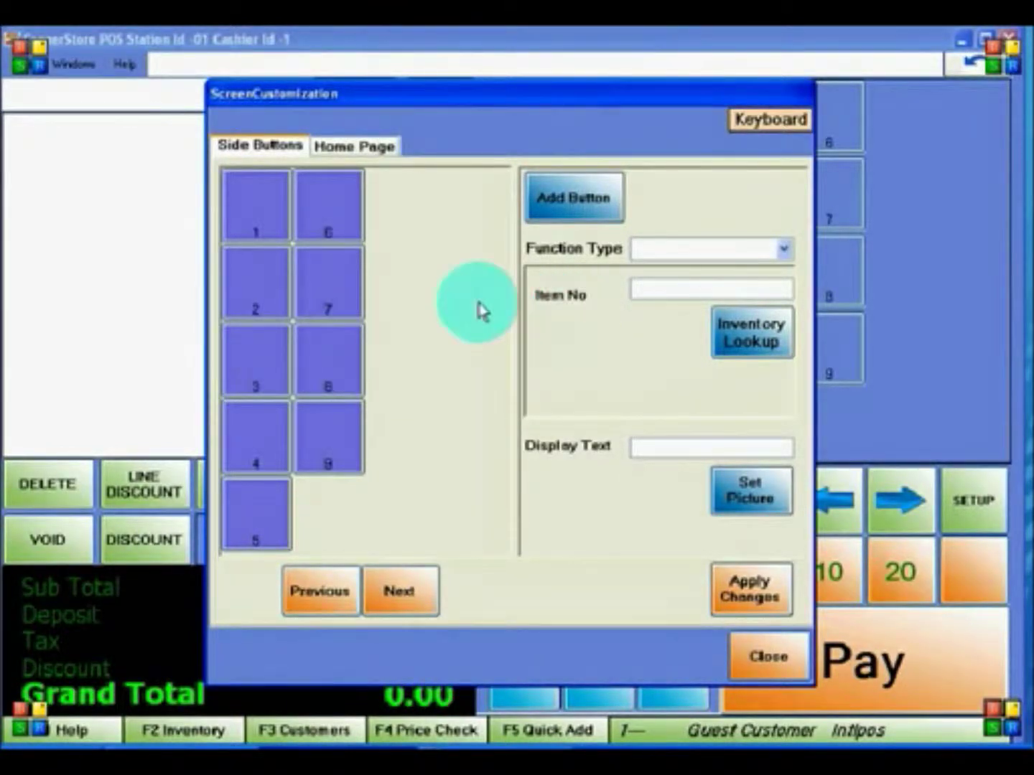
left_click(264, 219)
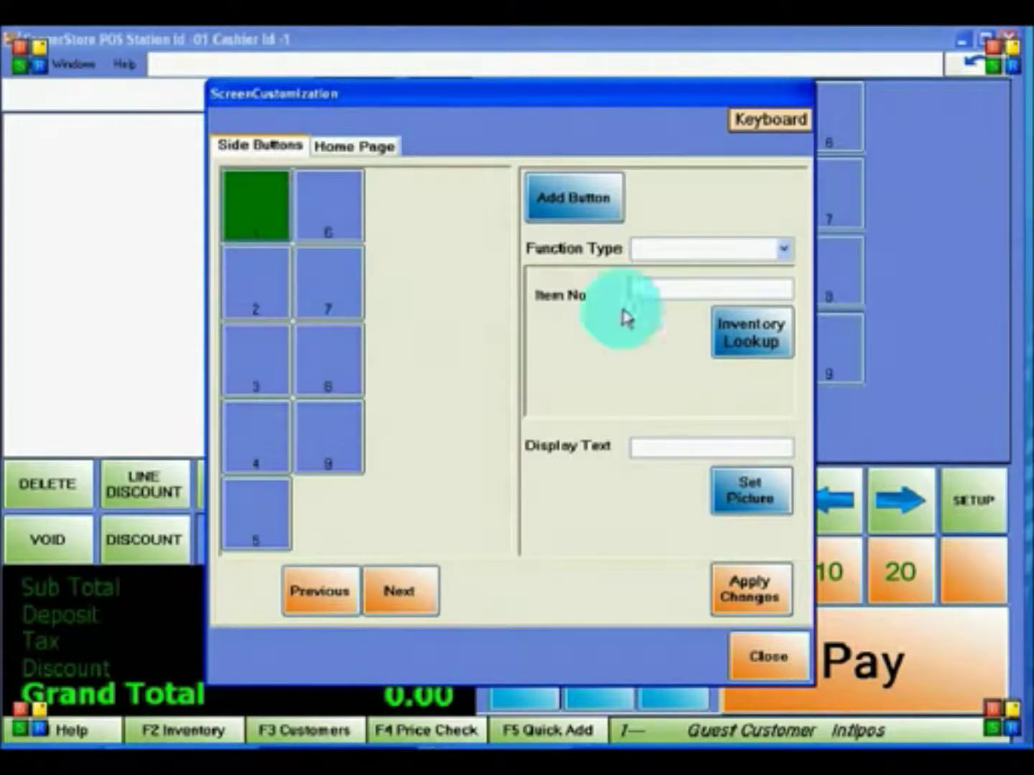
left_click(782, 250)
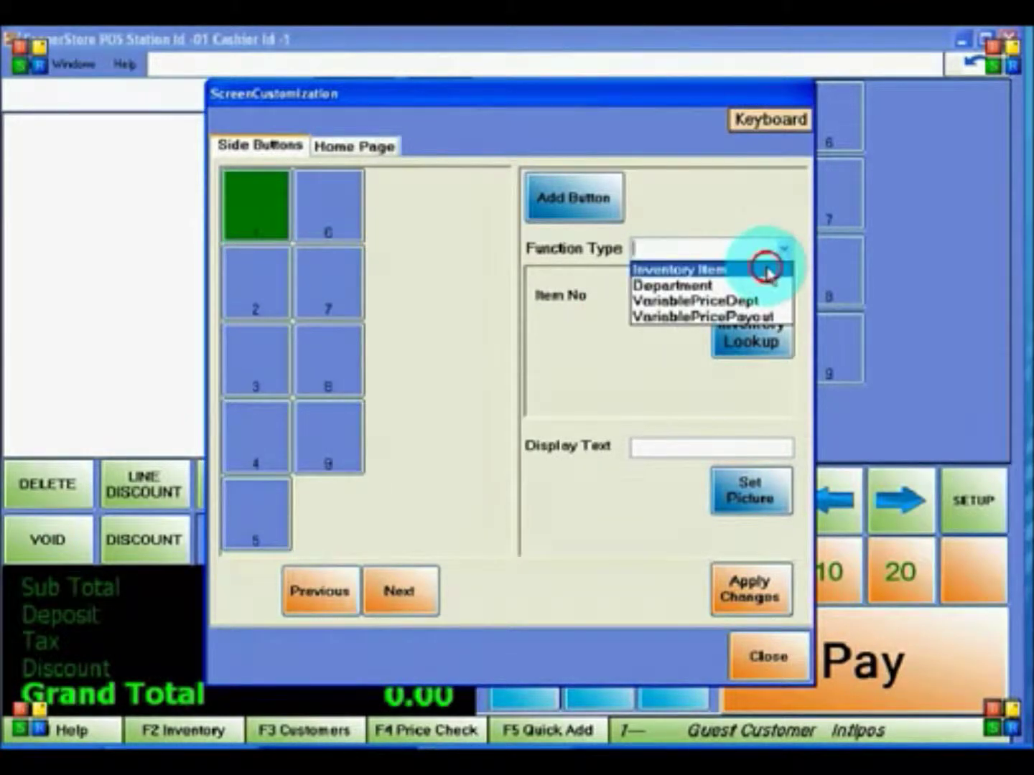
left_click(764, 268)
left_click(744, 320)
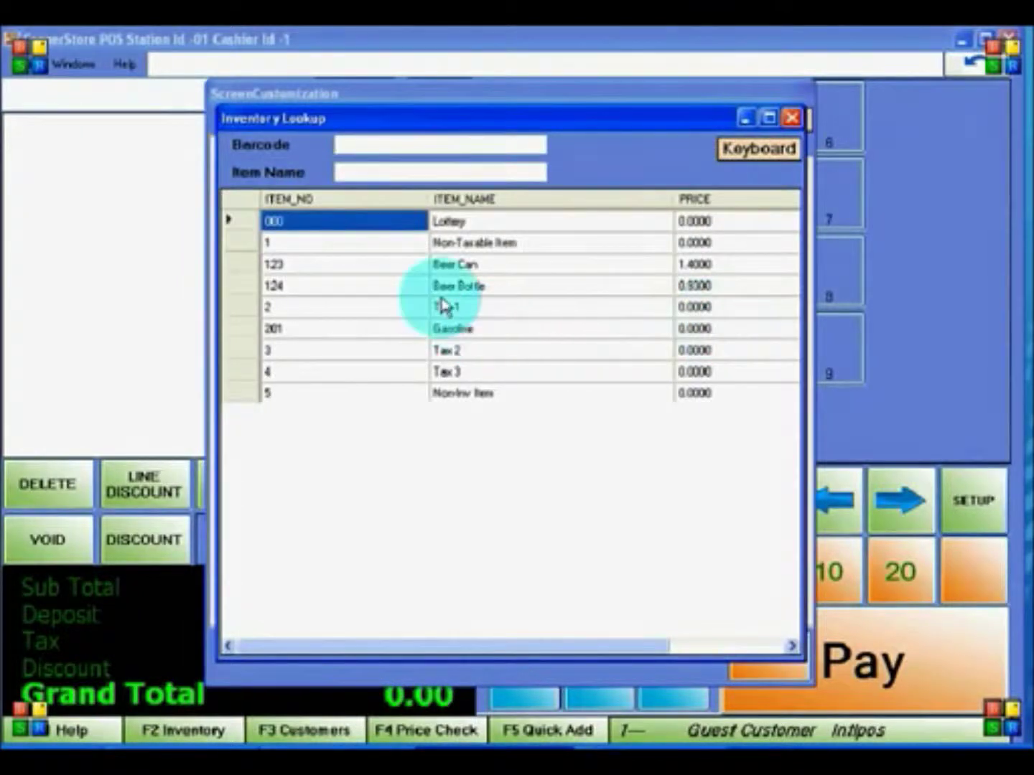
double_click(409, 264)
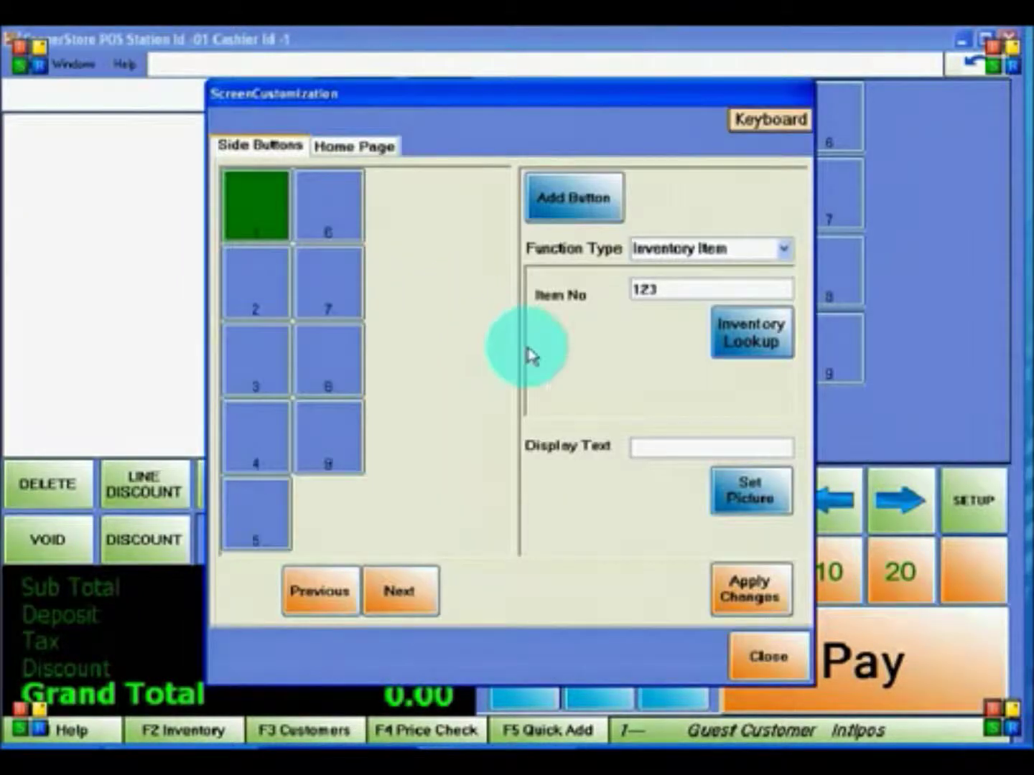
left_click(655, 449)
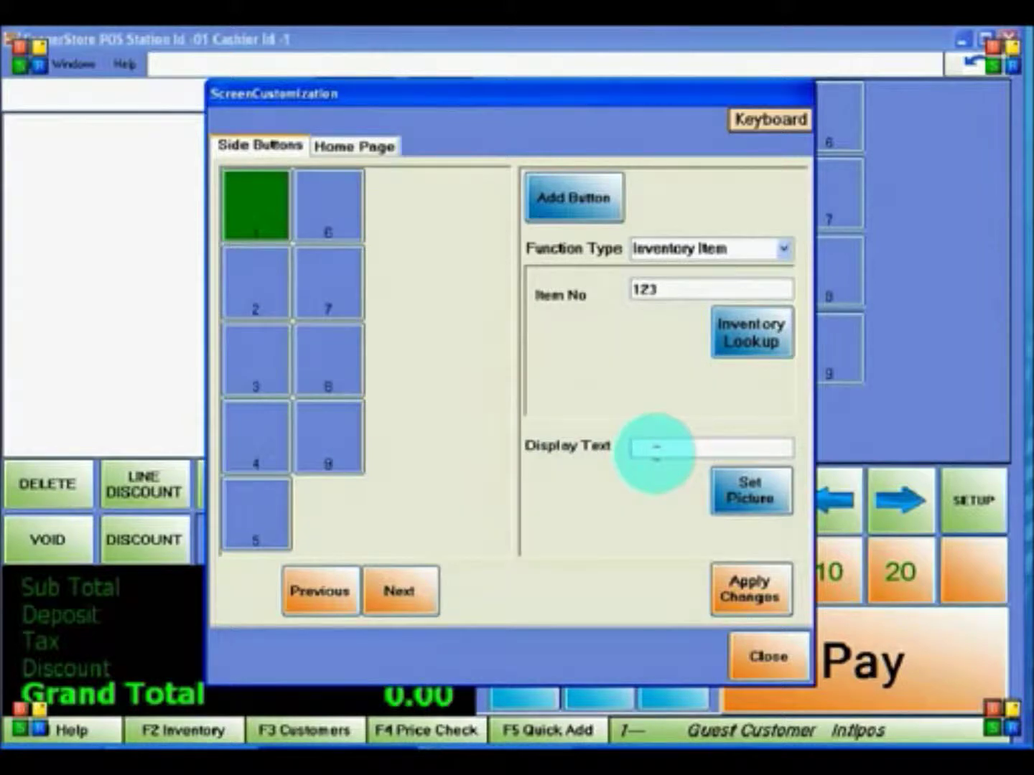
type("Beer Can")
- Give the button the Beer Can picture from Pictures and apply the changes
left_click(762, 487)
left_click(287, 287)
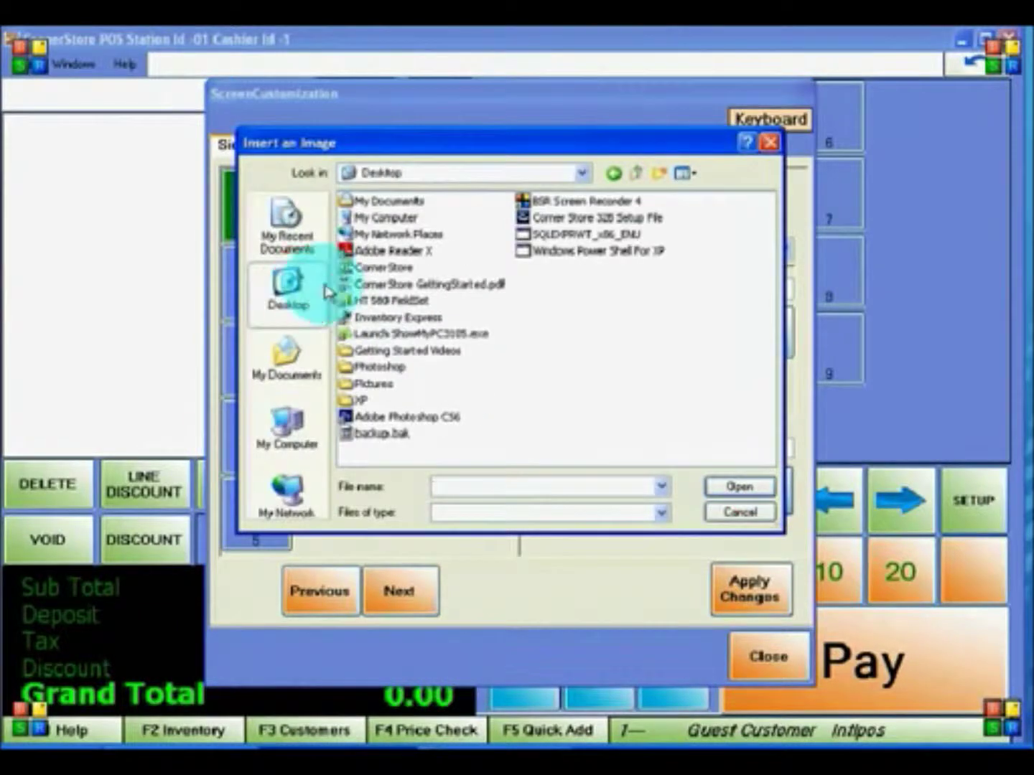
double_click(377, 385)
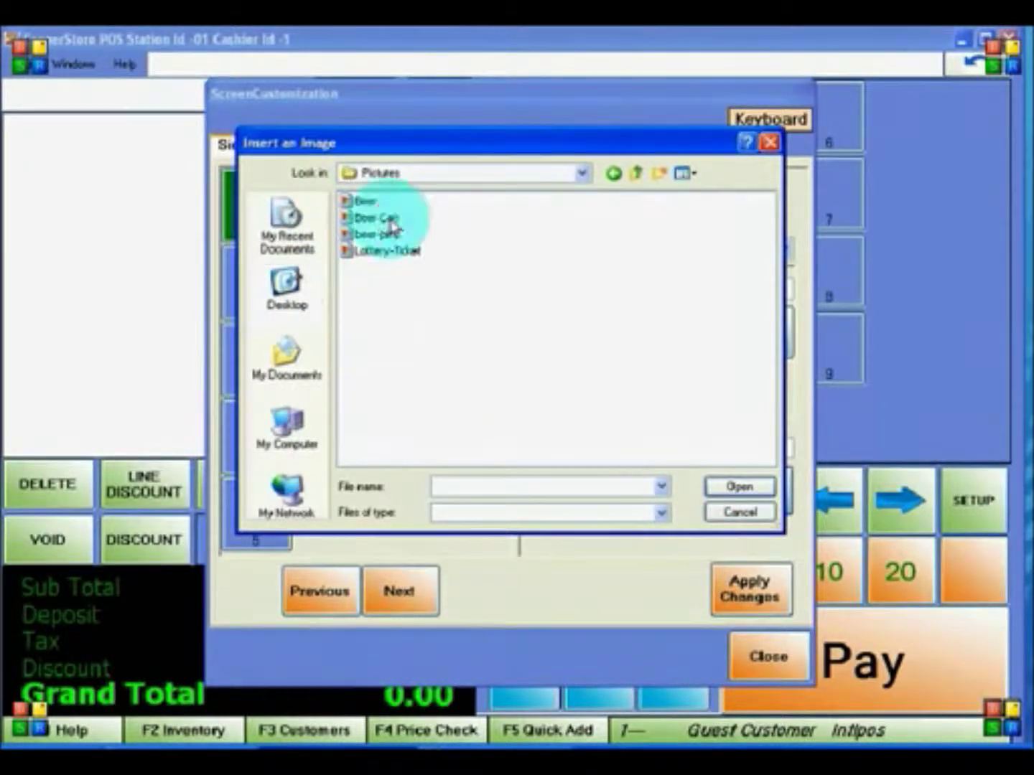
left_click(388, 219)
left_click(718, 488)
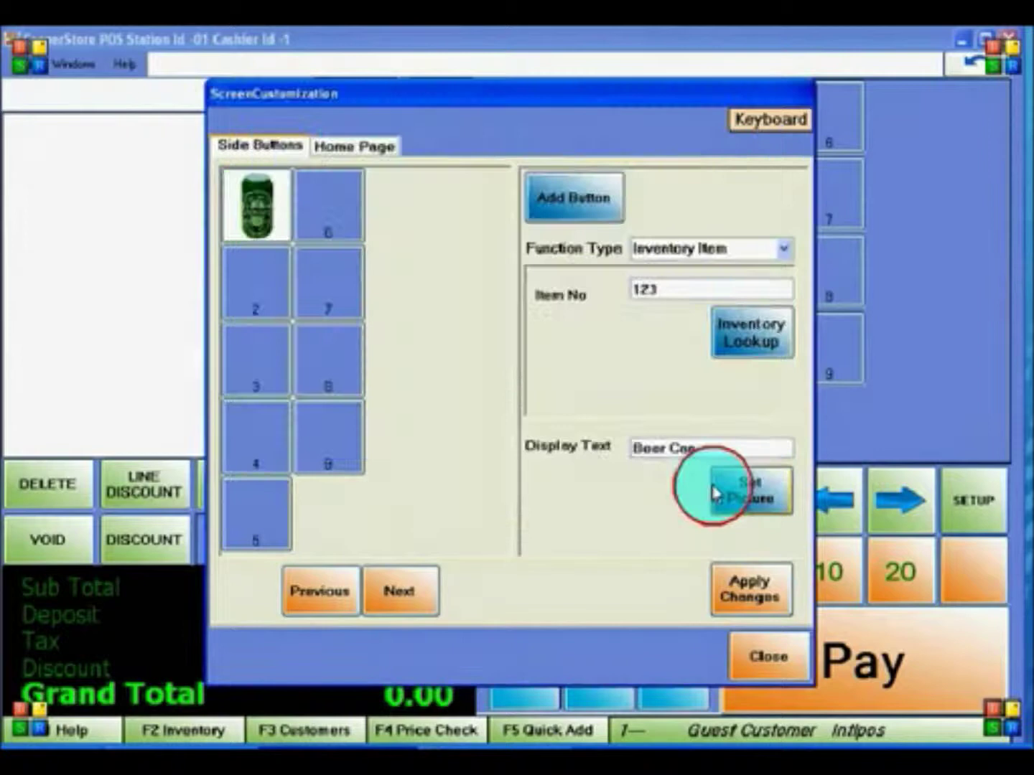
left_click(744, 593)
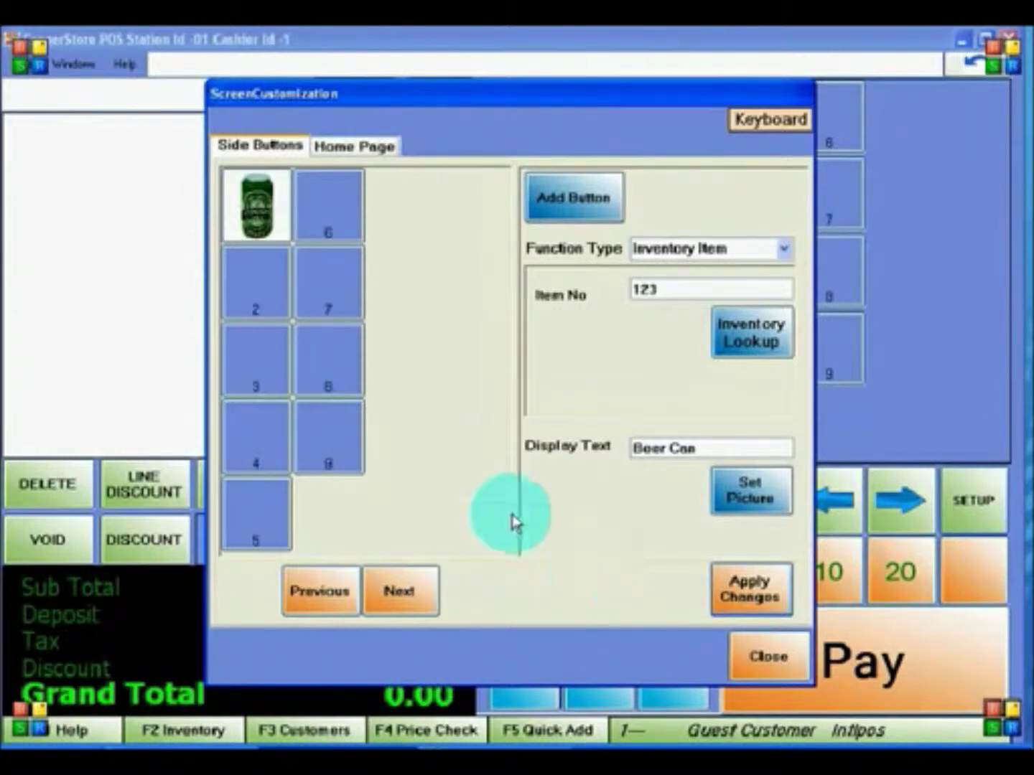
- Set side button 2 to the 2-Beer department, labelled 'Beer', and apply the changes
left_click(273, 276)
left_click(783, 249)
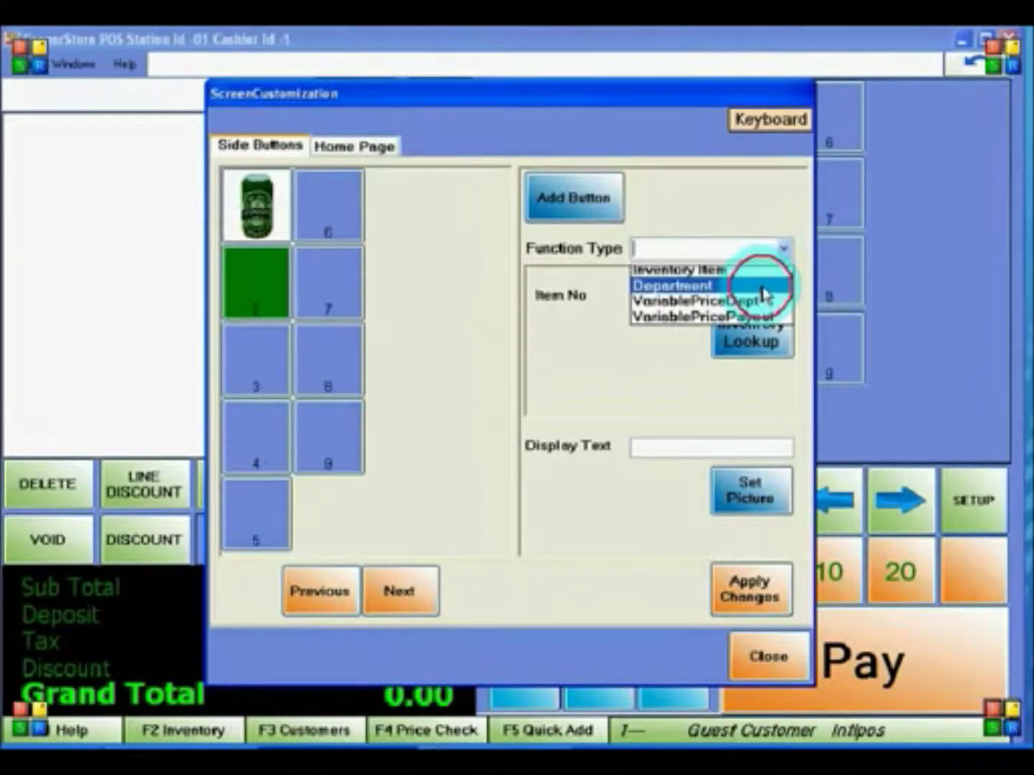
left_click(761, 285)
left_click(663, 308)
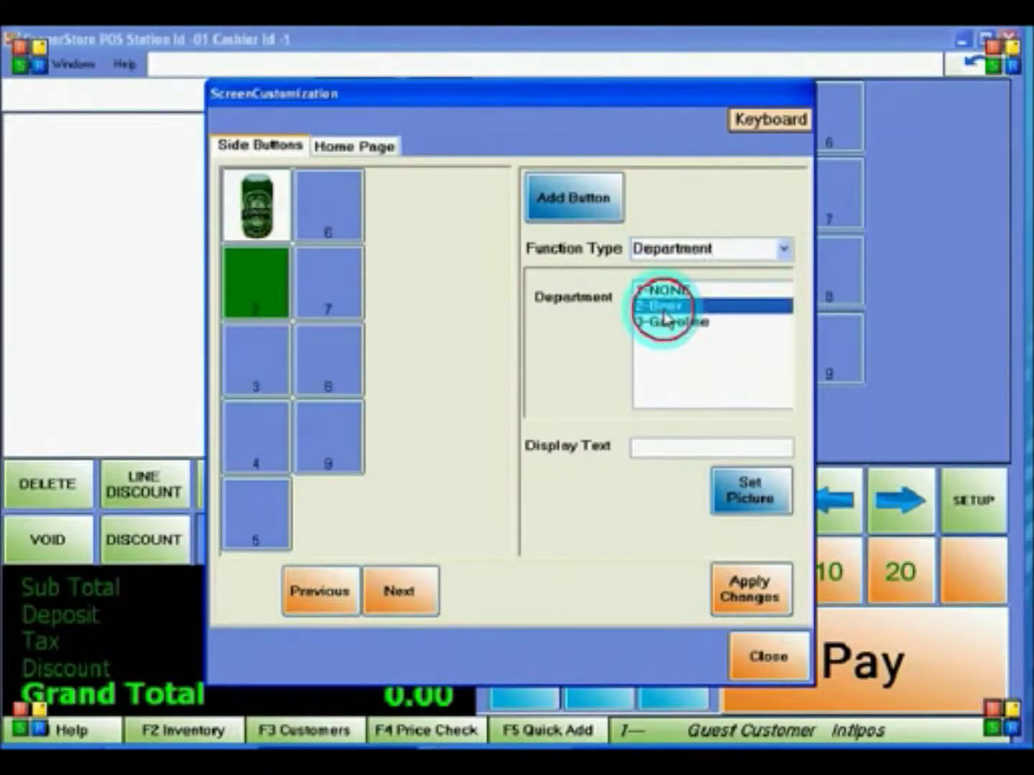
left_click(650, 448)
type("Bee")
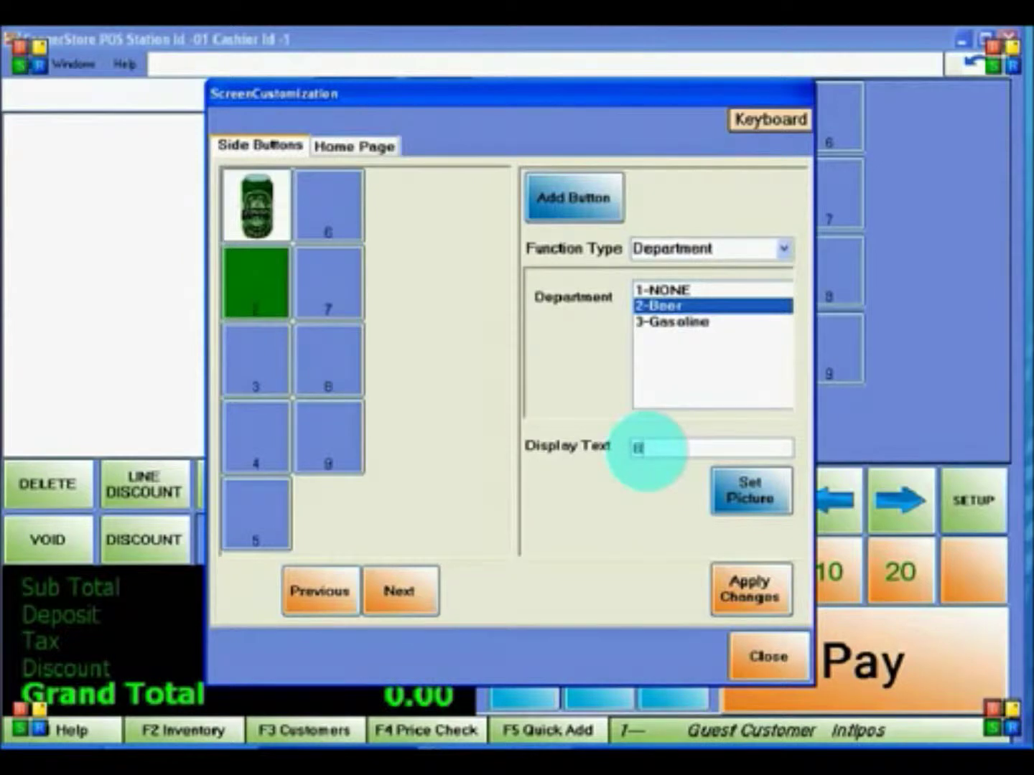
left_click(740, 585)
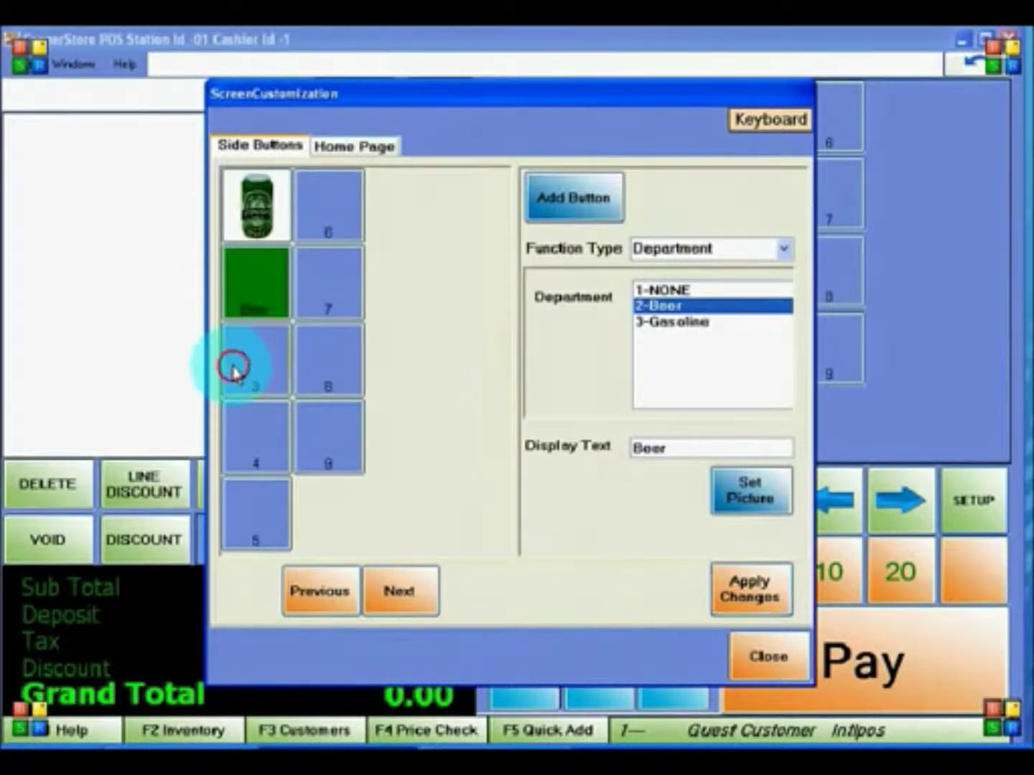
left_click(236, 372)
- Make button 3 a variable-price department sale for item 201, labelled 'Gasoline'
left_click(782, 249)
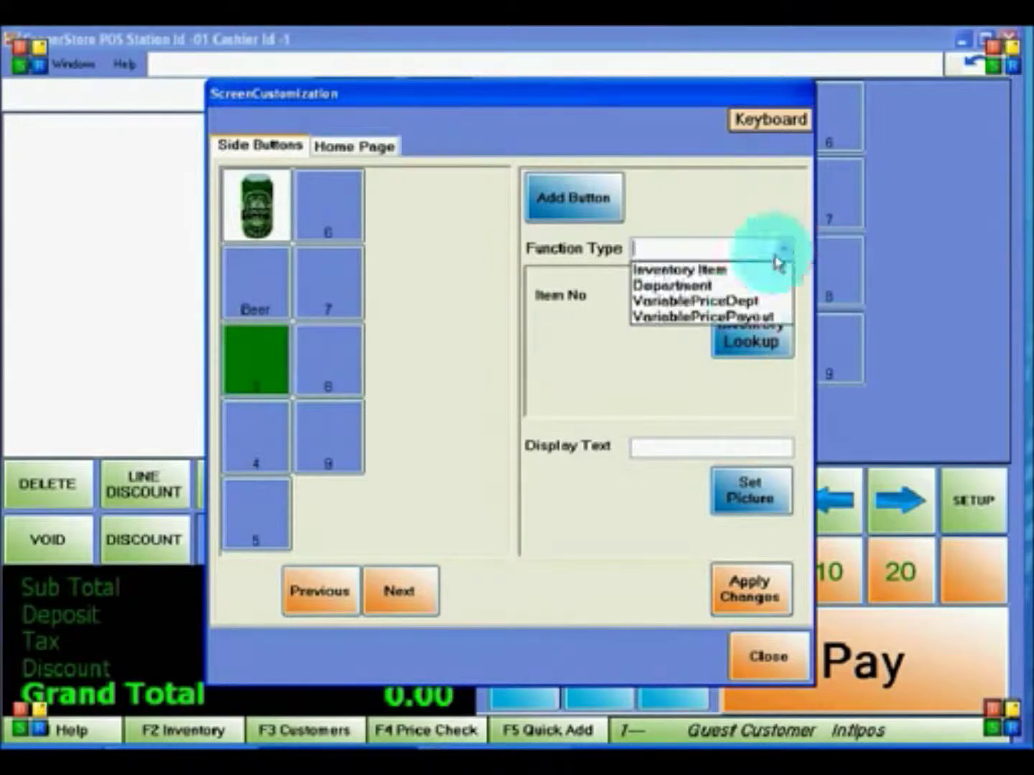
left_click(748, 301)
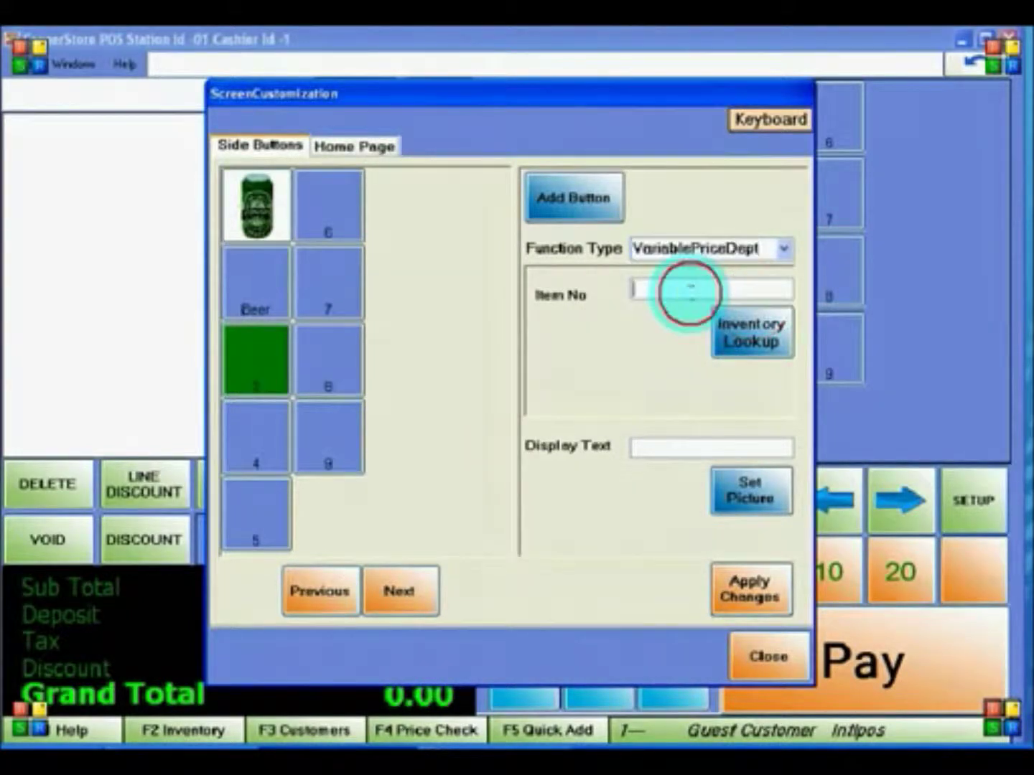
left_click(714, 327)
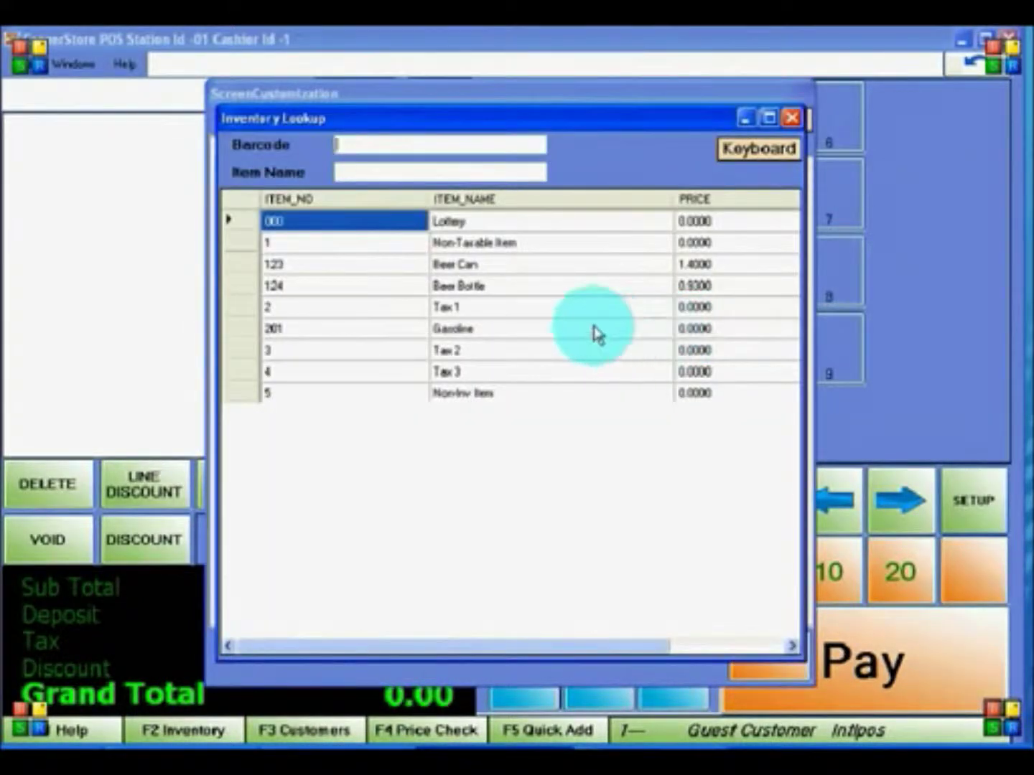
double_click(495, 330)
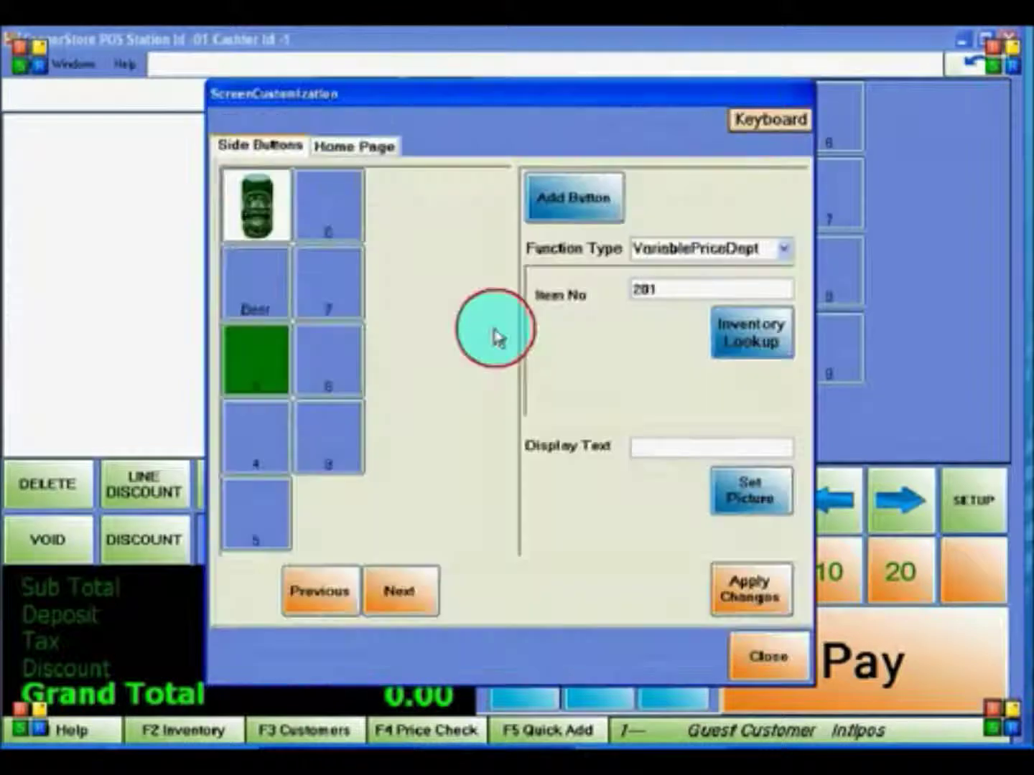
left_click(640, 451)
type("Gasoline")
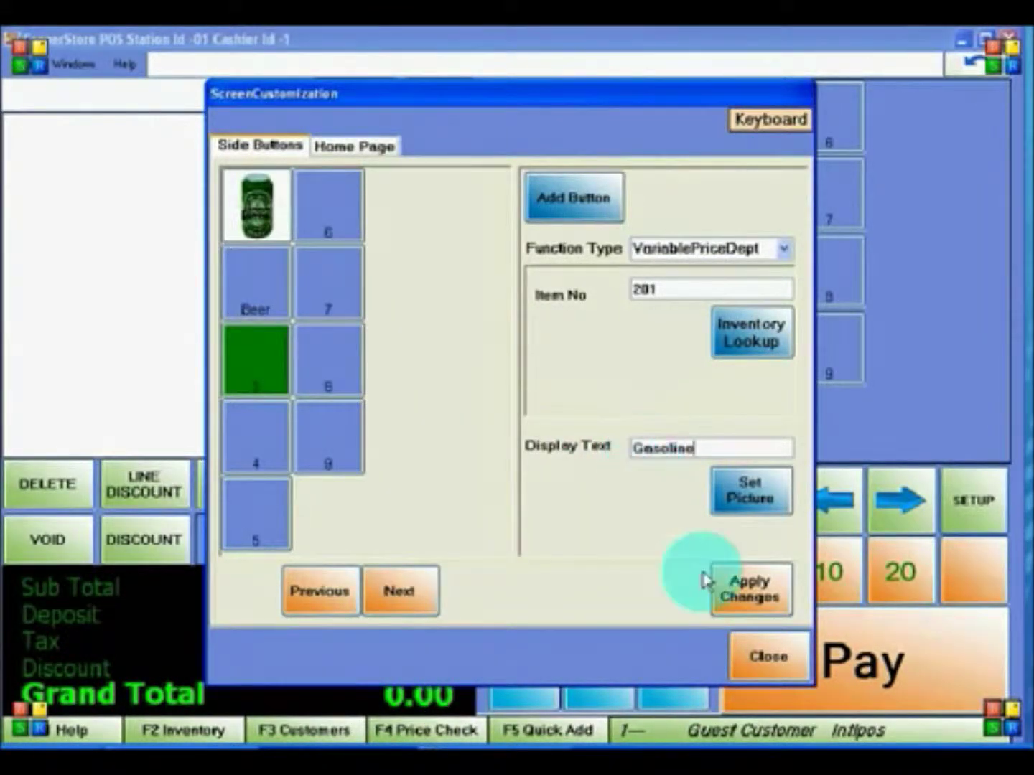
left_click(729, 589)
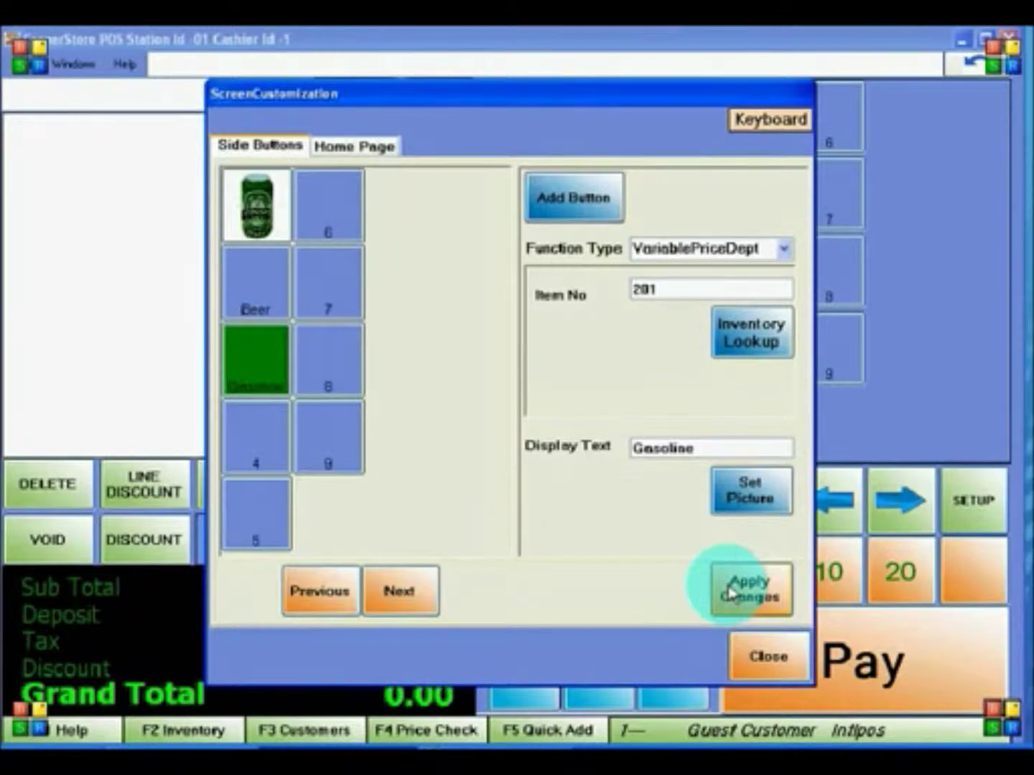
- Make button 4 a variable-price payout for item 000, labelled 'Lottery', and close customization
left_click(237, 438)
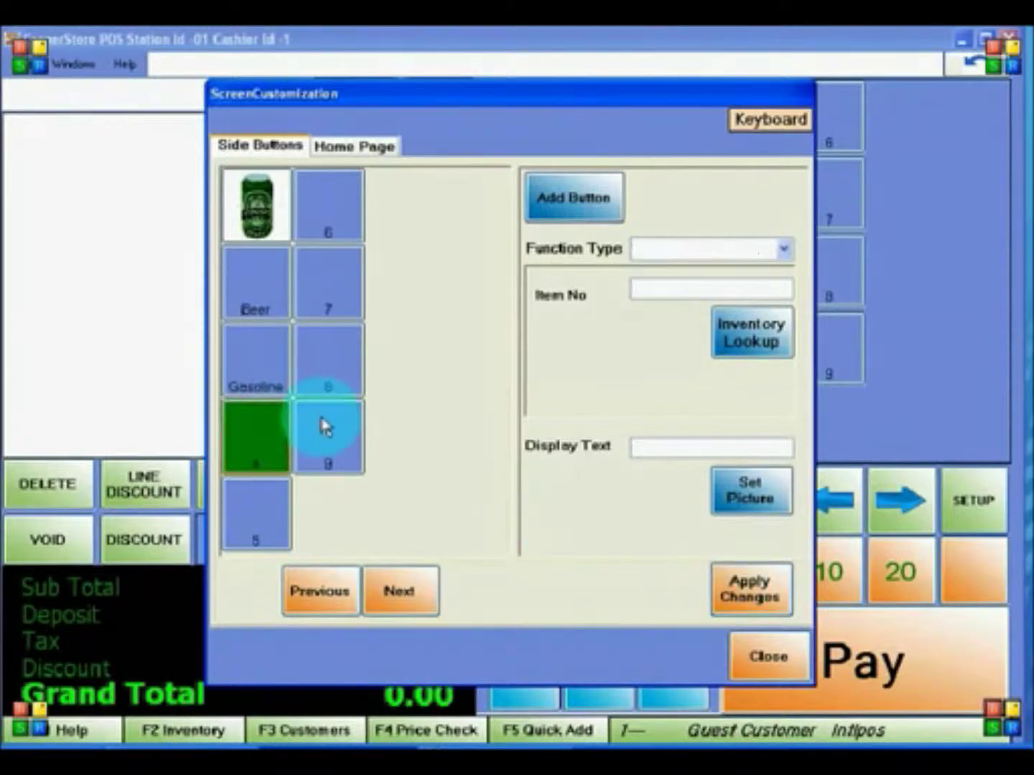
left_click(781, 250)
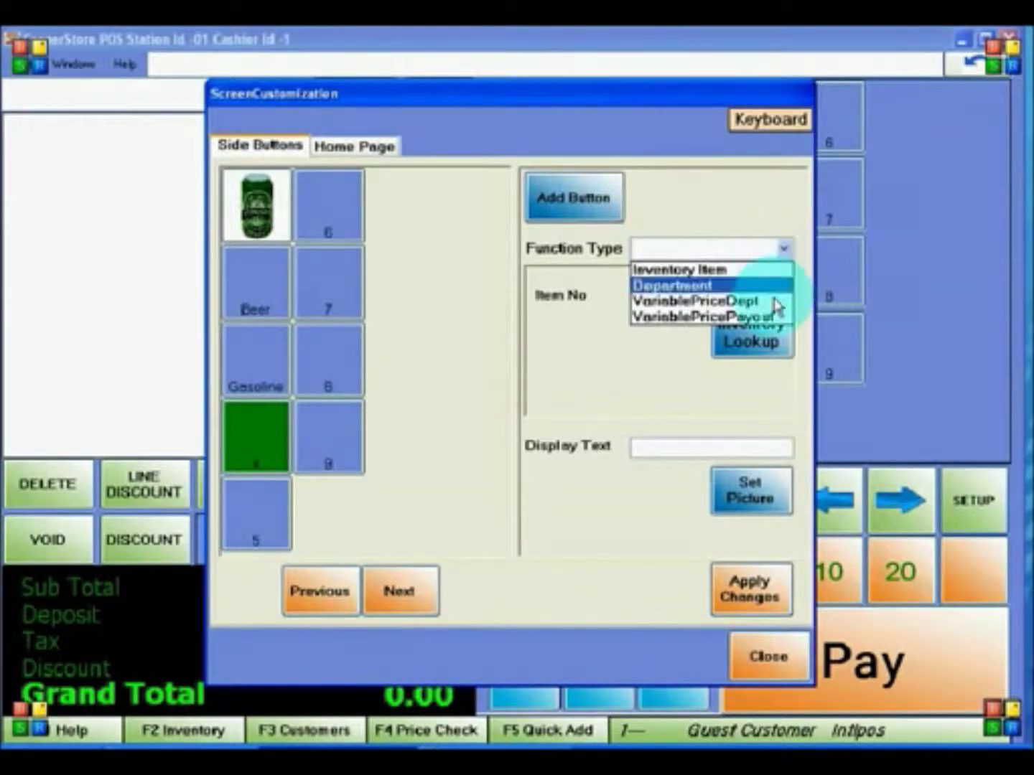
left_click(761, 316)
left_click(759, 339)
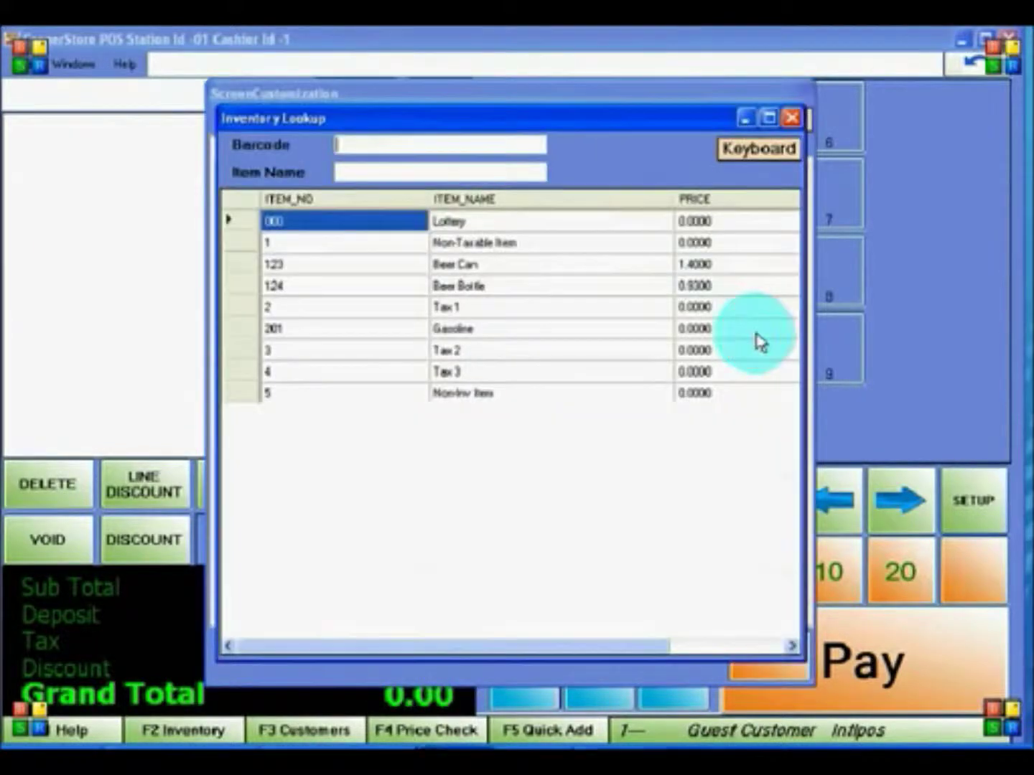
double_click(485, 223)
left_click(637, 447)
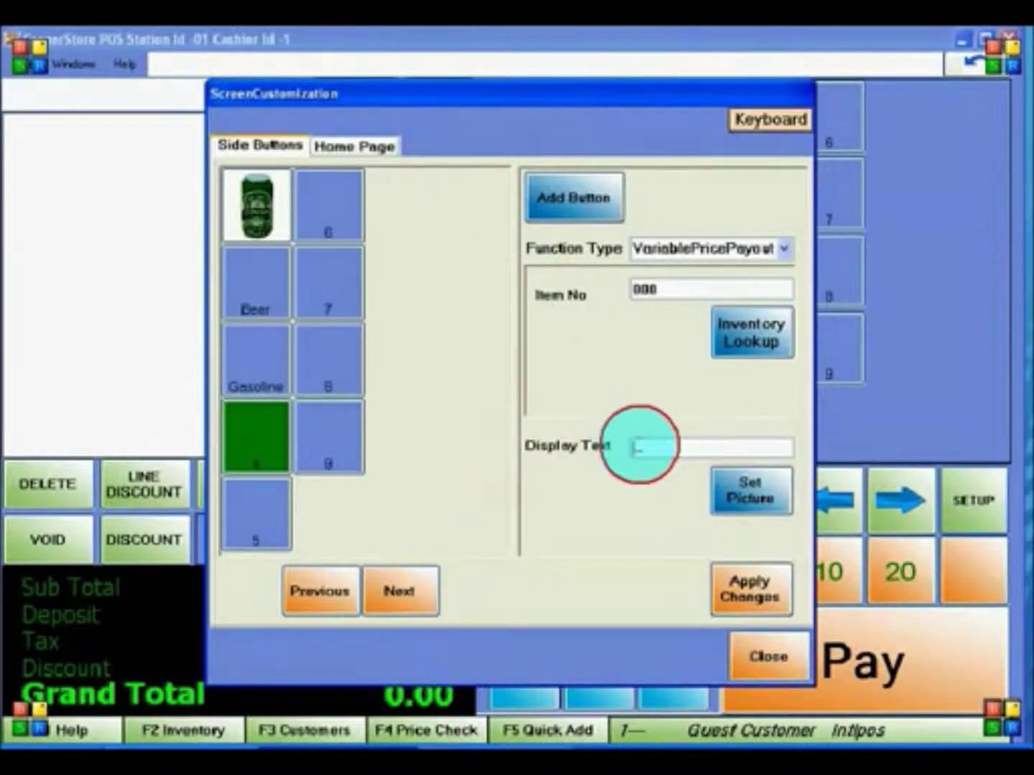
type("Lottery")
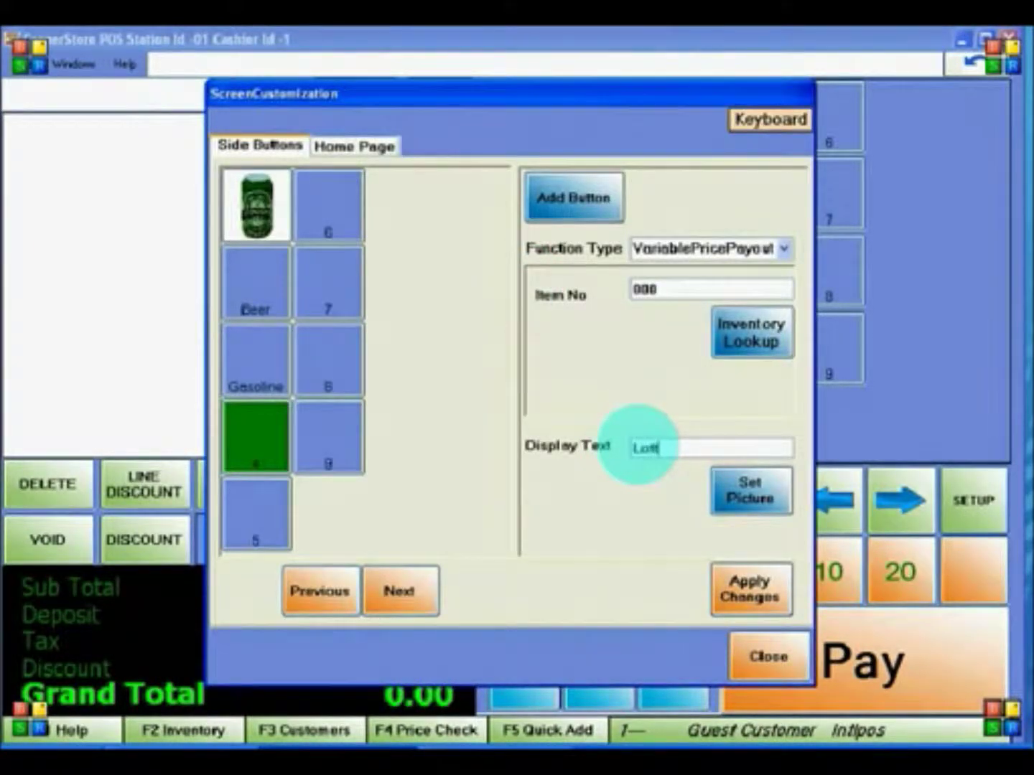
left_click(731, 584)
left_click(742, 678)
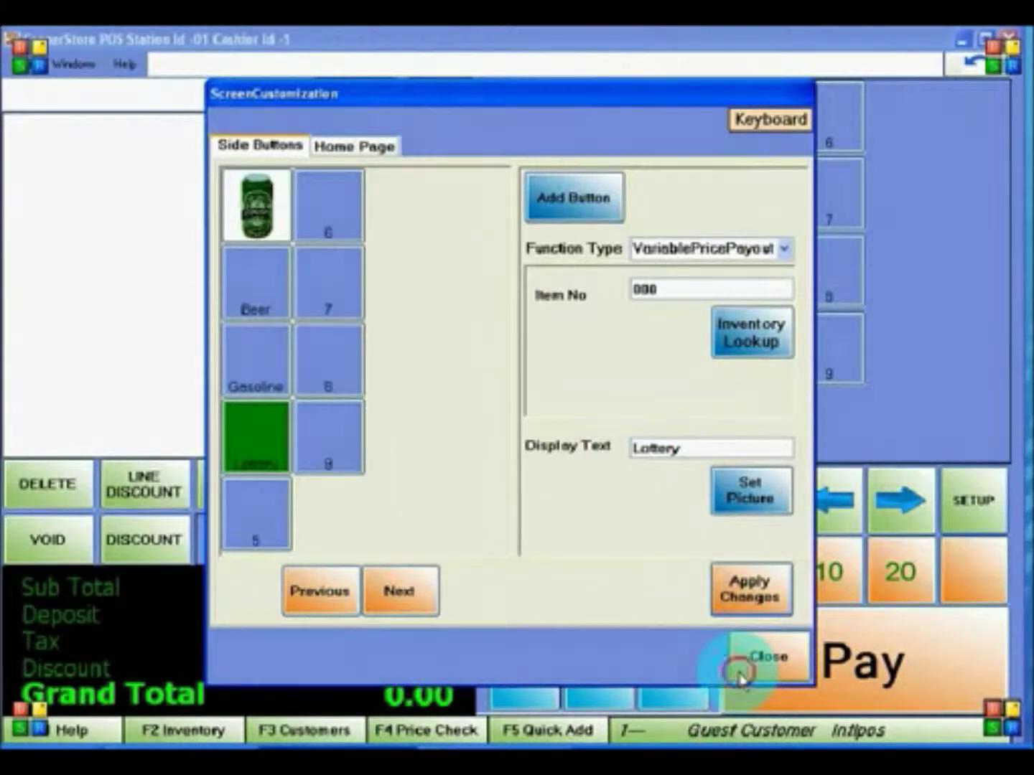
left_click(707, 534)
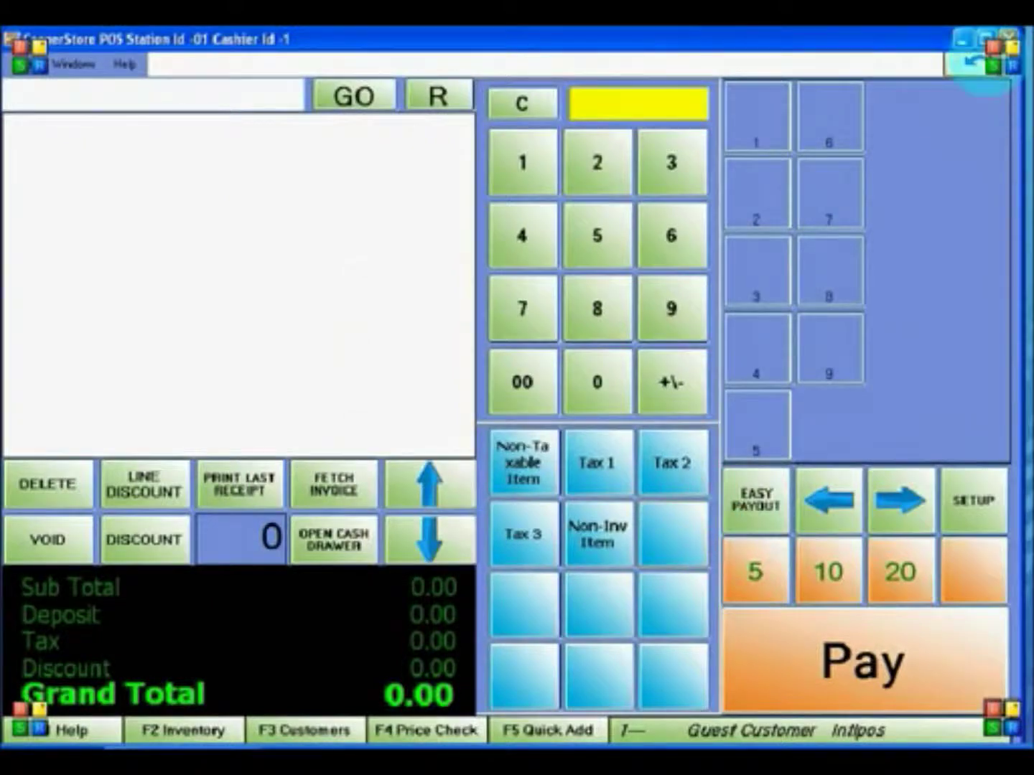
left_click(1010, 35)
left_click(584, 415)
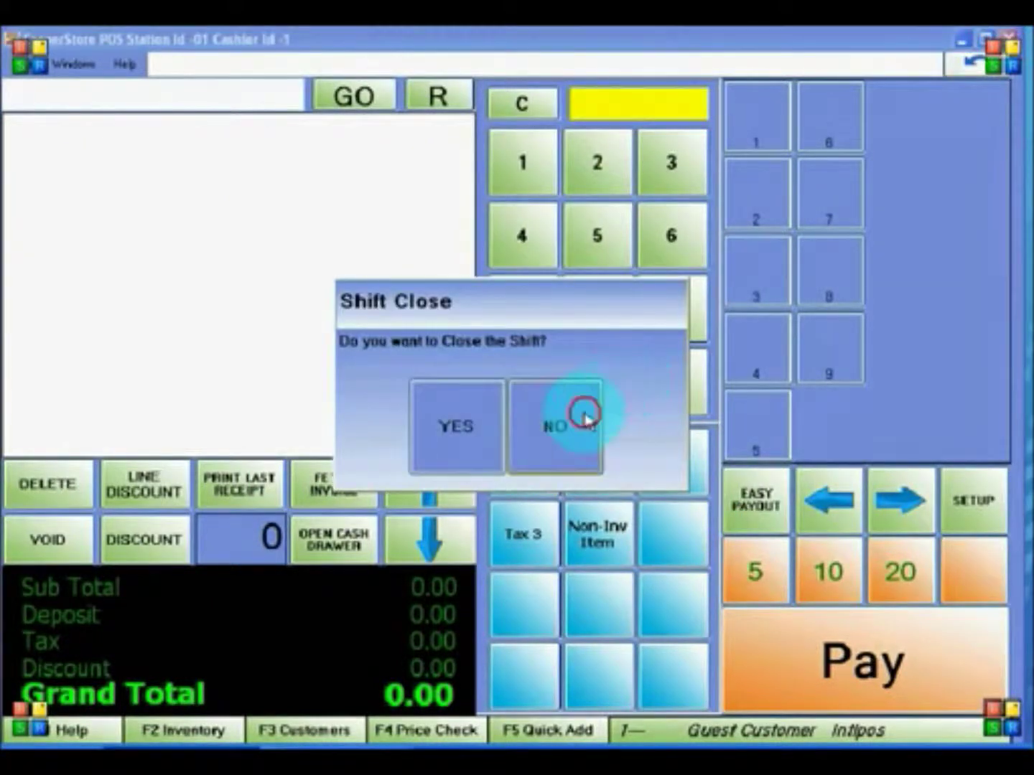
type("*****")
key("Tab")
type("*******")
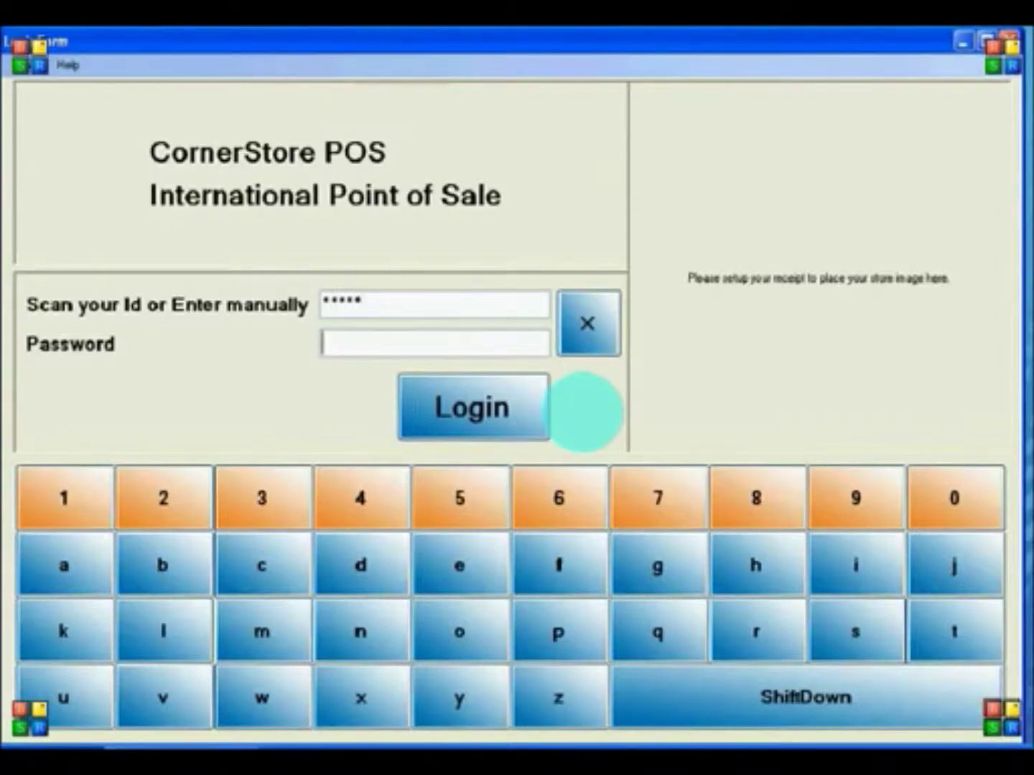
key("Return")
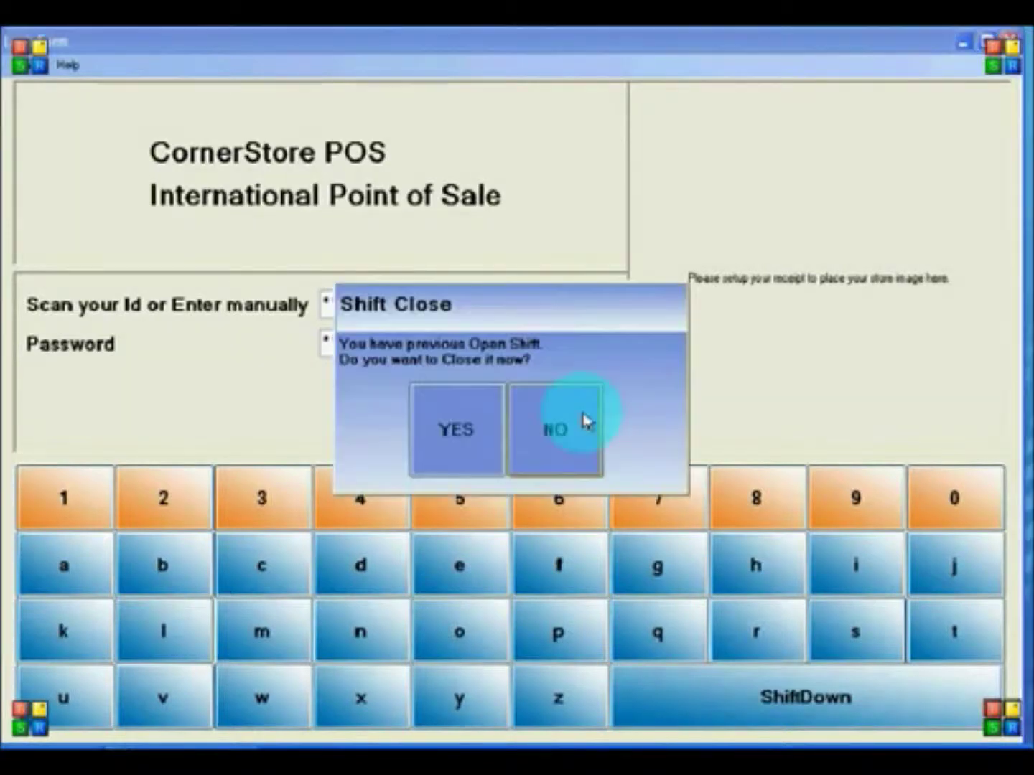
left_click(584, 423)
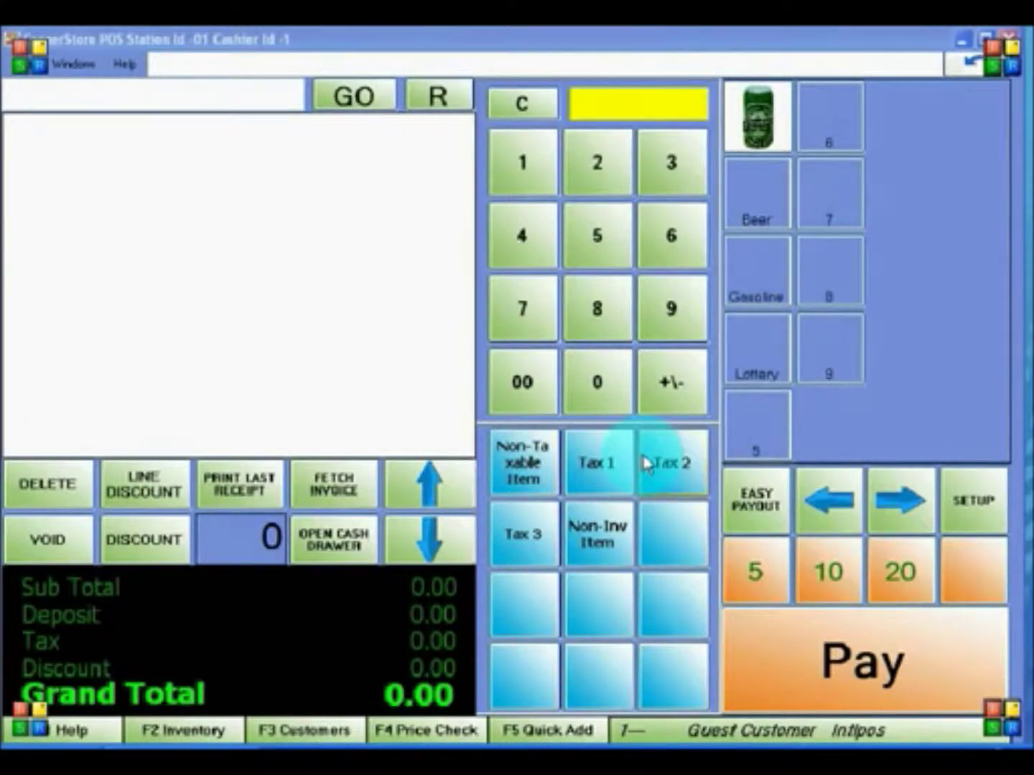
- Add inventory item 6 named 'Beer' in the Beer department, save it, and exit setup
left_click(950, 490)
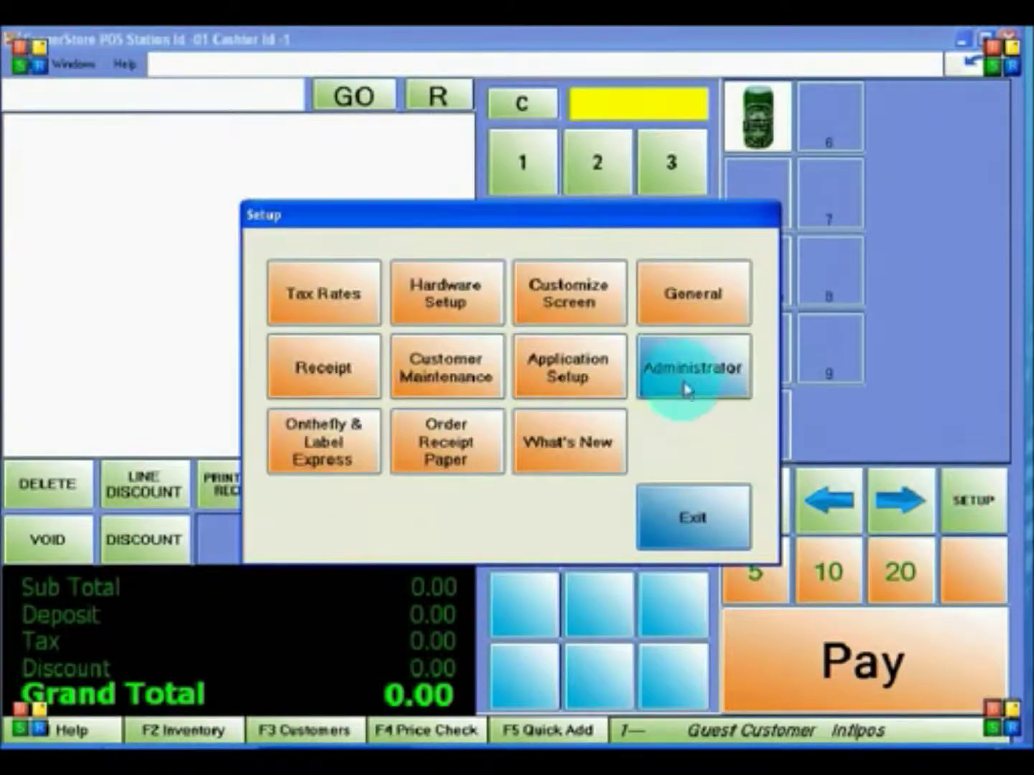
left_click(686, 386)
left_click(418, 307)
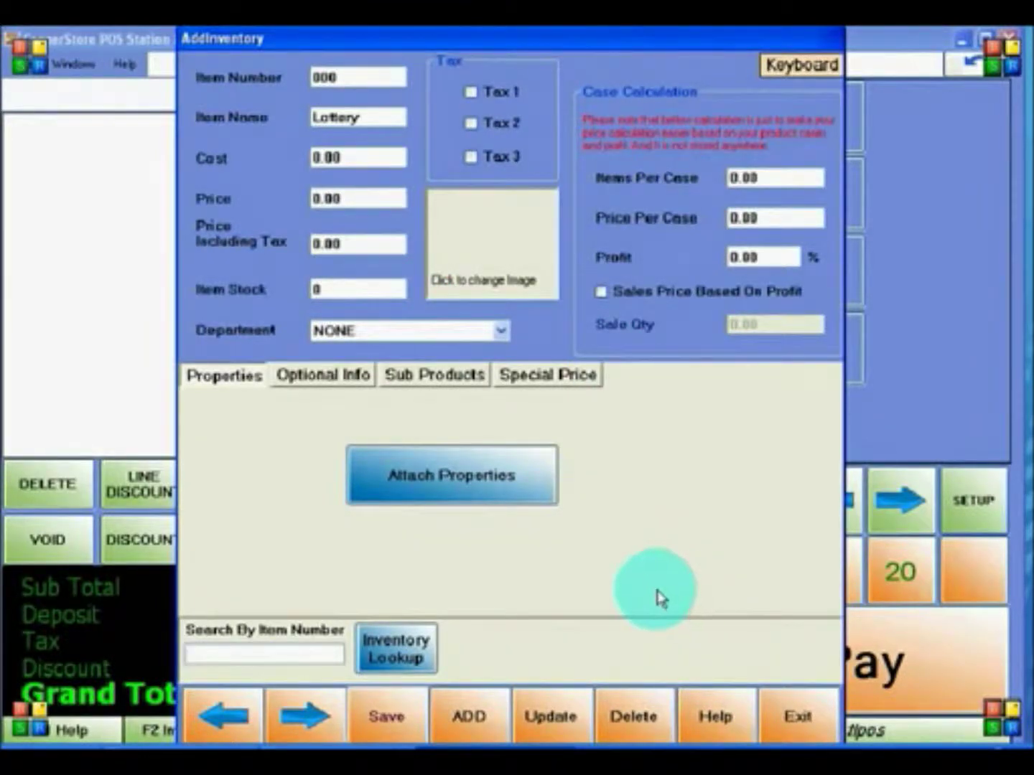
left_click(471, 718)
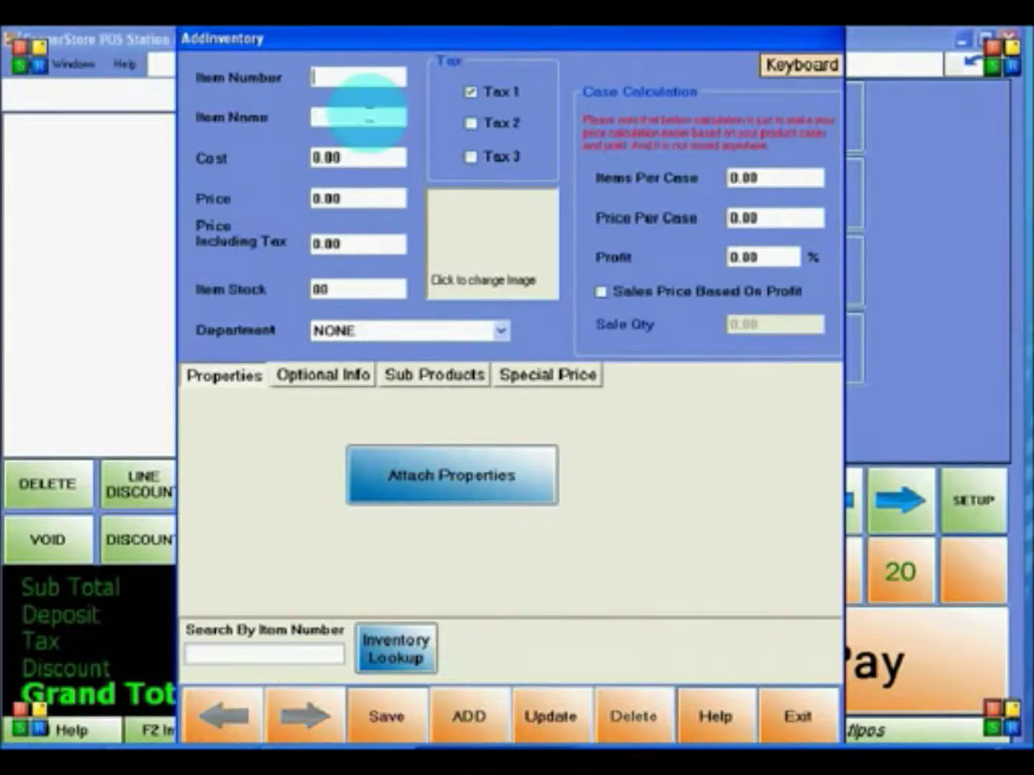
type("6")
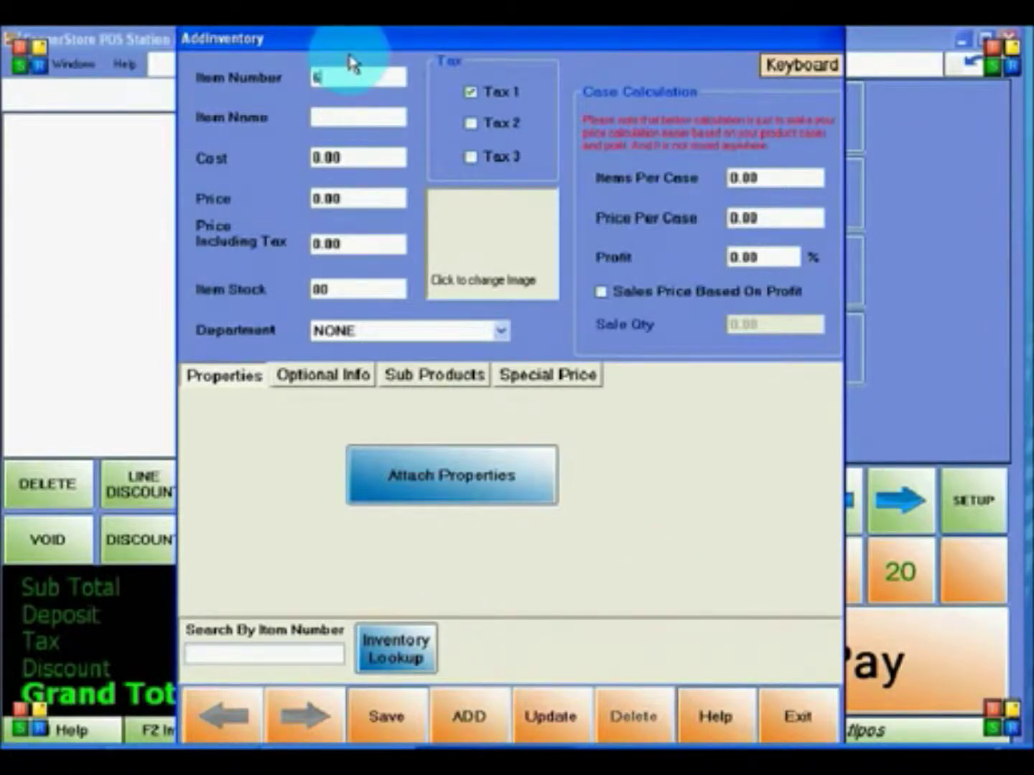
left_click(333, 118)
type("Beer")
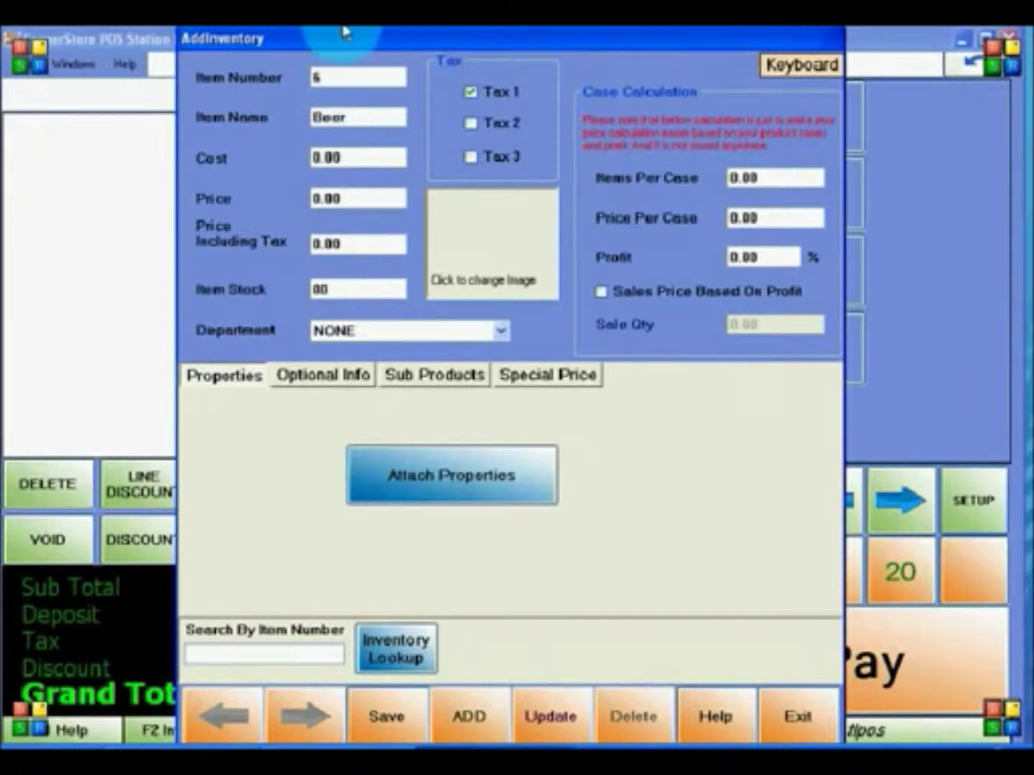
left_click(458, 332)
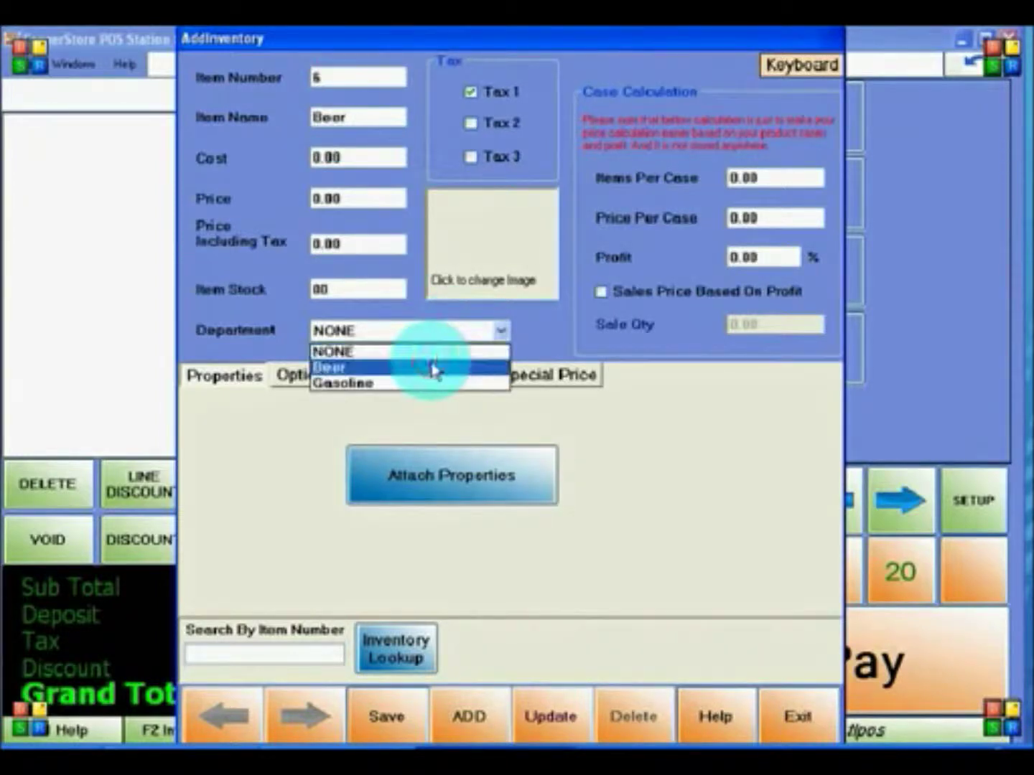
left_click(429, 366)
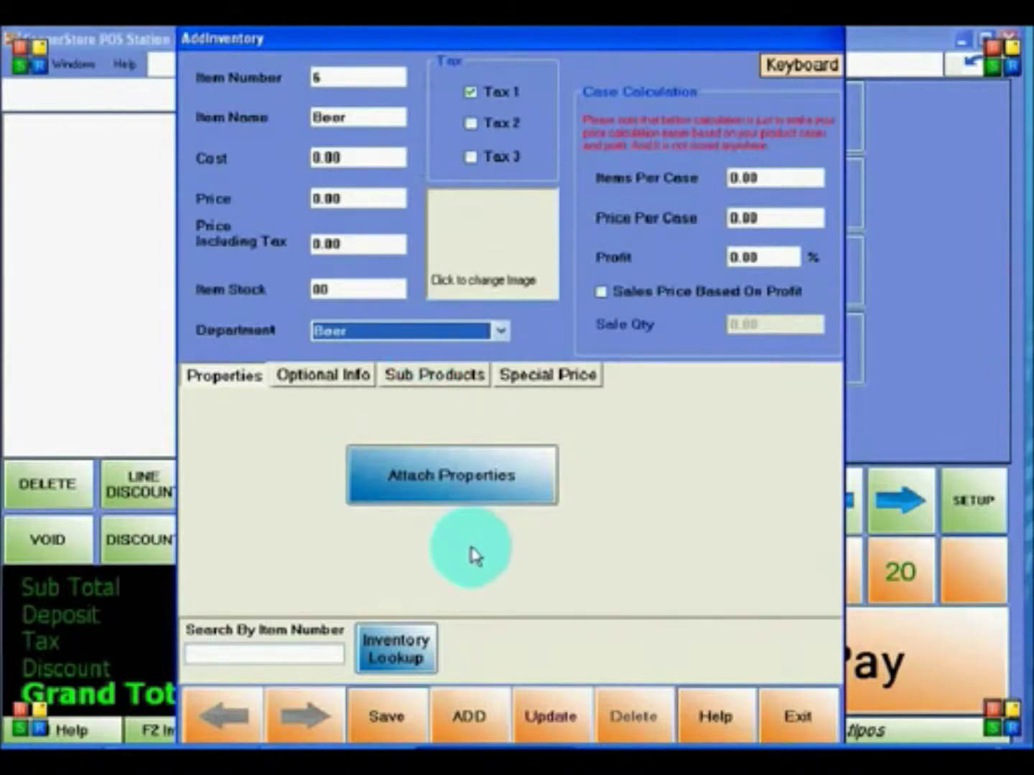
left_click(385, 730)
left_click(502, 422)
left_click(796, 727)
left_click(665, 510)
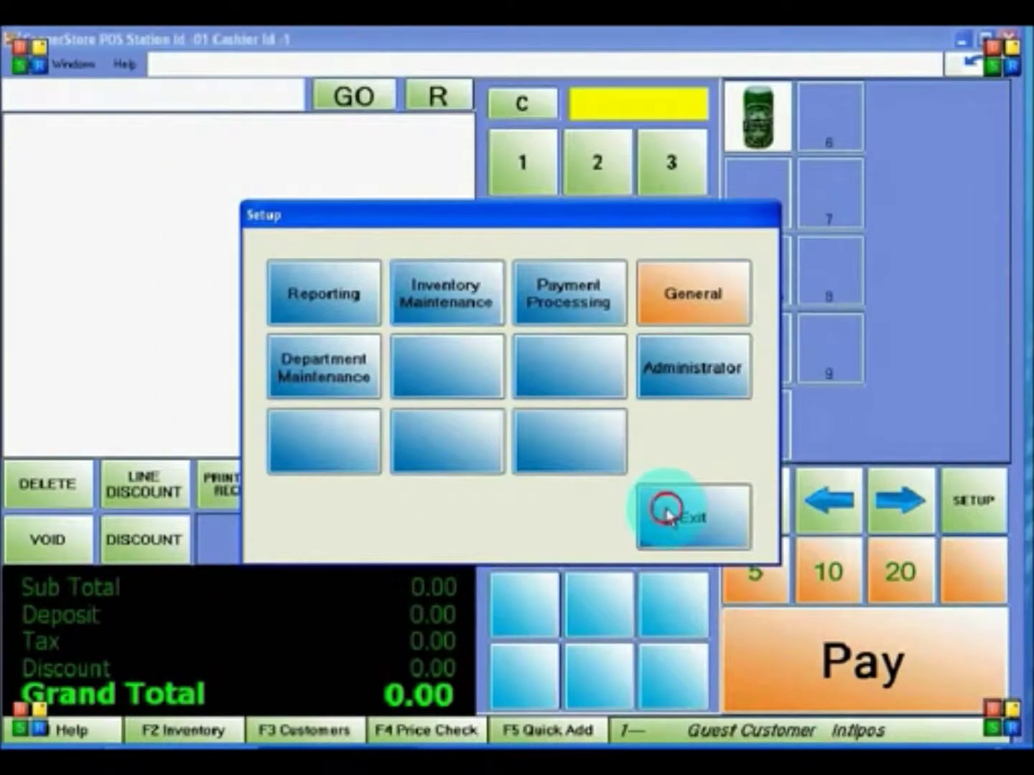
- Close the shift and log back in with the user name and password
left_click(1009, 35)
left_click(463, 436)
type("admin")
key("Tab")
type("12345678")
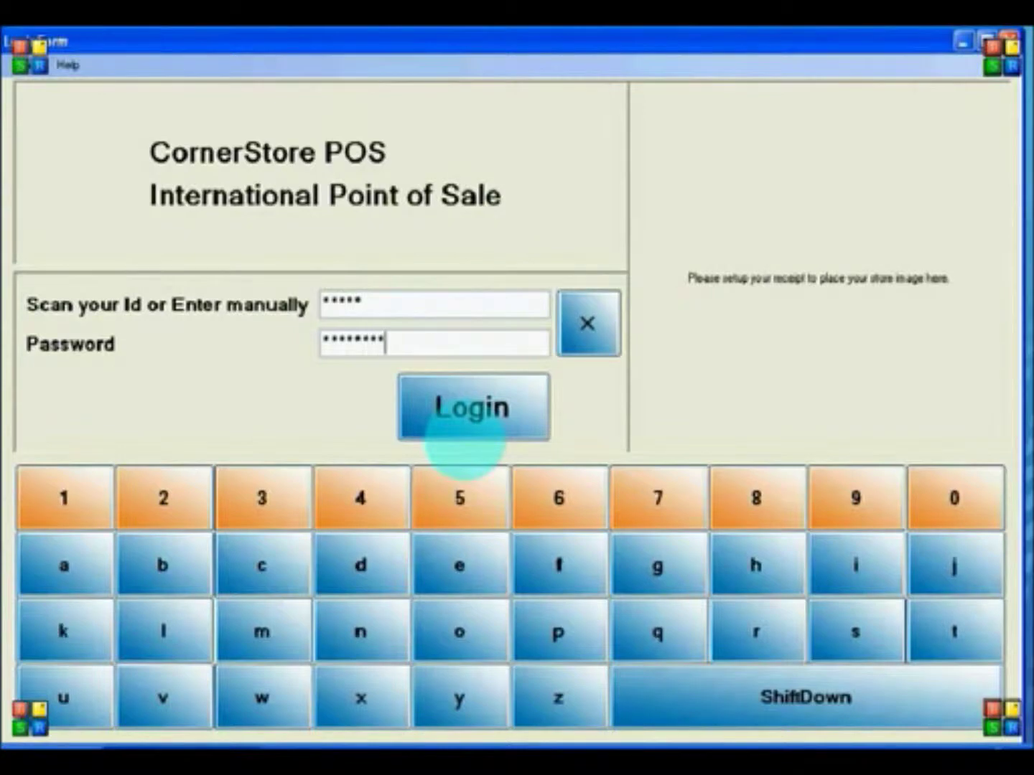
left_click(463, 430)
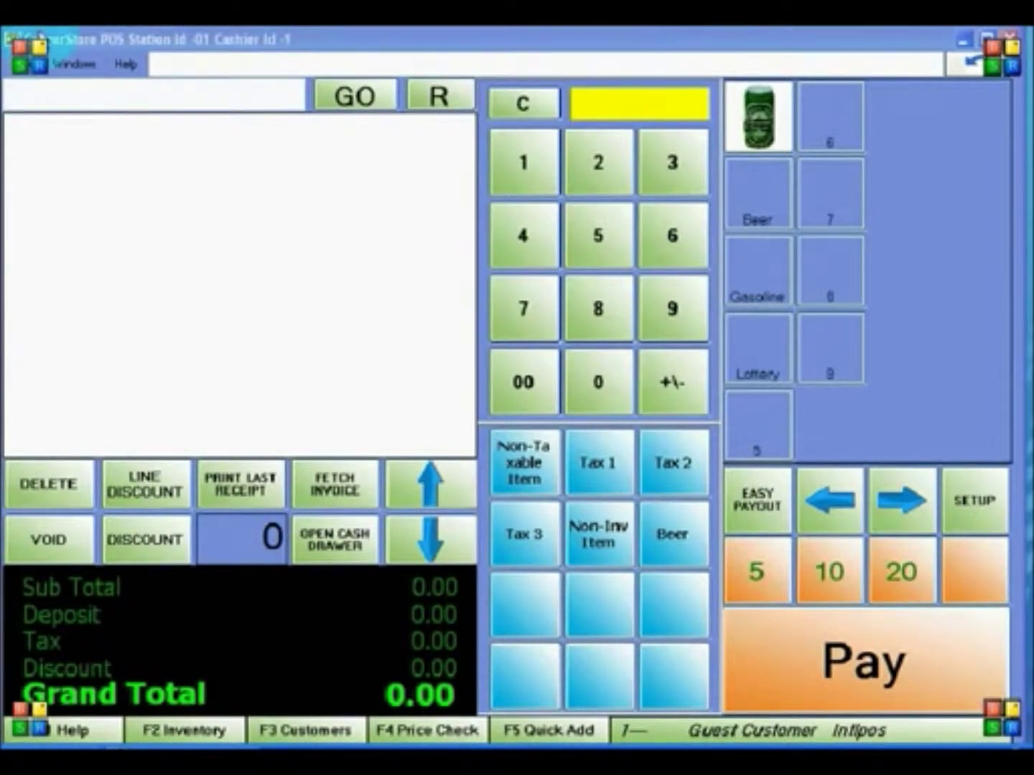
- Ring up three Beer Cans via item number 123, the quick button, and the Beer department, then key 1.40
left_click(43, 97)
type("123")
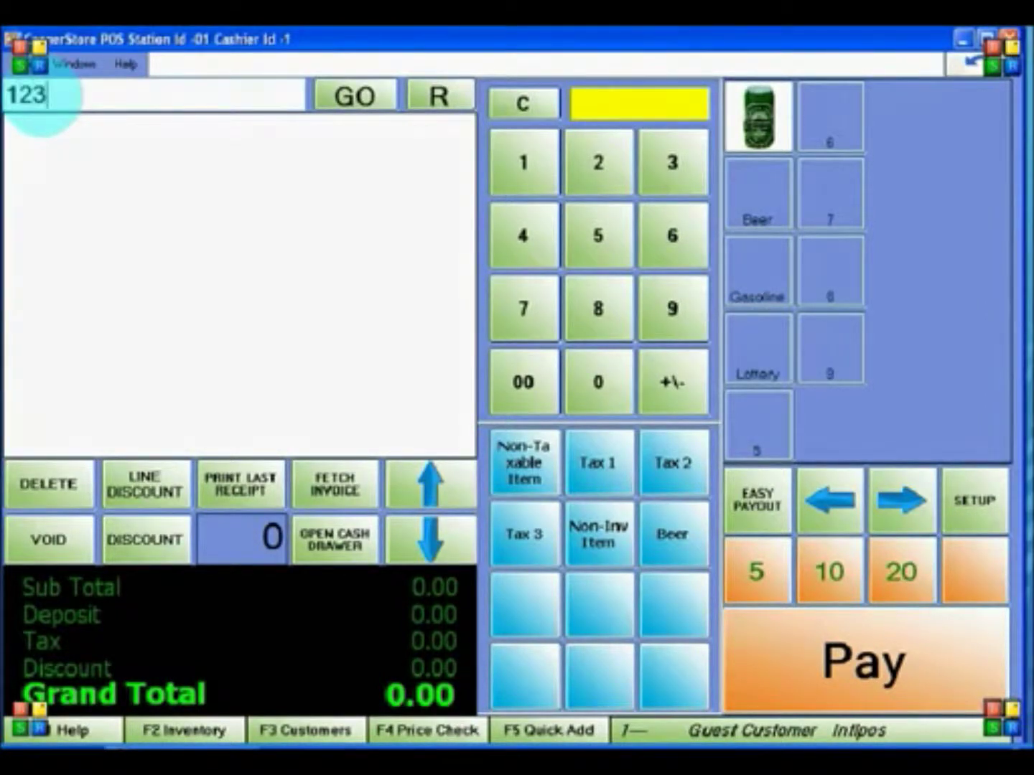
key("Return")
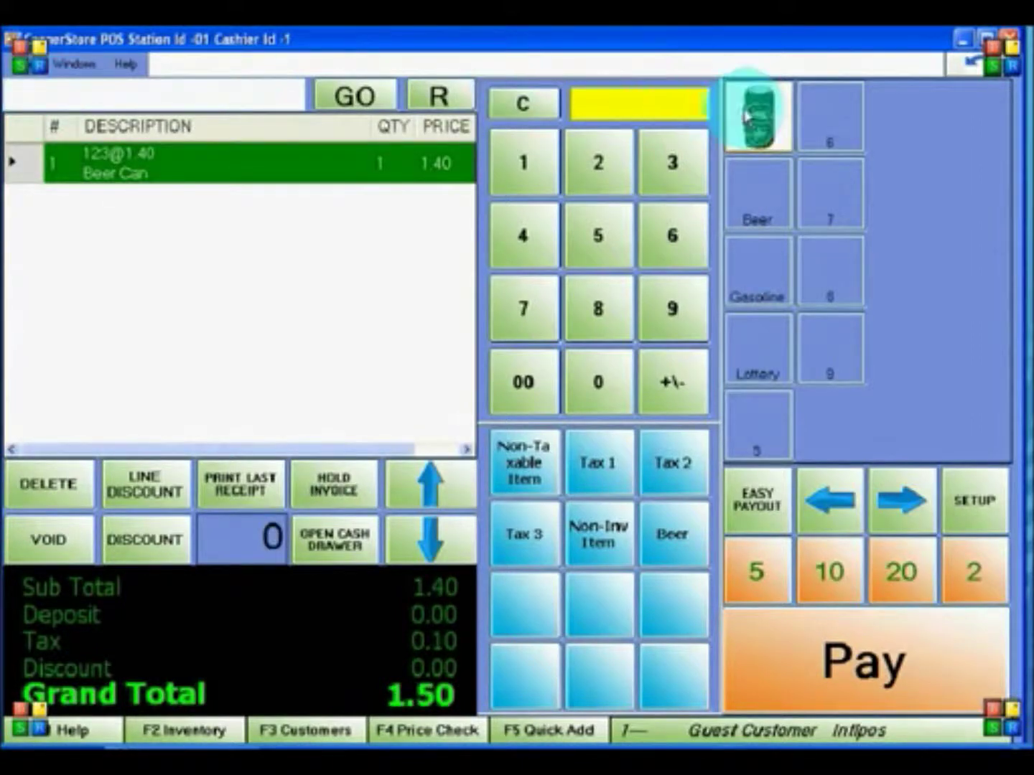
left_click(751, 120)
left_click(759, 195)
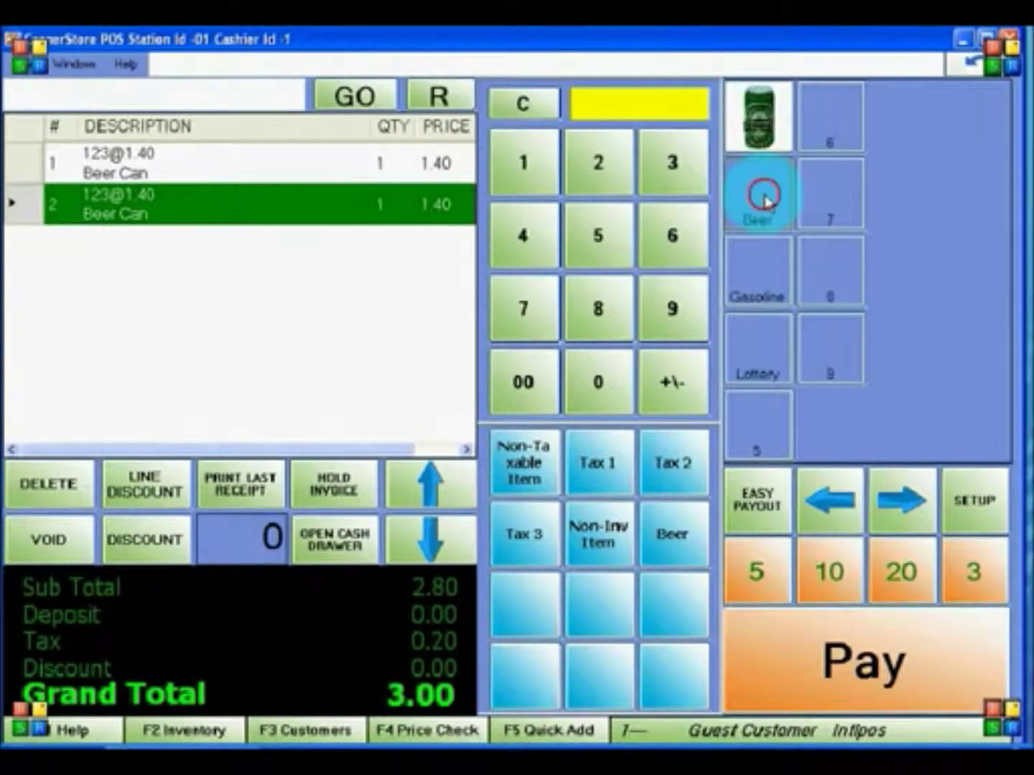
left_click(304, 191)
left_click(527, 169)
left_click(524, 240)
left_click(591, 391)
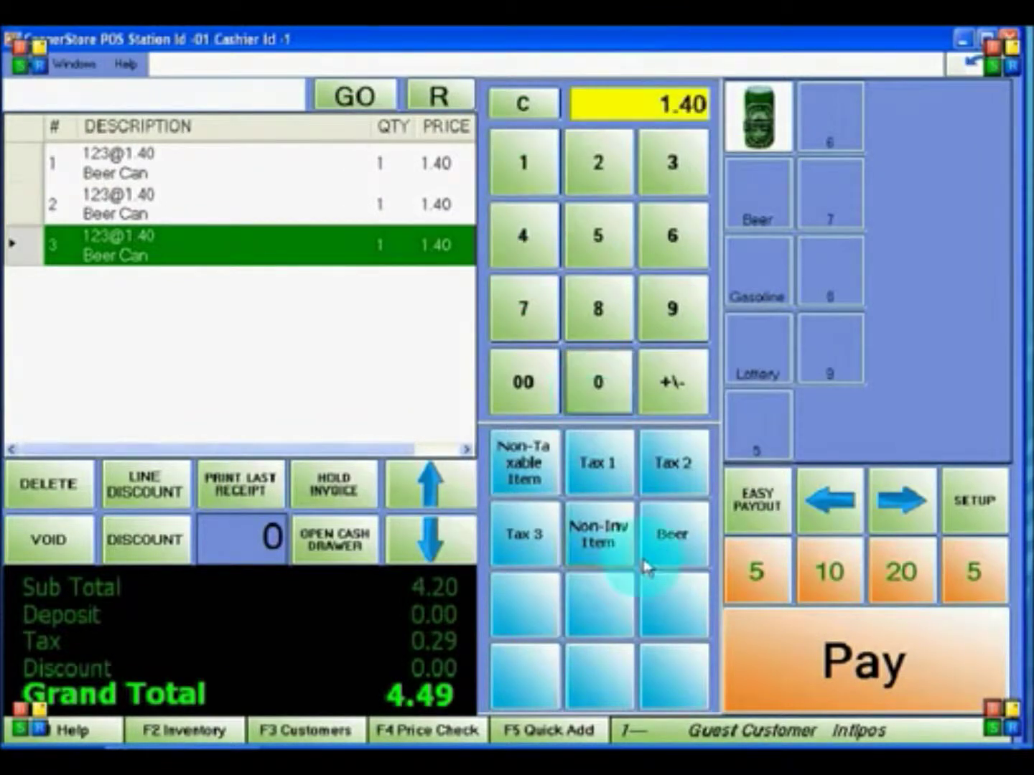
- Add the Beer item at 1.40 and give the first Beer Can line a 10% discount
left_click(668, 544)
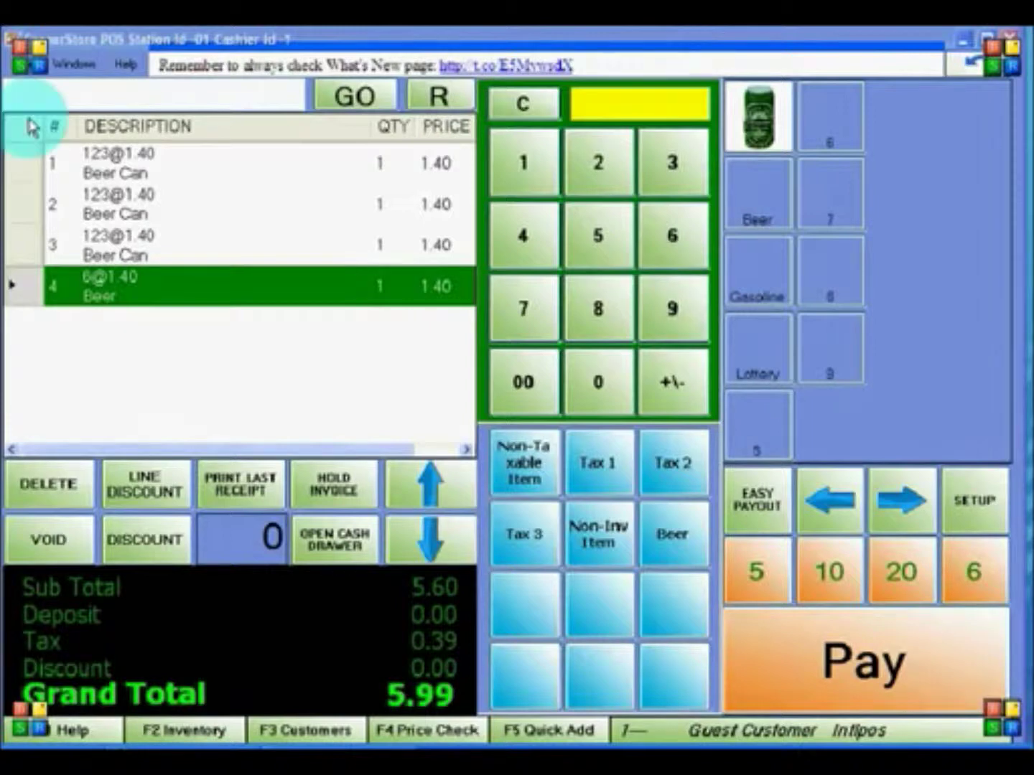
left_click(115, 161)
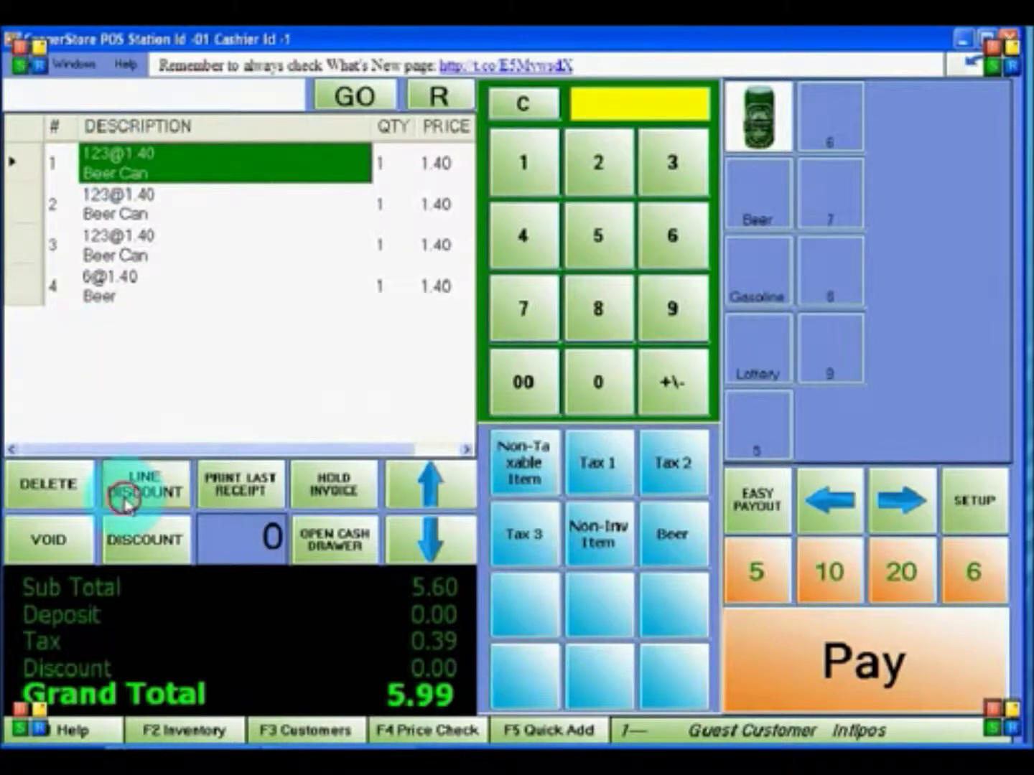
left_click(137, 486)
left_click(520, 191)
left_click(595, 377)
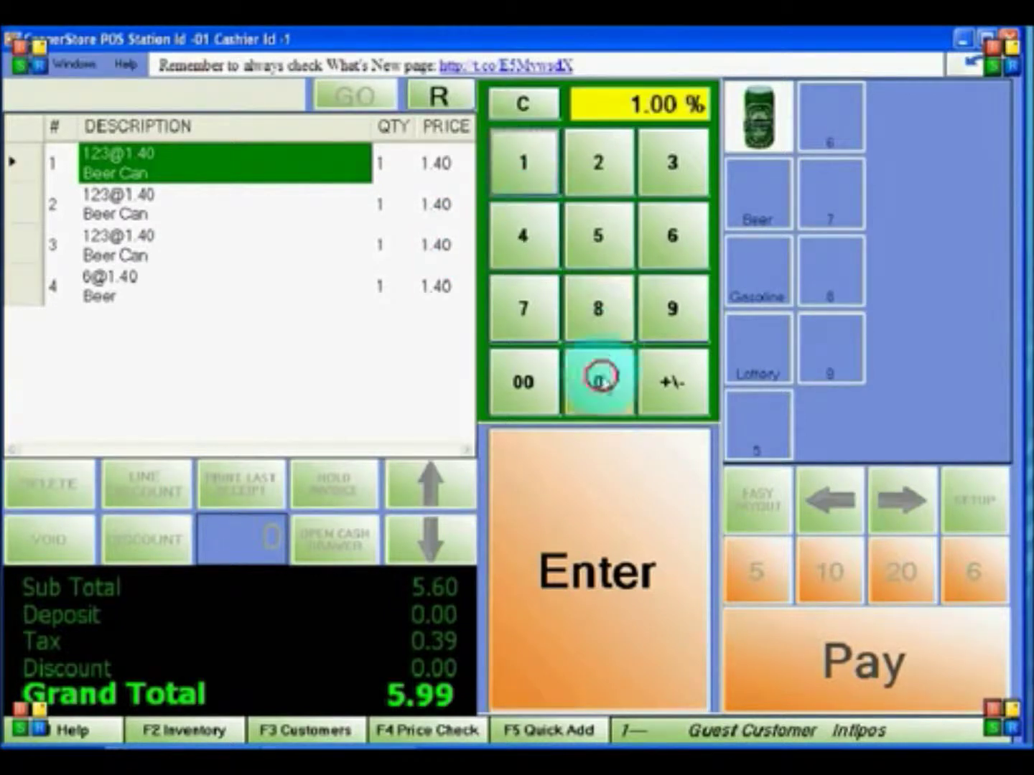
left_click(590, 519)
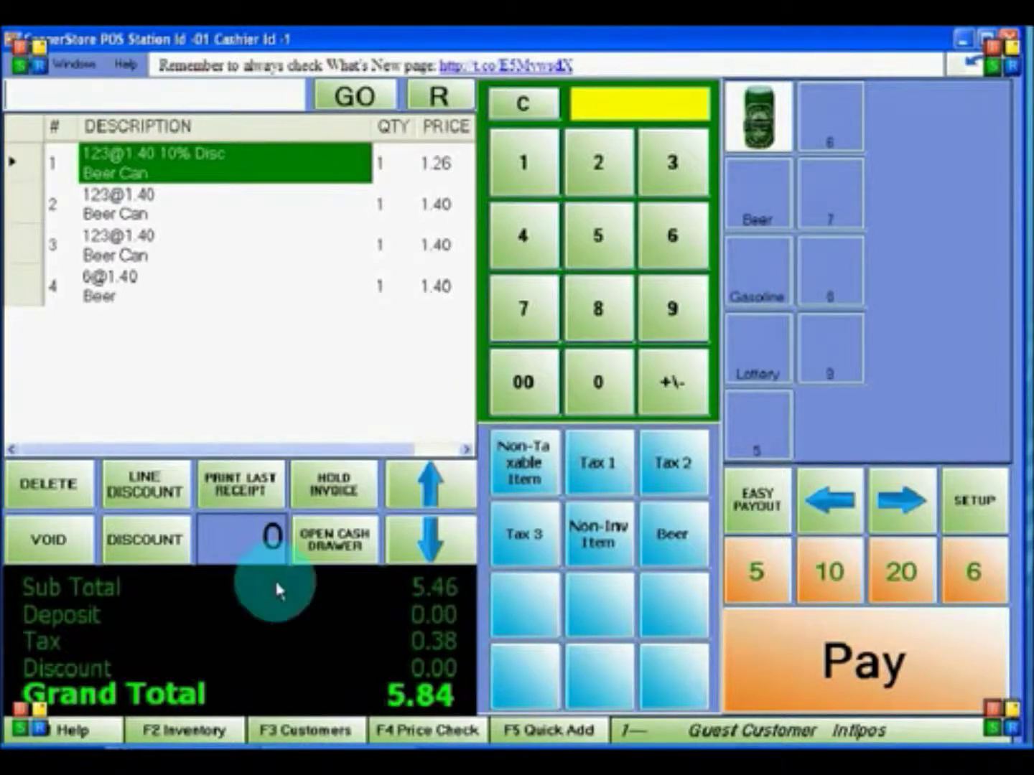
- Apply a 50% discount to the whole sale, bringing the grand total to 2.92
left_click(115, 539)
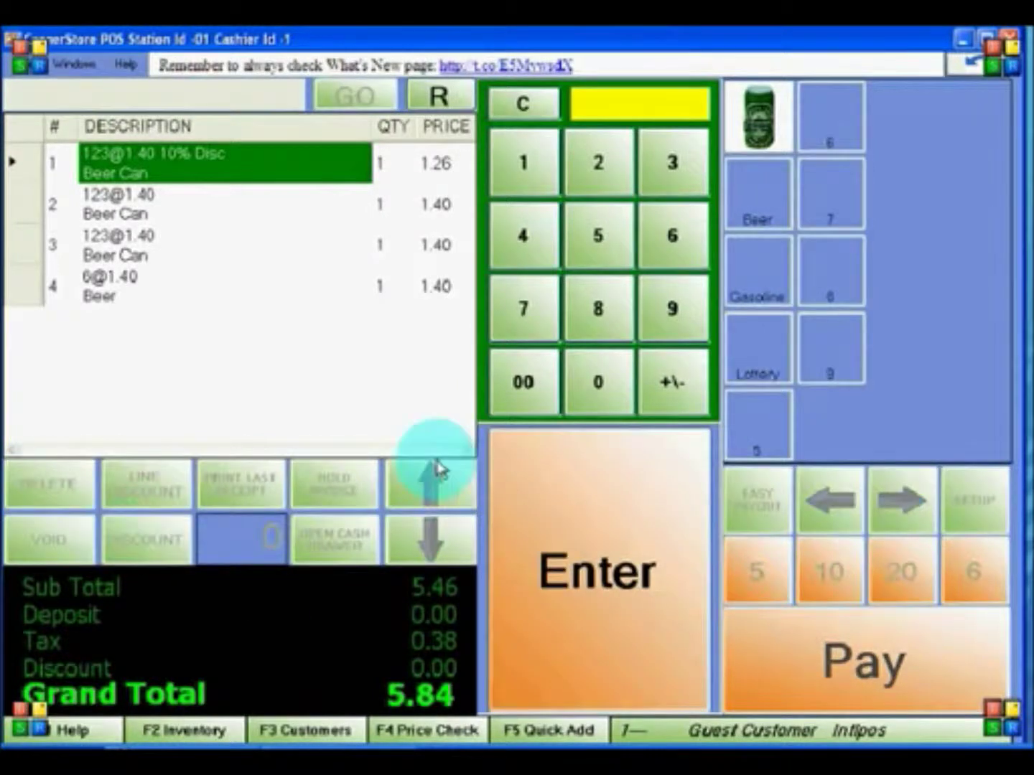
left_click(591, 236)
left_click(598, 383)
left_click(599, 383)
left_click(598, 383)
left_click(587, 513)
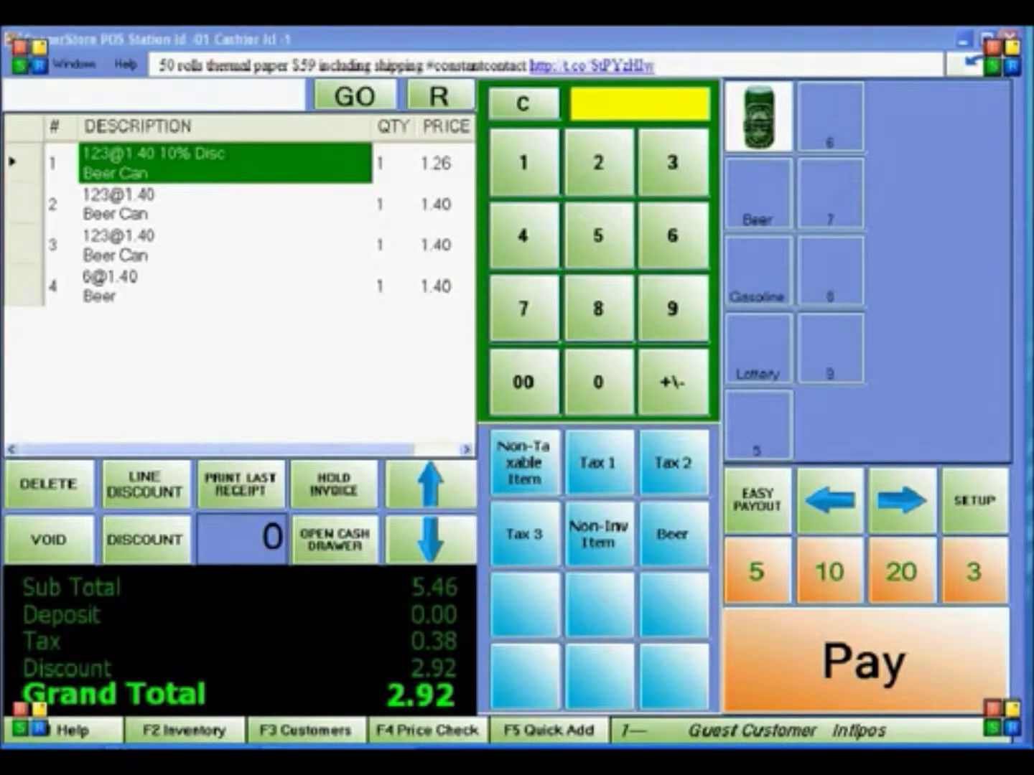
- Delete the second Beer Can line, then void the sale so the total reads 0.00
left_click(192, 218)
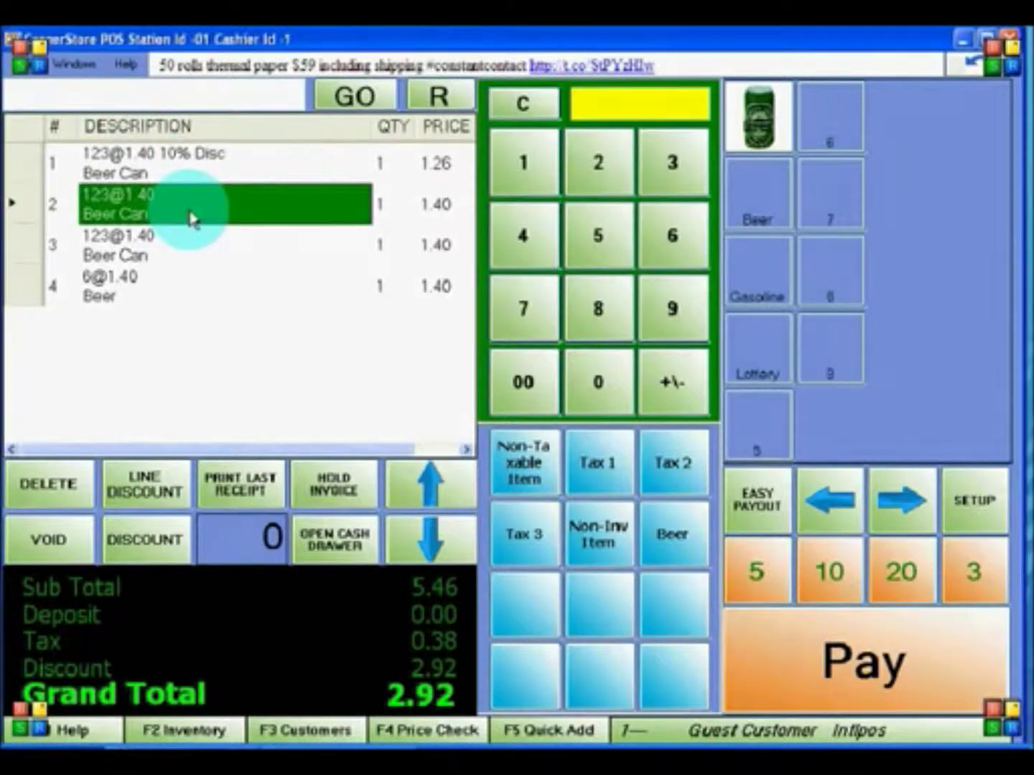
left_click(79, 496)
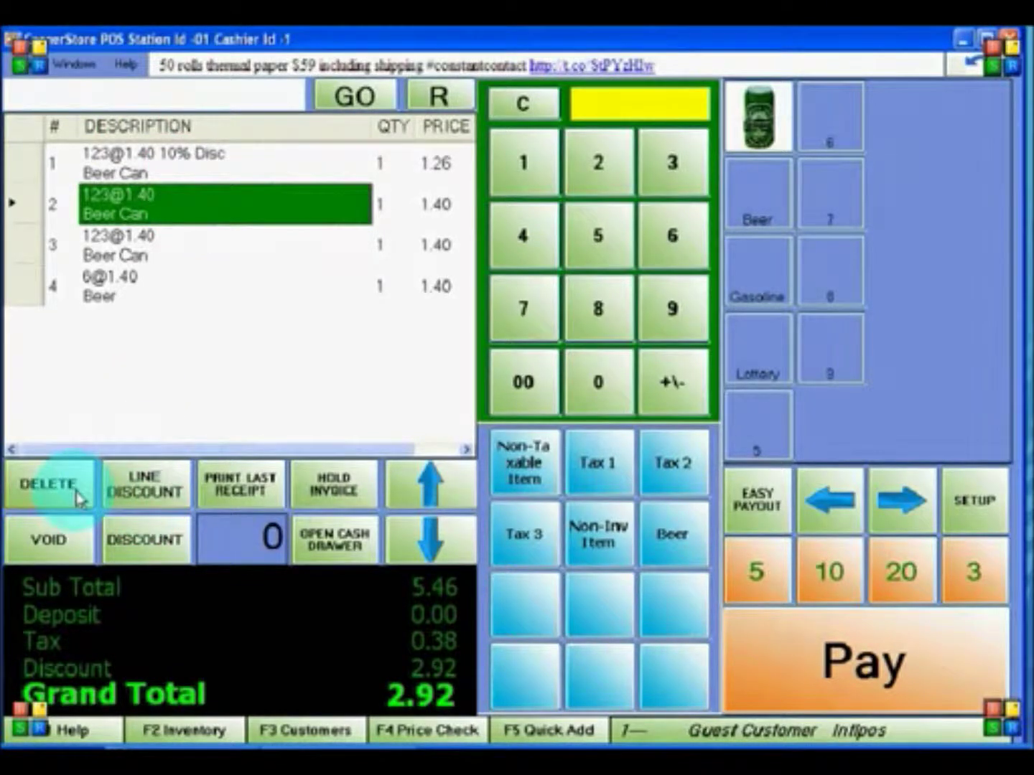
left_click(80, 495)
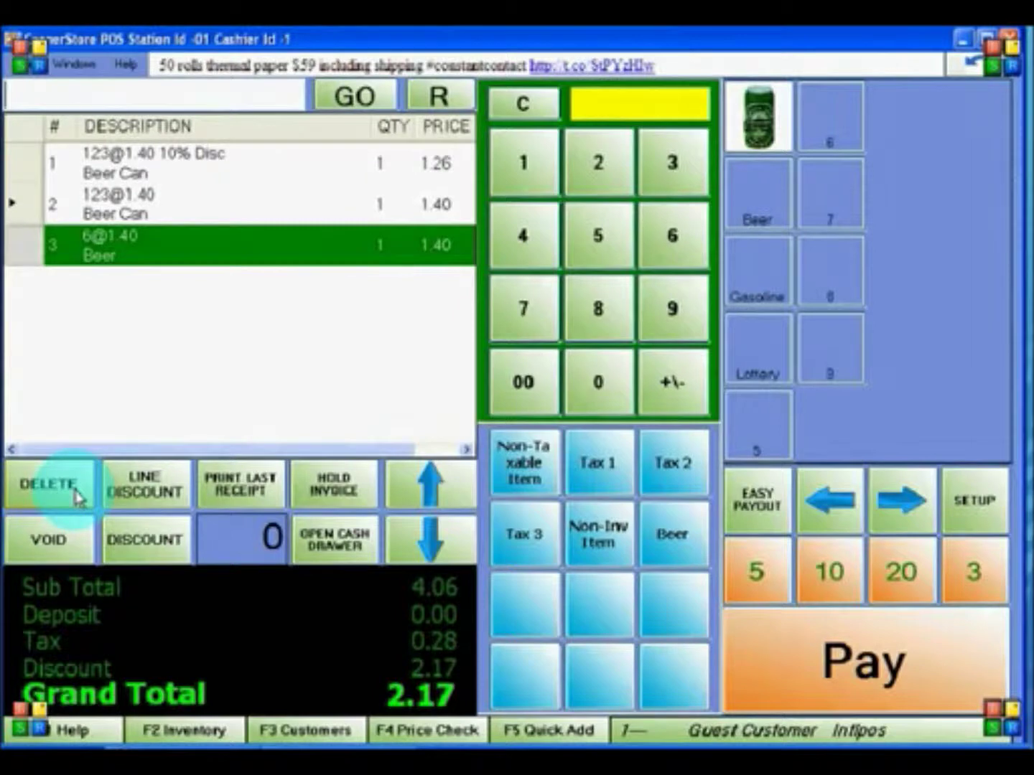
left_click(75, 540)
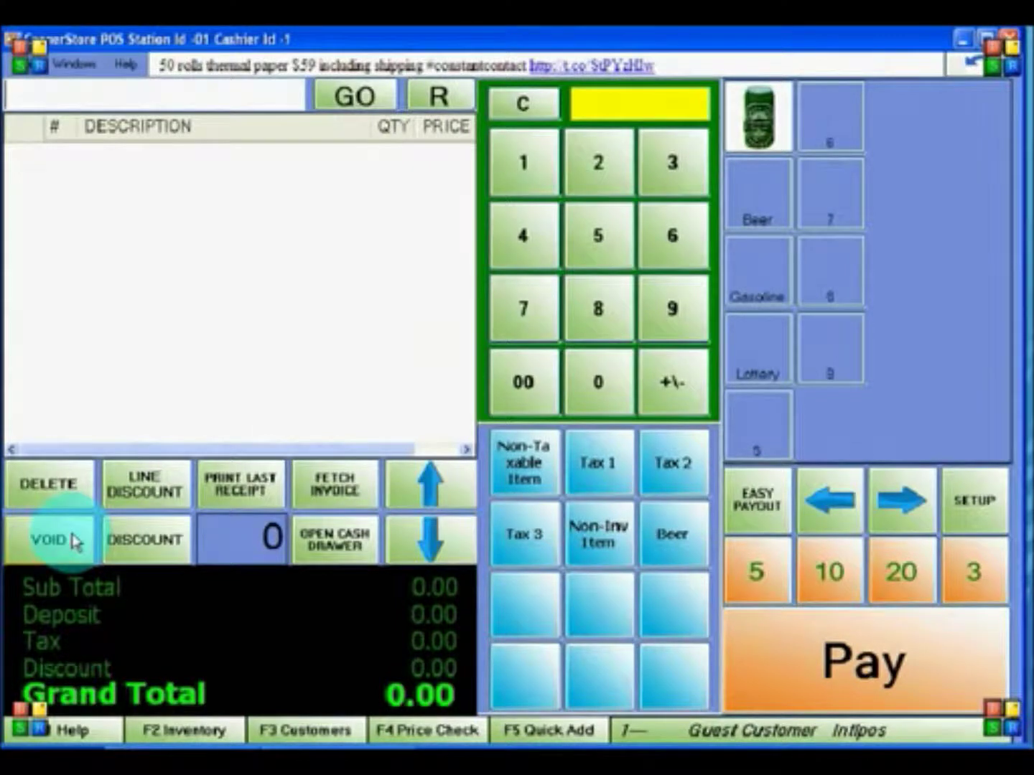
left_click(141, 247)
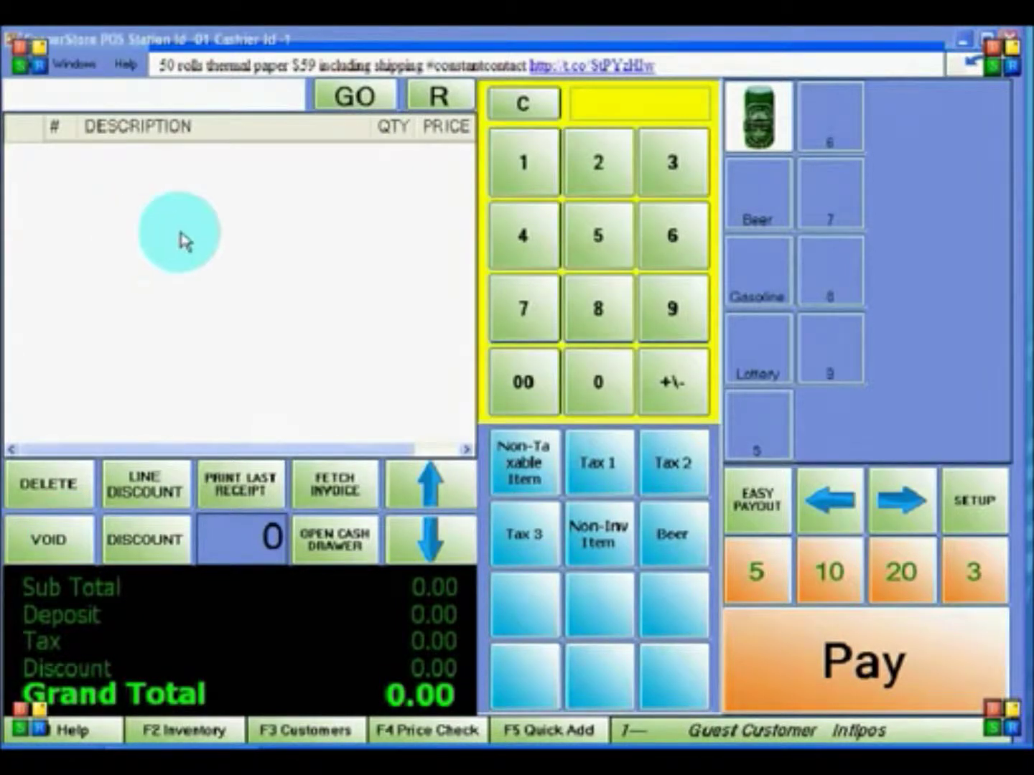
- Add two Beer Can items to the new sale for a 3.00 total
left_click(764, 131)
left_click(764, 131)
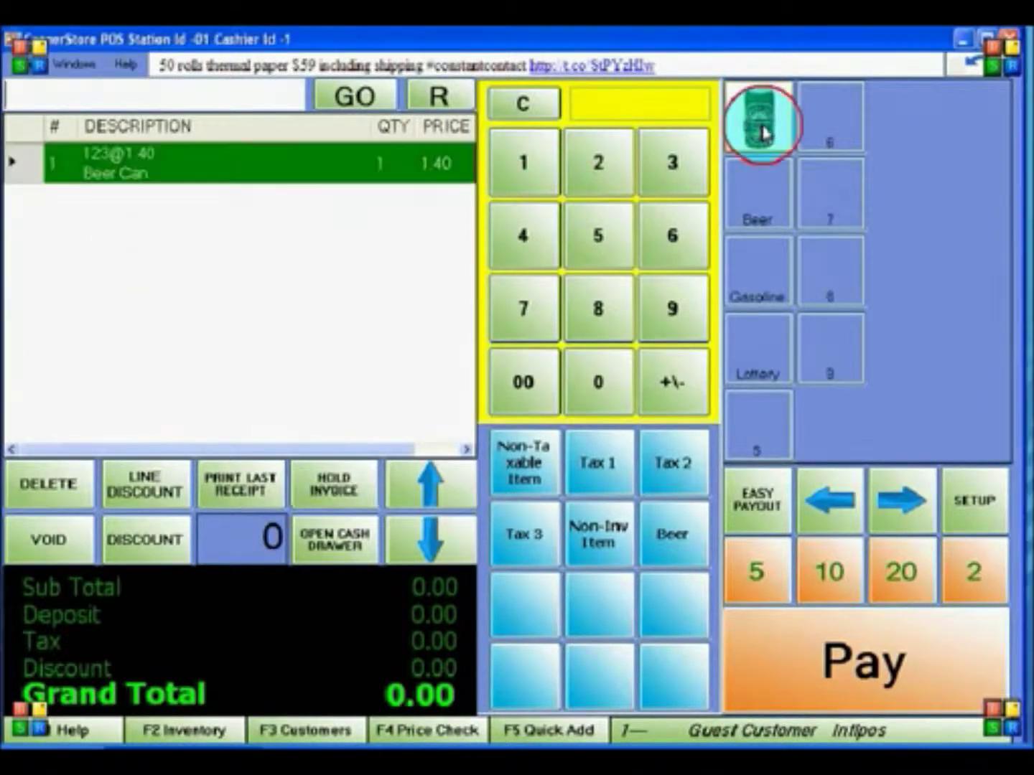
left_click(764, 130)
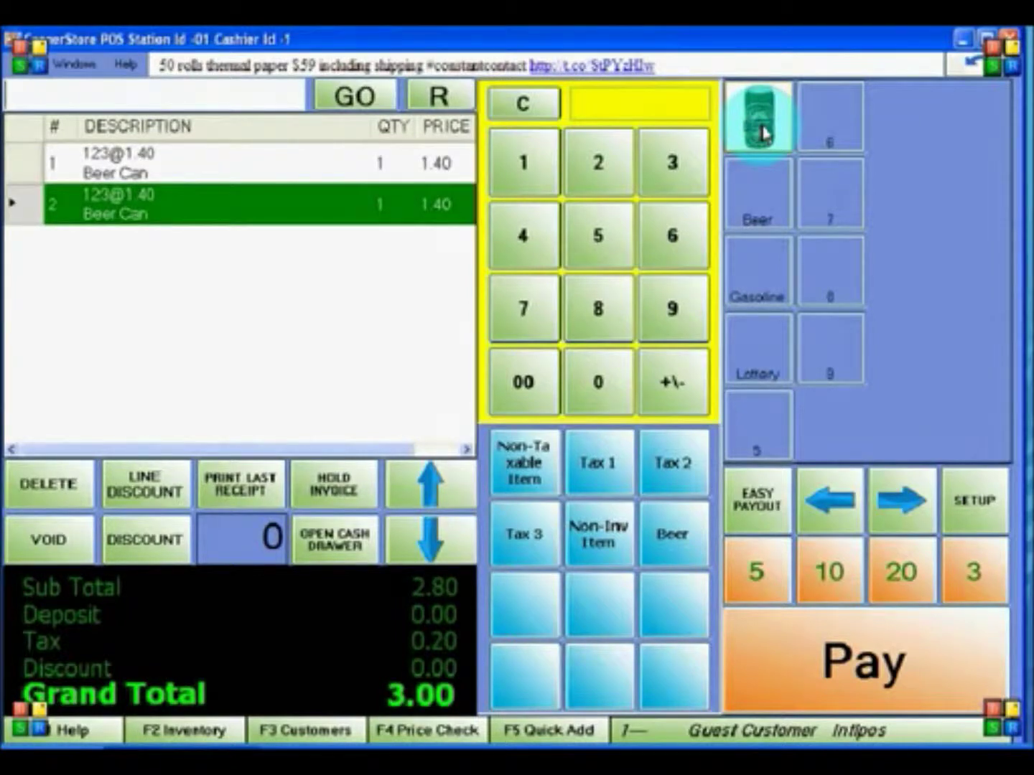
- Tender 5.00 cash for the 3.00 sale and print the receipt showing 2.00 change
left_click(918, 656)
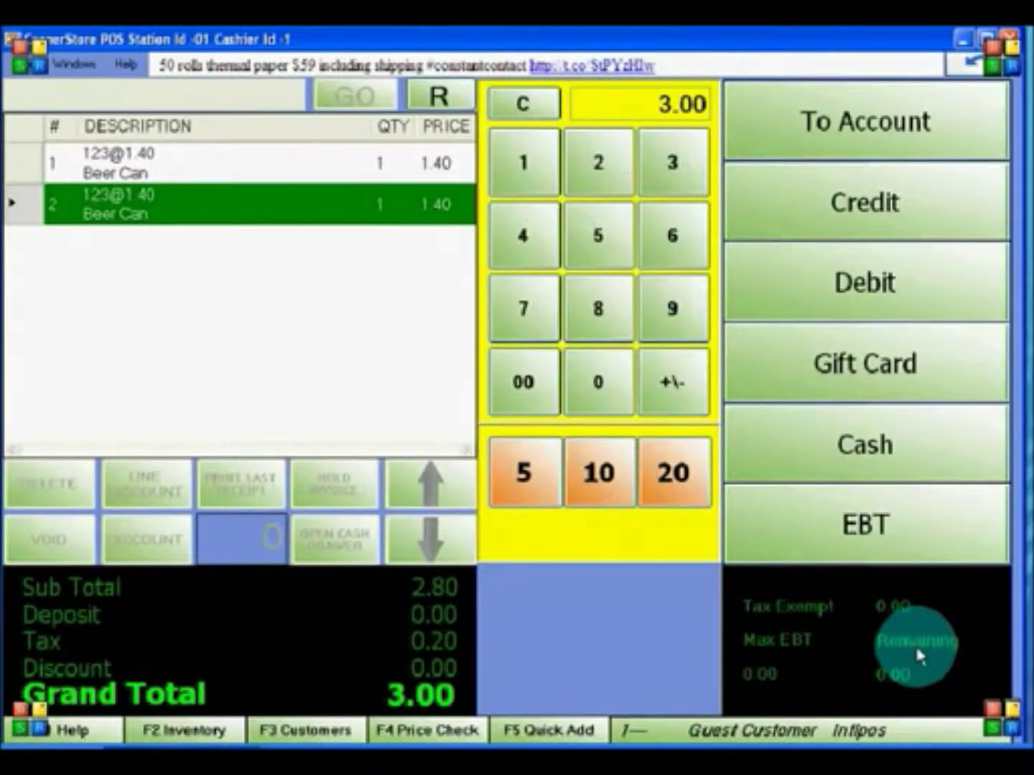
left_click(596, 255)
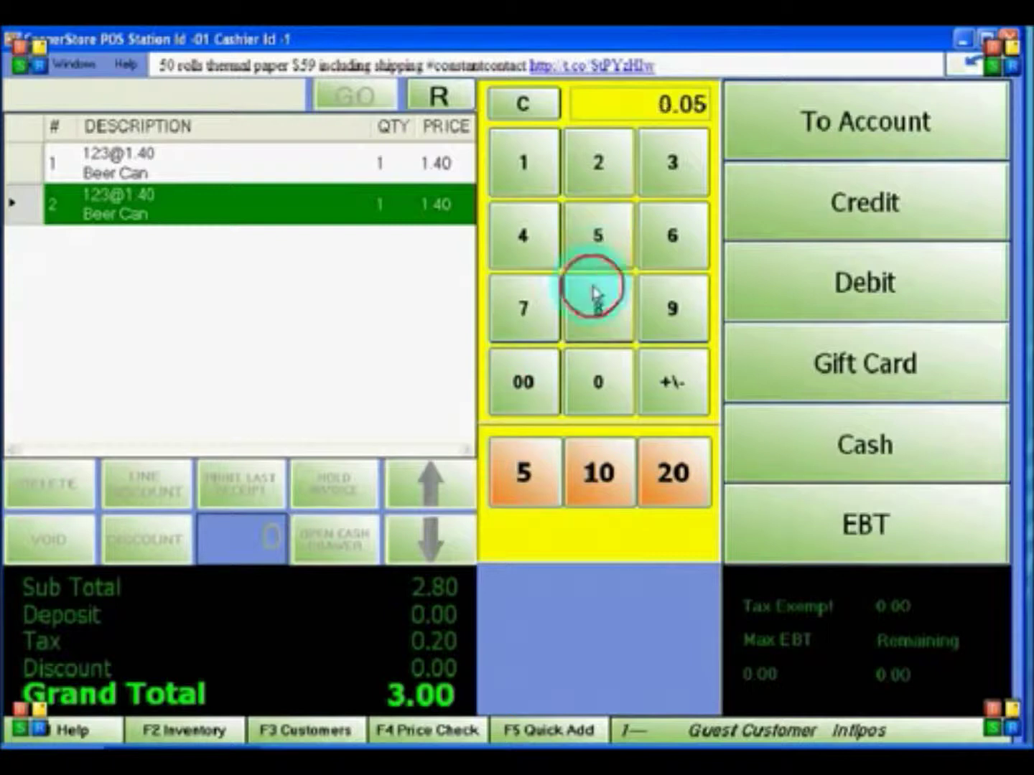
double_click(580, 398)
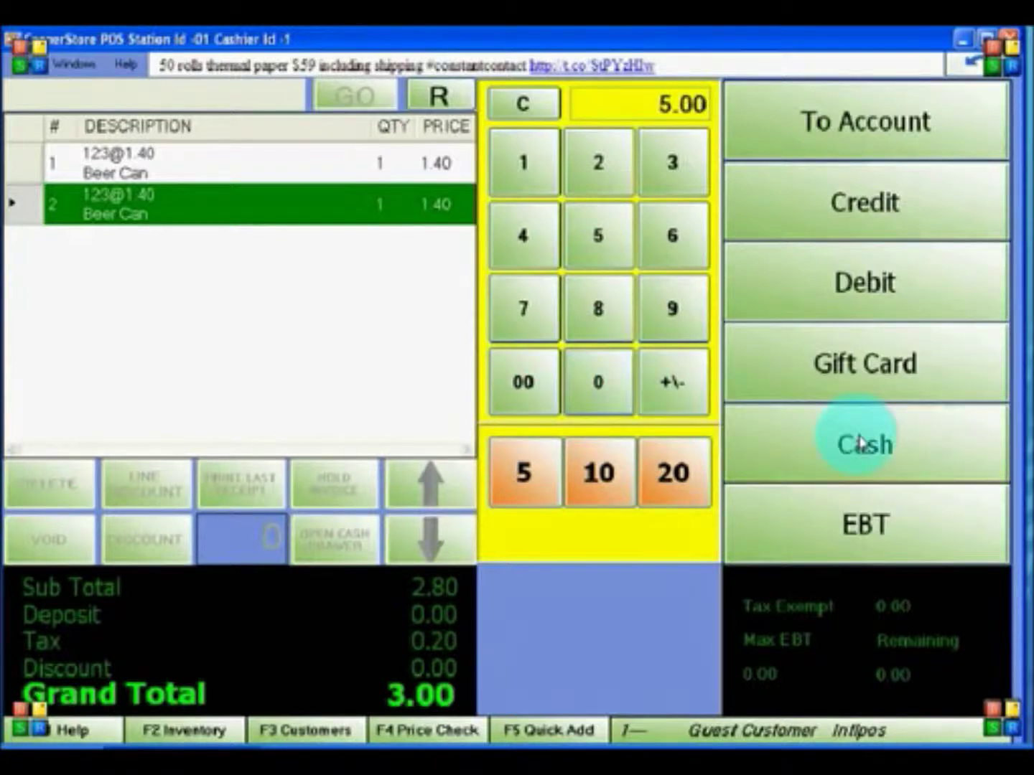
left_click(863, 442)
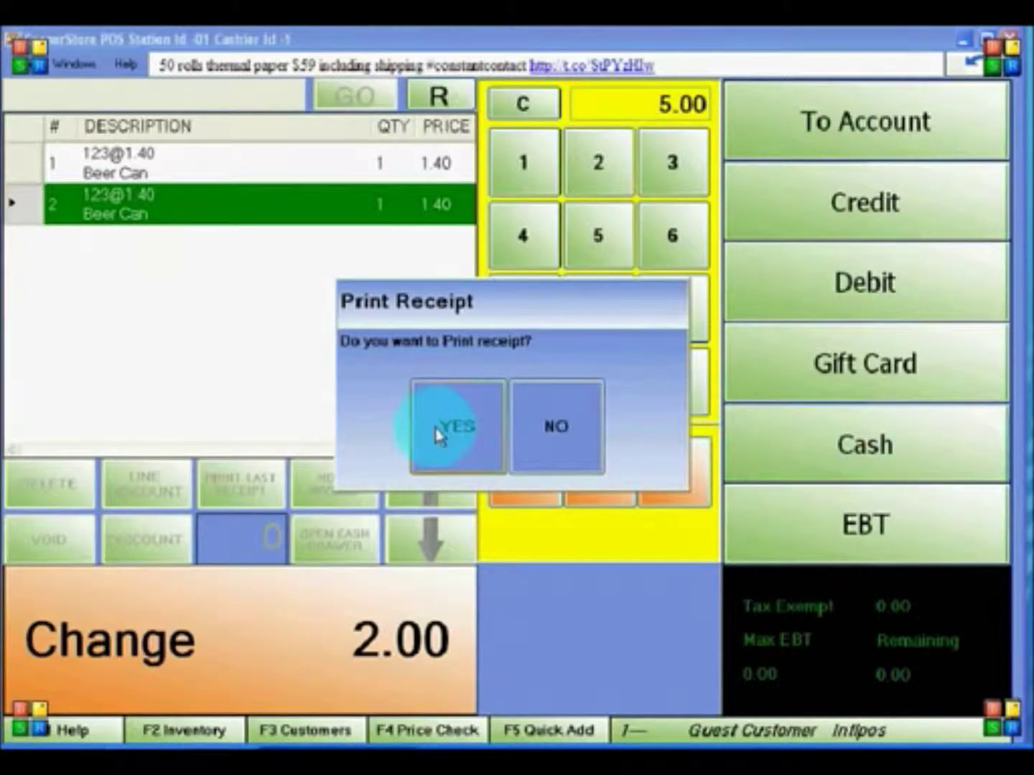
left_click(436, 431)
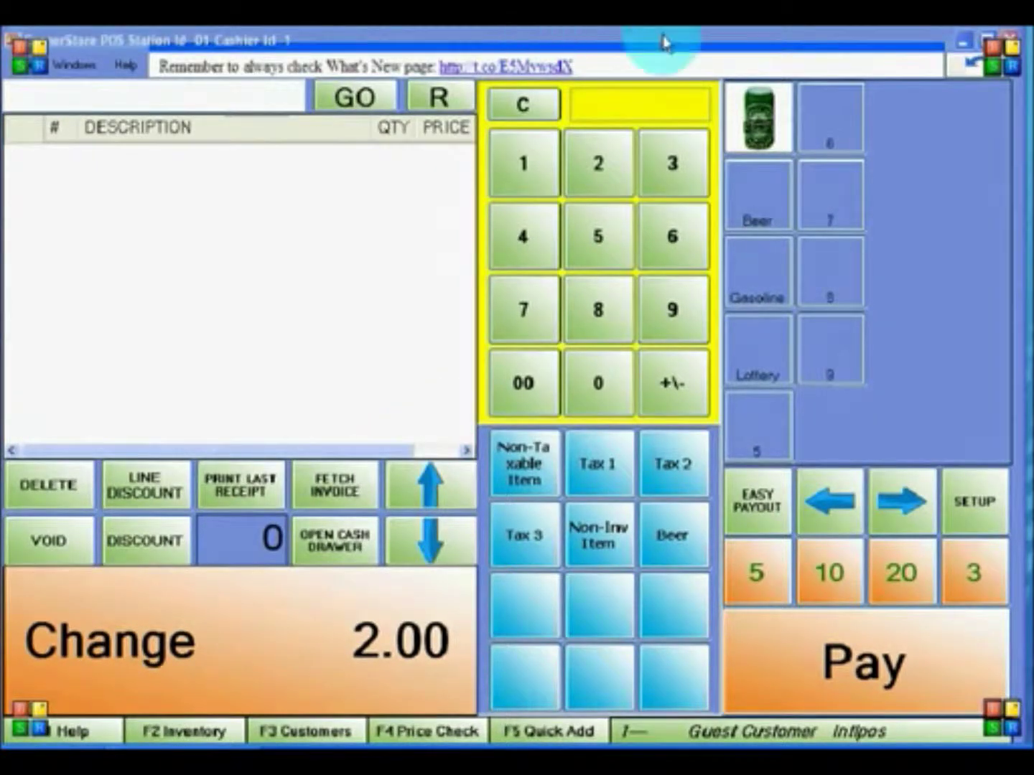
- Ring up one Beer Can, hold the 1.50 invoice under a customer name, then recall it
left_click(763, 107)
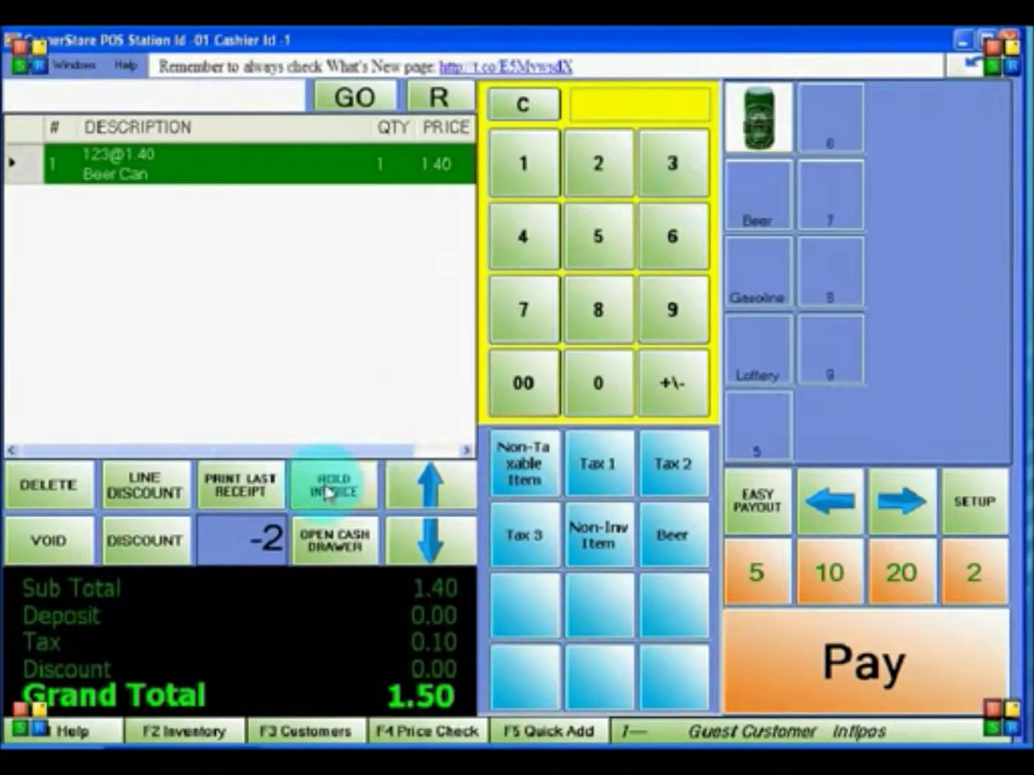
left_click(323, 492)
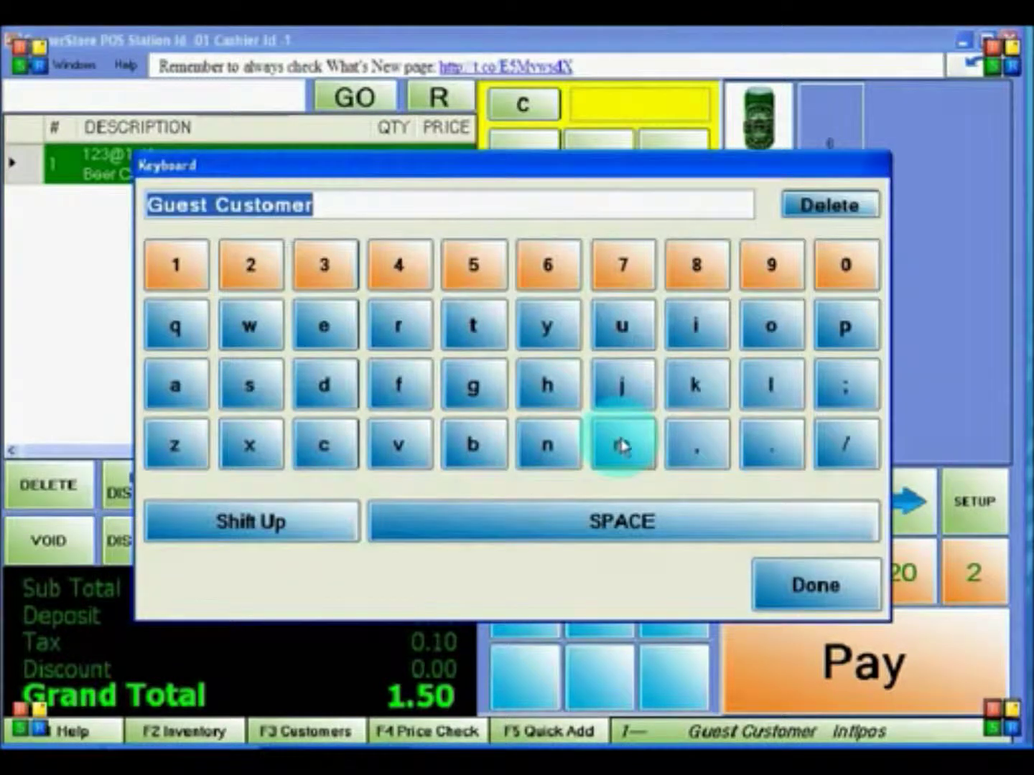
key("BackSpace")
type("john")
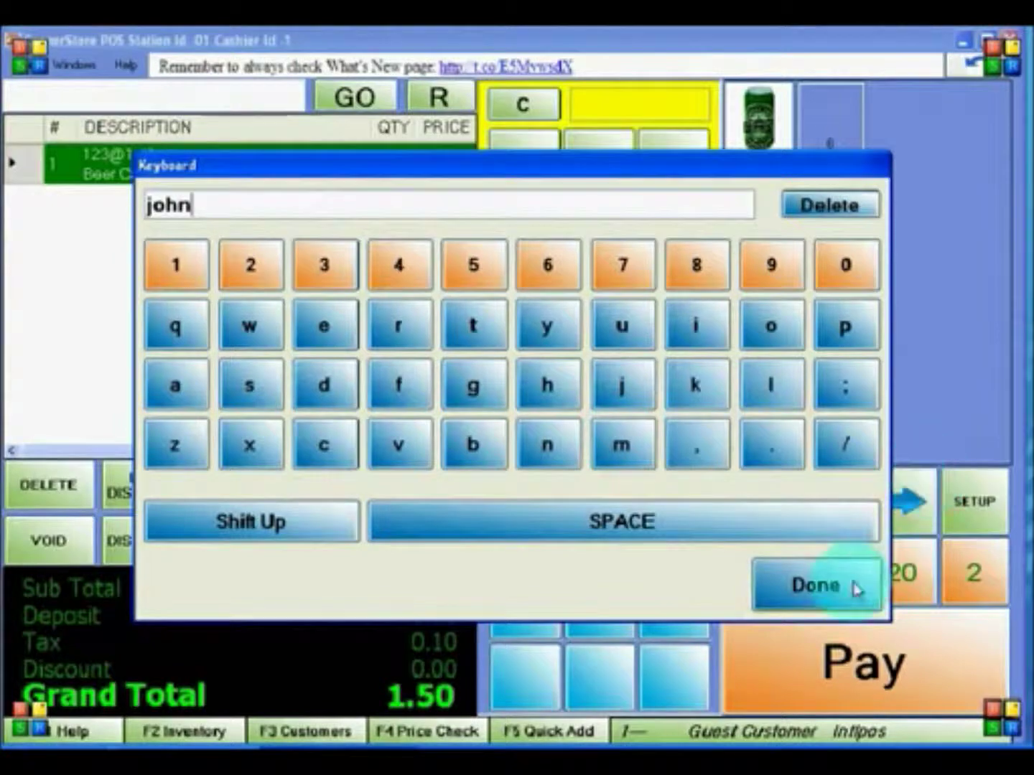
left_click(854, 589)
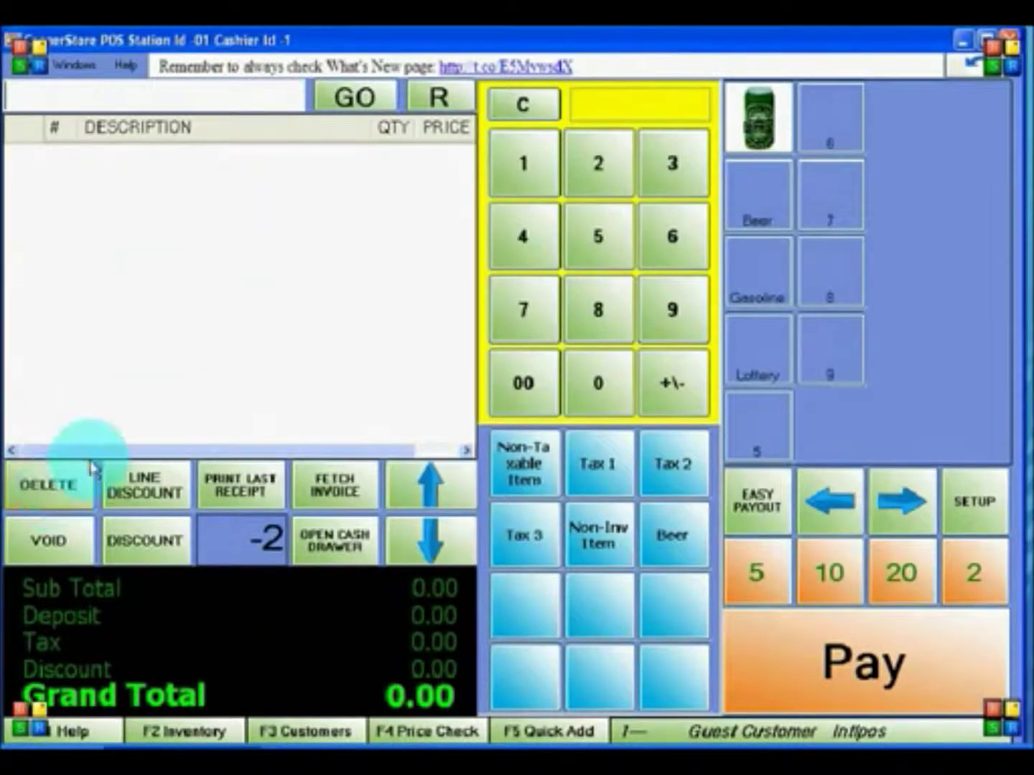
left_click(373, 477)
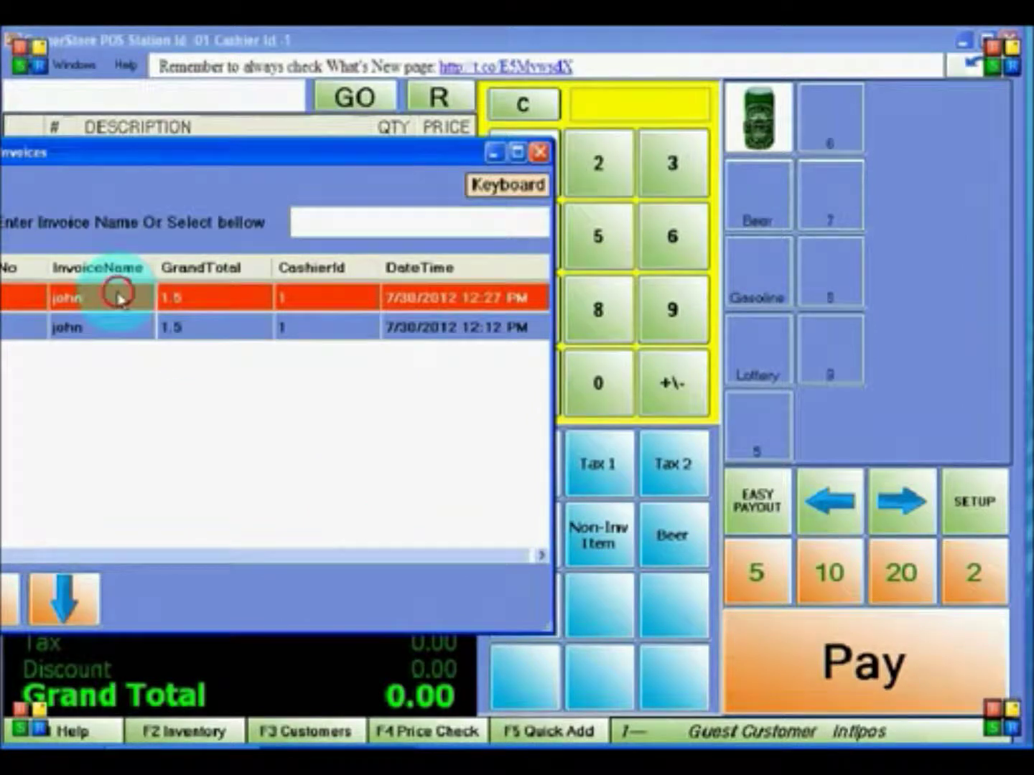
double_click(120, 300)
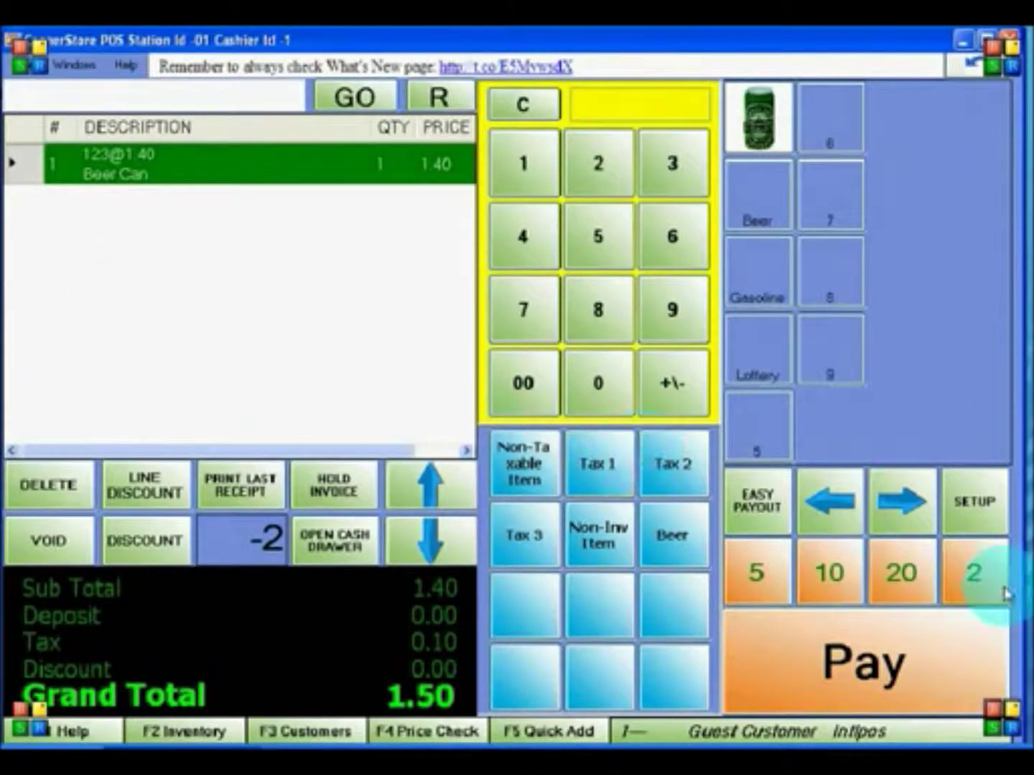
- Pay the recalled 1.50 sale with quick-cash 2 and decline the receipt, leaving 0.50 change
left_click(962, 597)
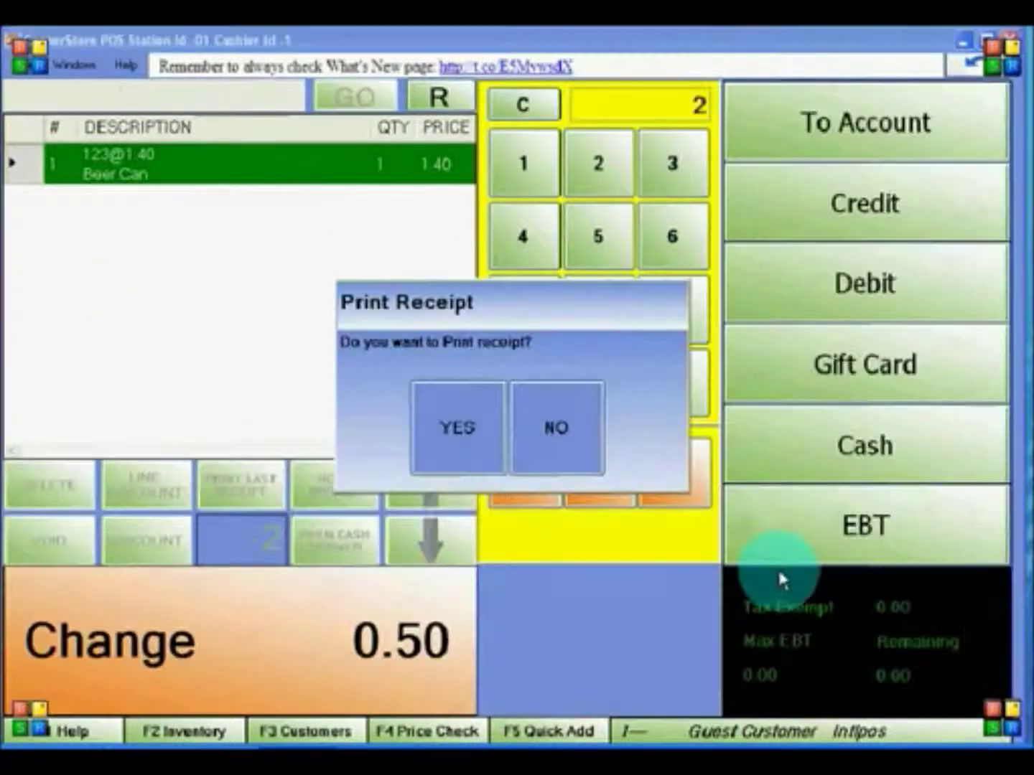
left_click(555, 443)
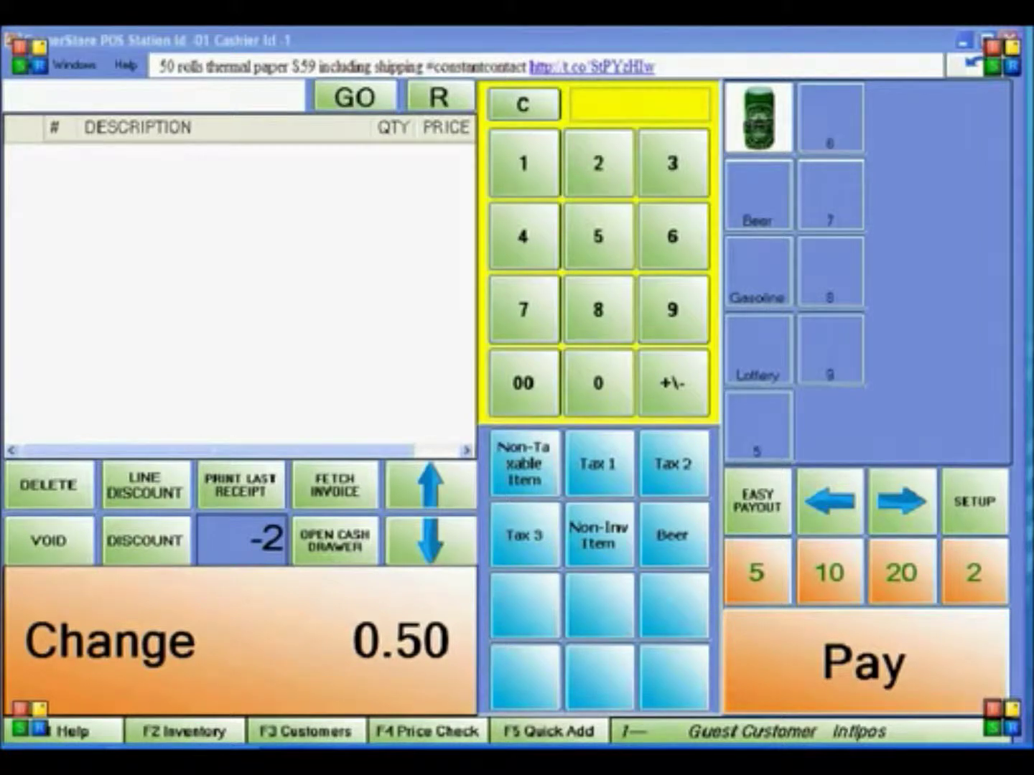
- In the admin setup's Payment Processing settings, select NetePay as the payment processor
left_click(967, 500)
left_click(692, 357)
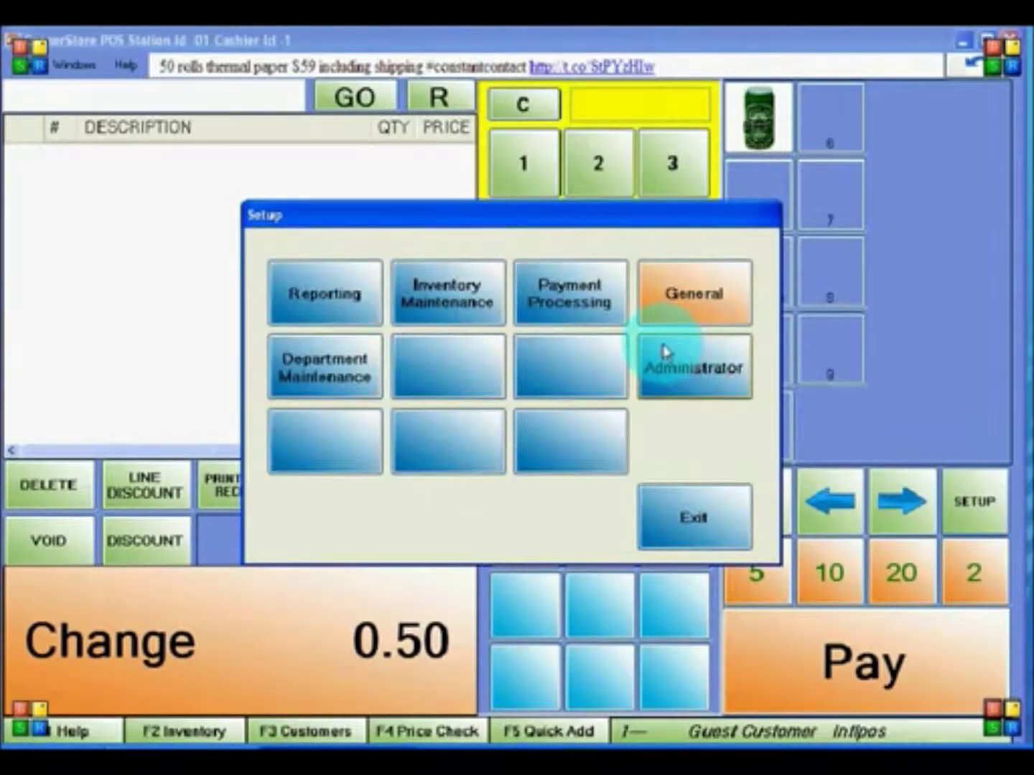
left_click(536, 309)
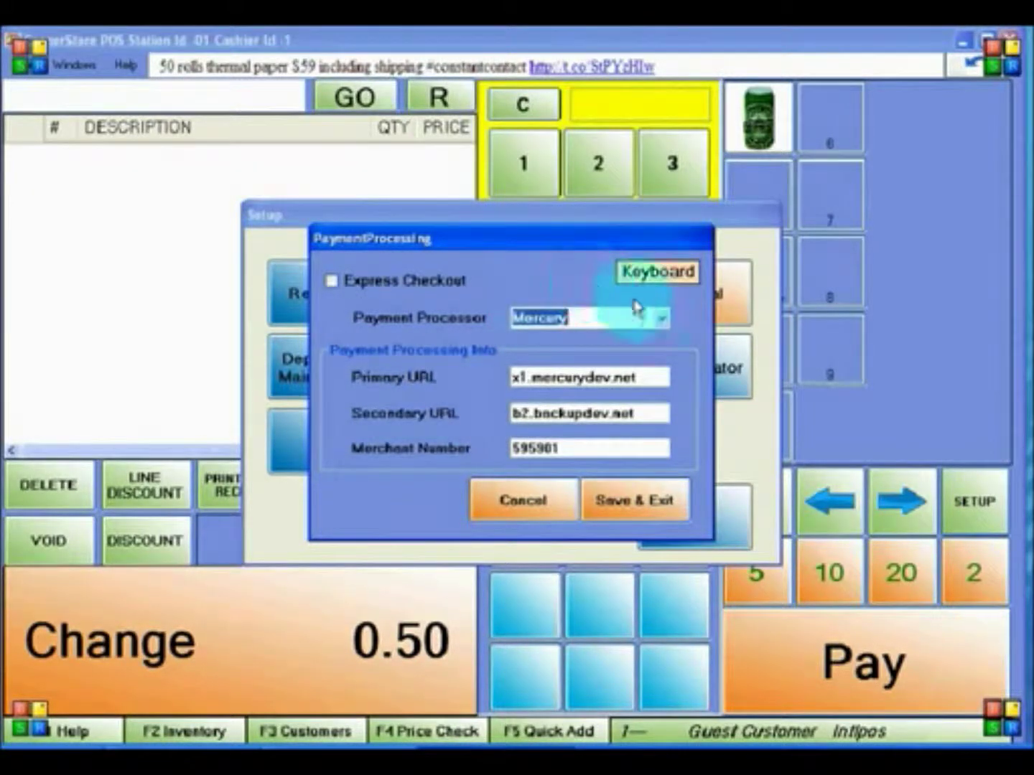
left_click(660, 318)
left_click(629, 353)
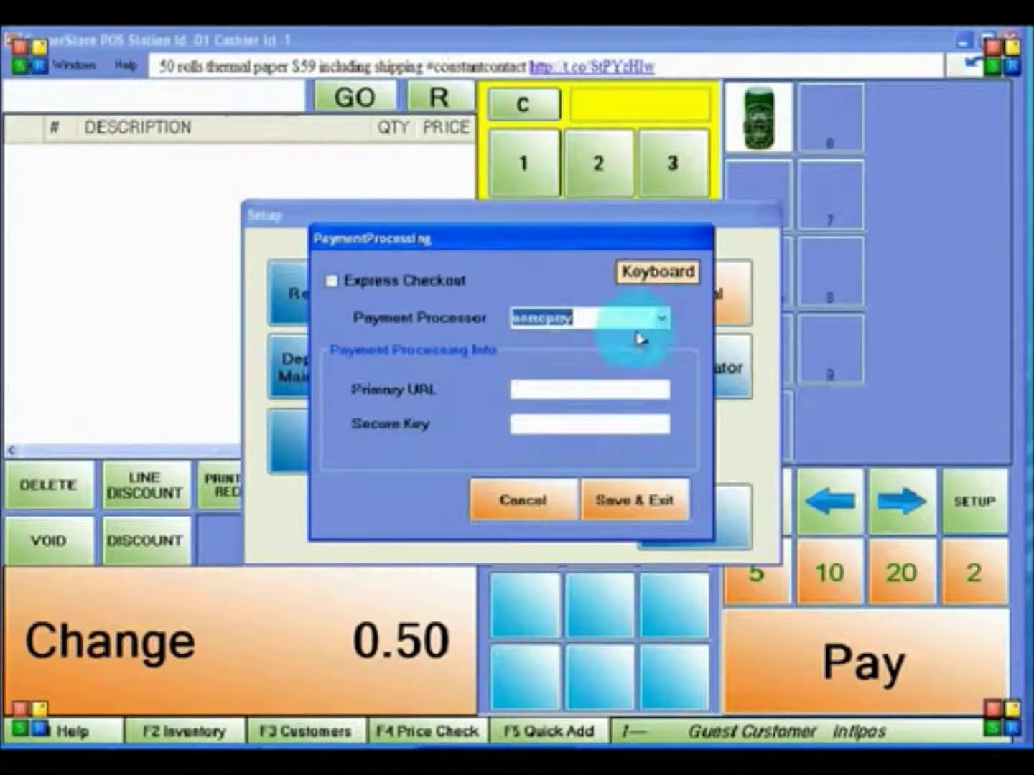
left_click(661, 317)
left_click(641, 370)
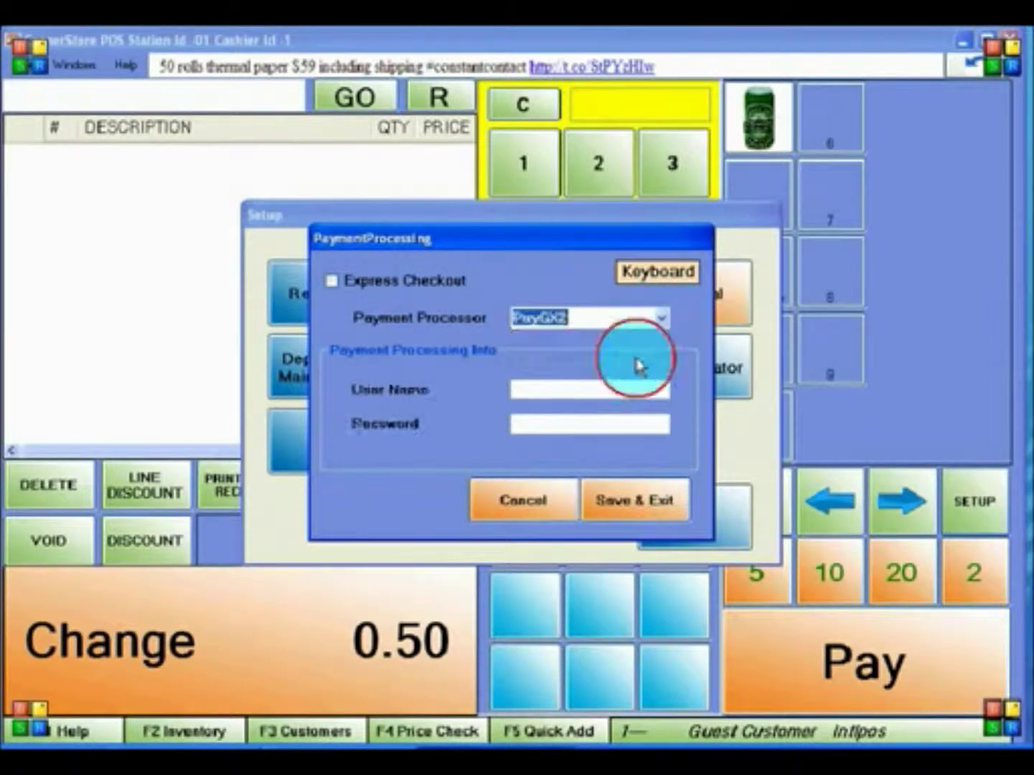
left_click(662, 317)
left_click(623, 385)
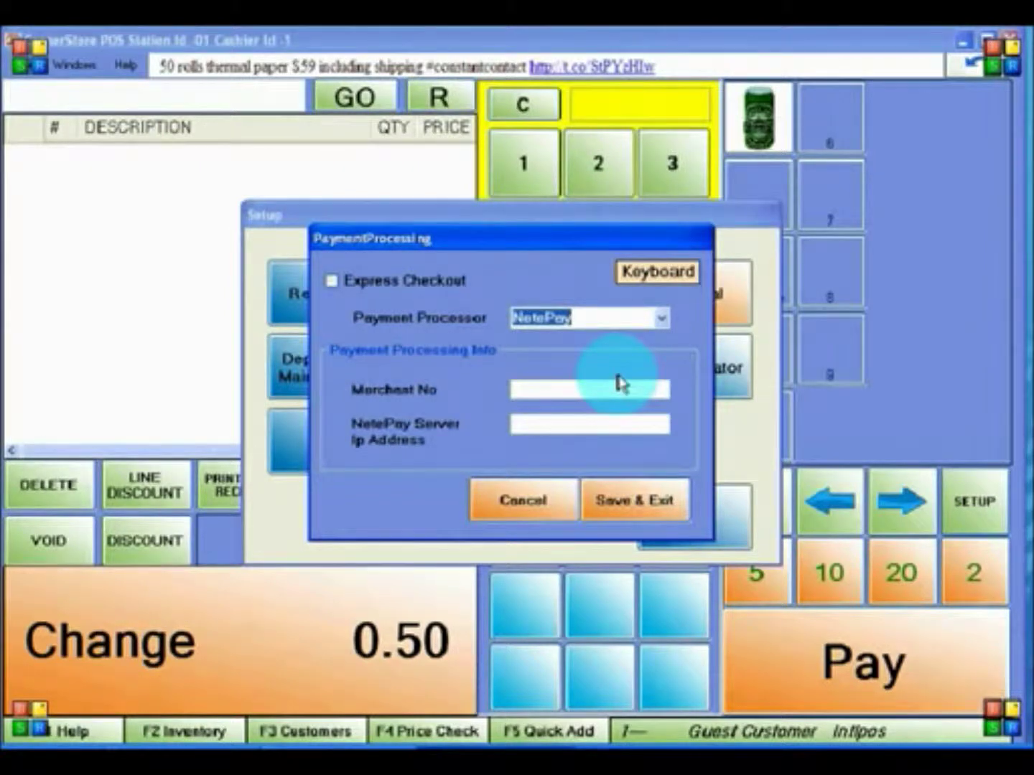
- Enable Express Checkout, save the payment settings, and exit setup
left_click(331, 283)
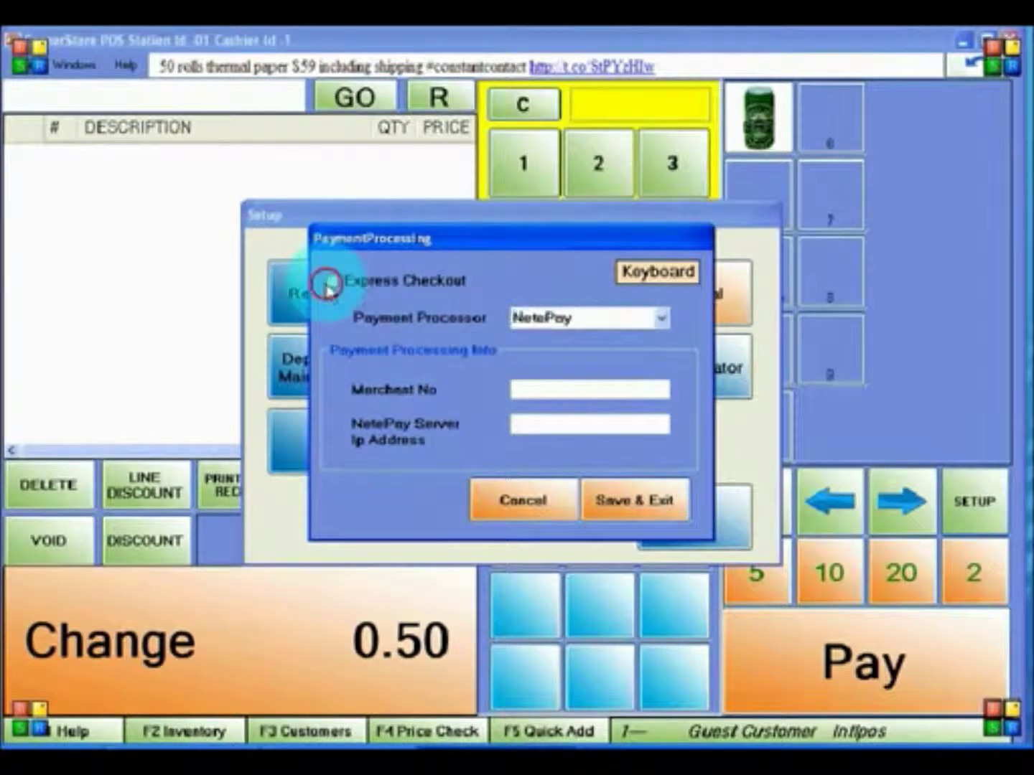
left_click(603, 498)
left_click(669, 519)
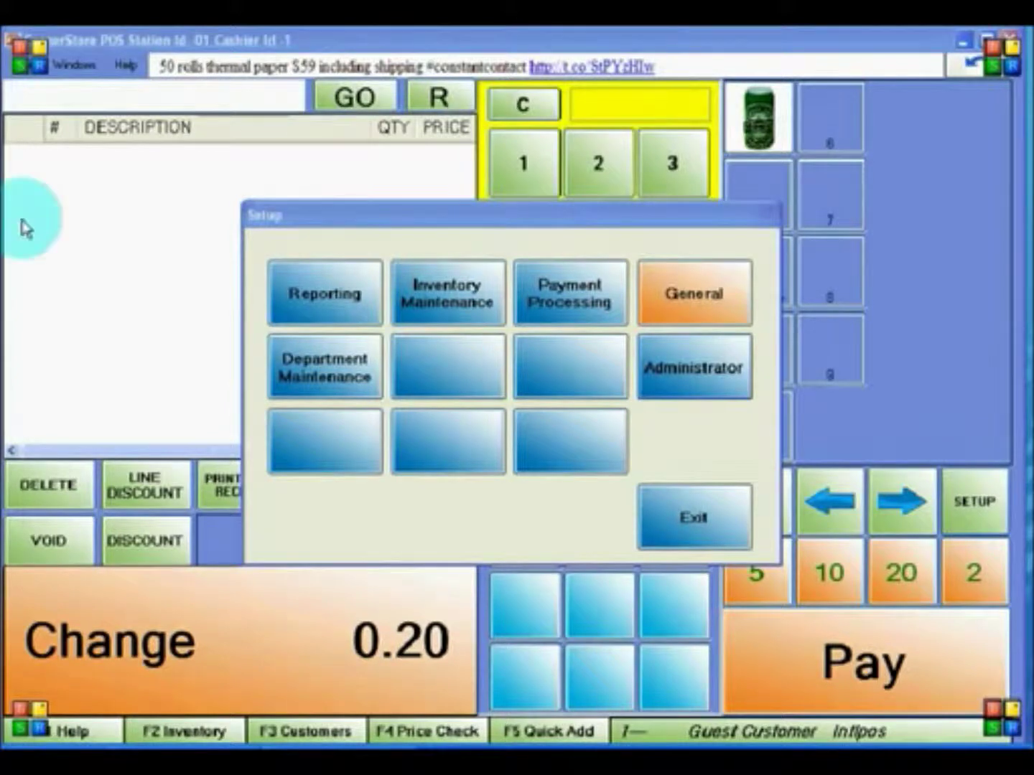
left_click(686, 520)
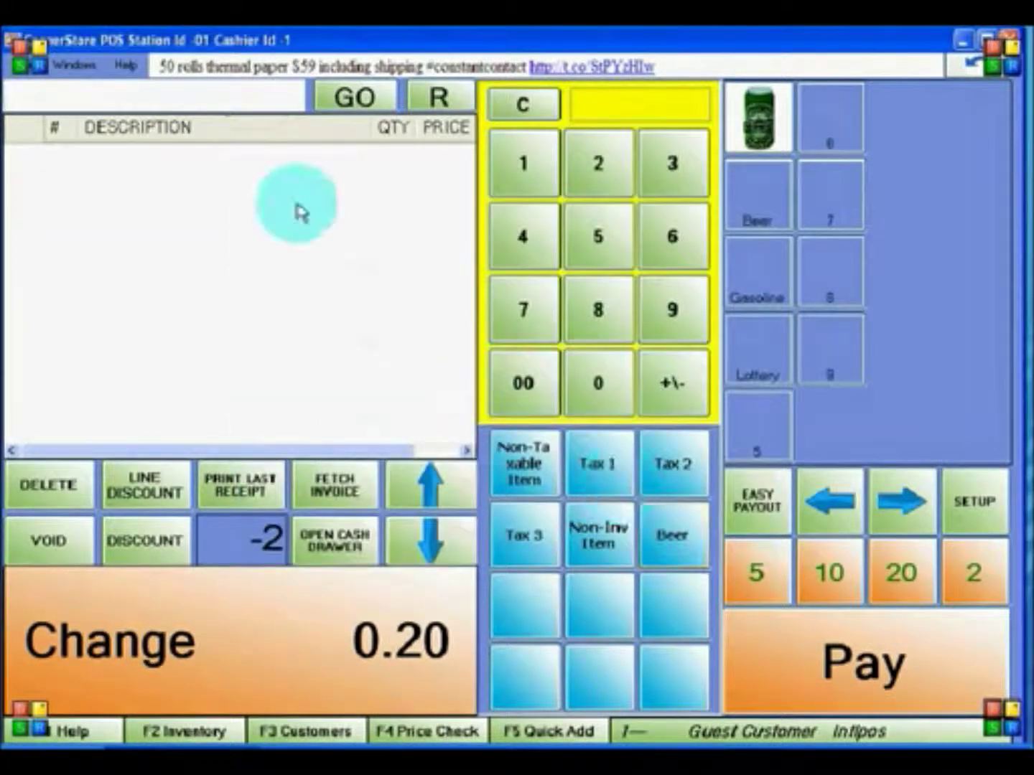
- Open the Return Window and recall invoice 12 with its two Gasoline items
left_click(74, 66)
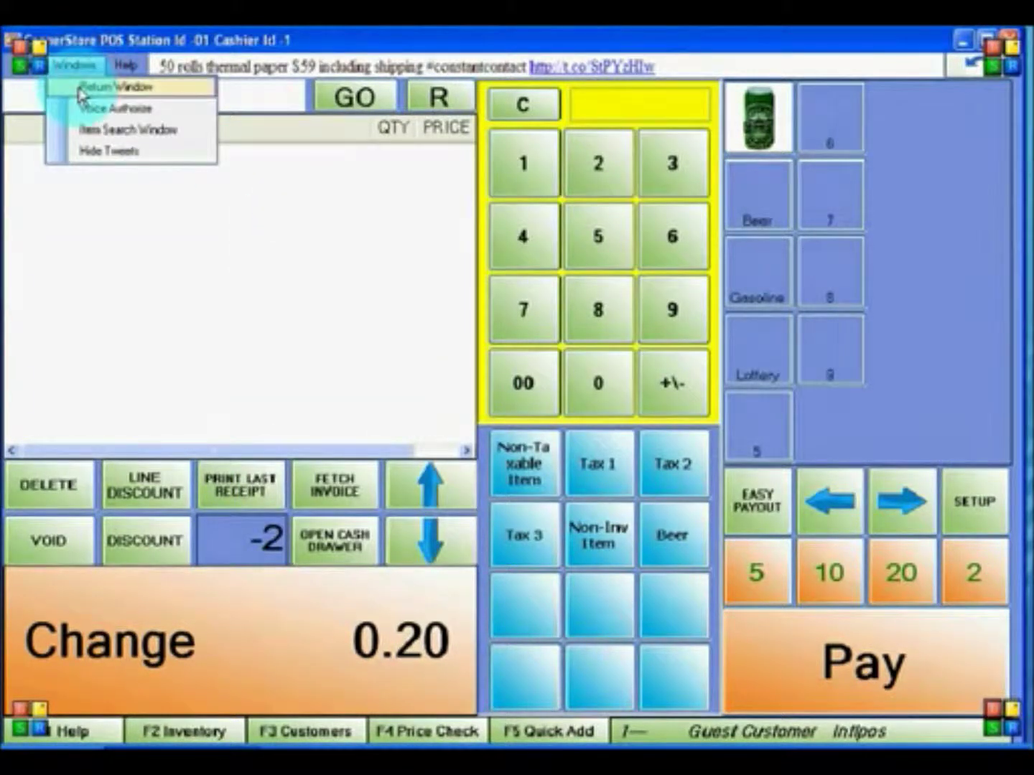
left_click(80, 87)
left_click_drag(184, 129, 316, 92)
left_click(706, 357)
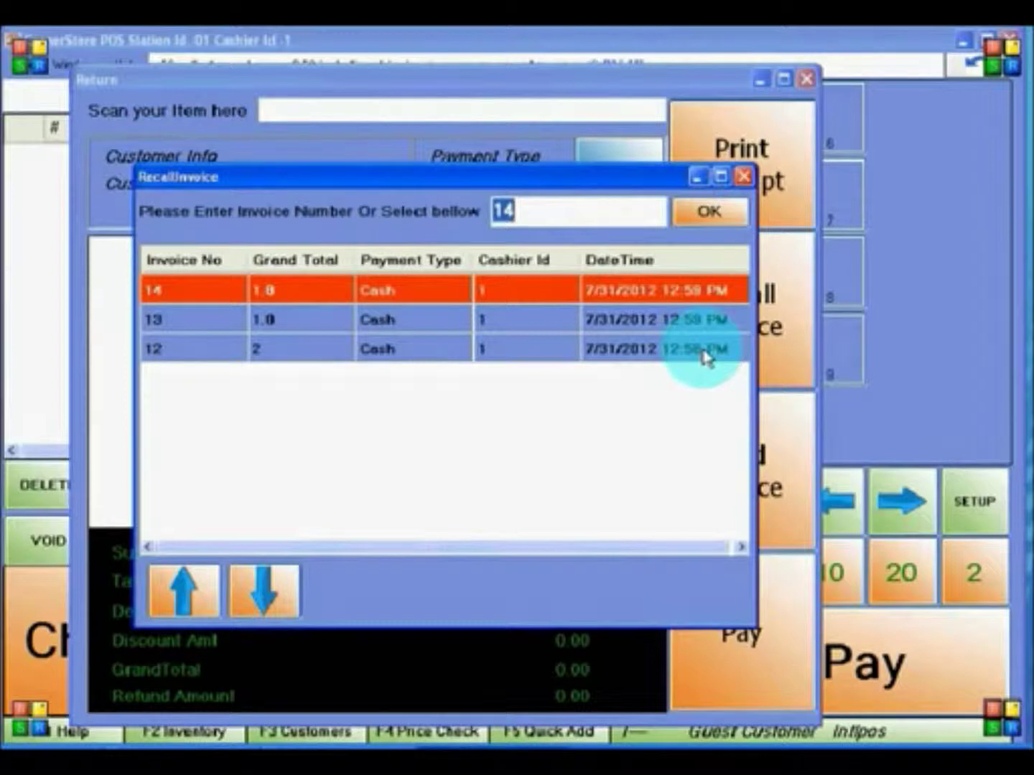
double_click(382, 355)
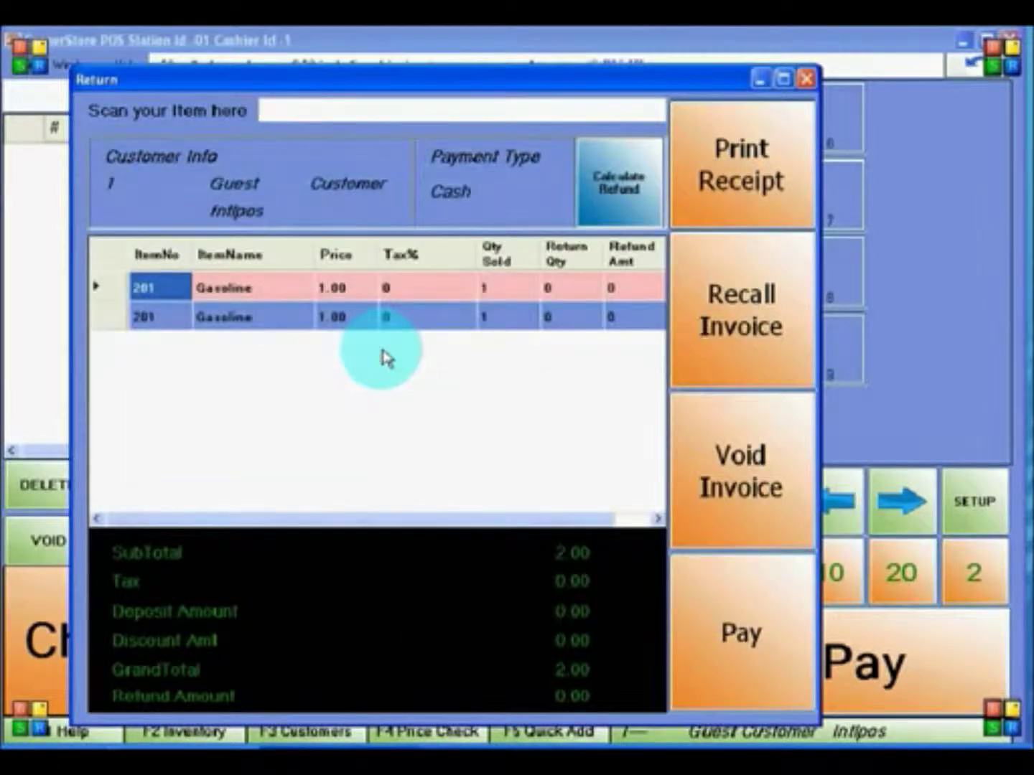
- Set Return Qty 1 on both Gasoline rows, calculate the 2.00 refund, then cancel the payout
left_click(545, 290)
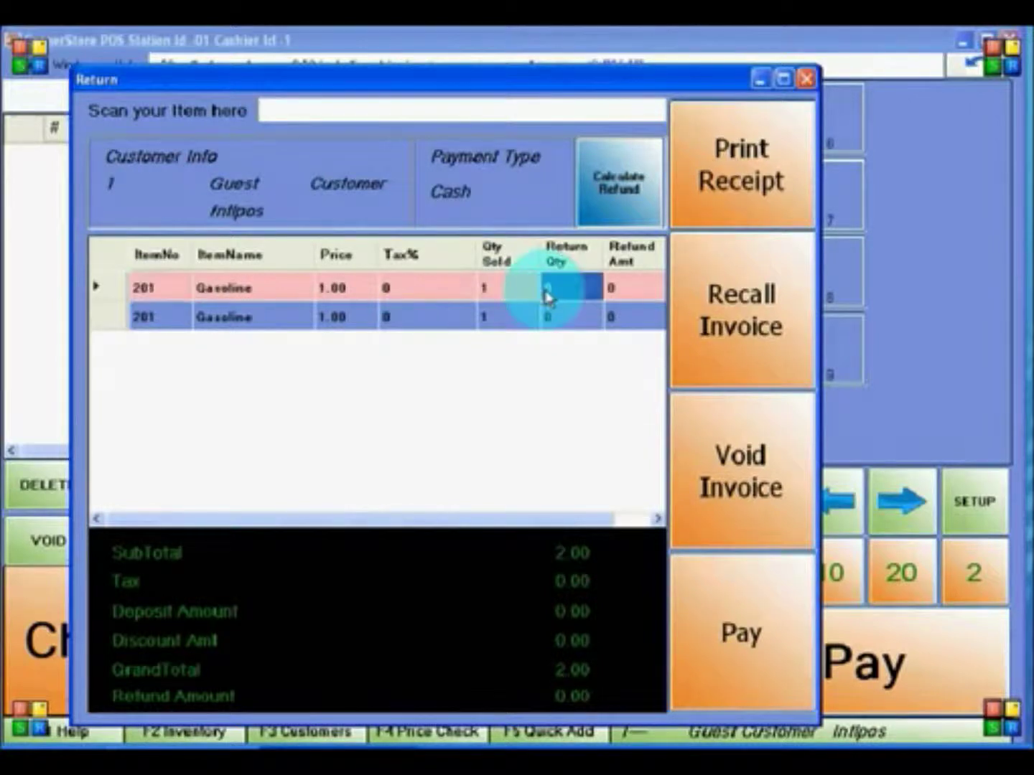
type("1")
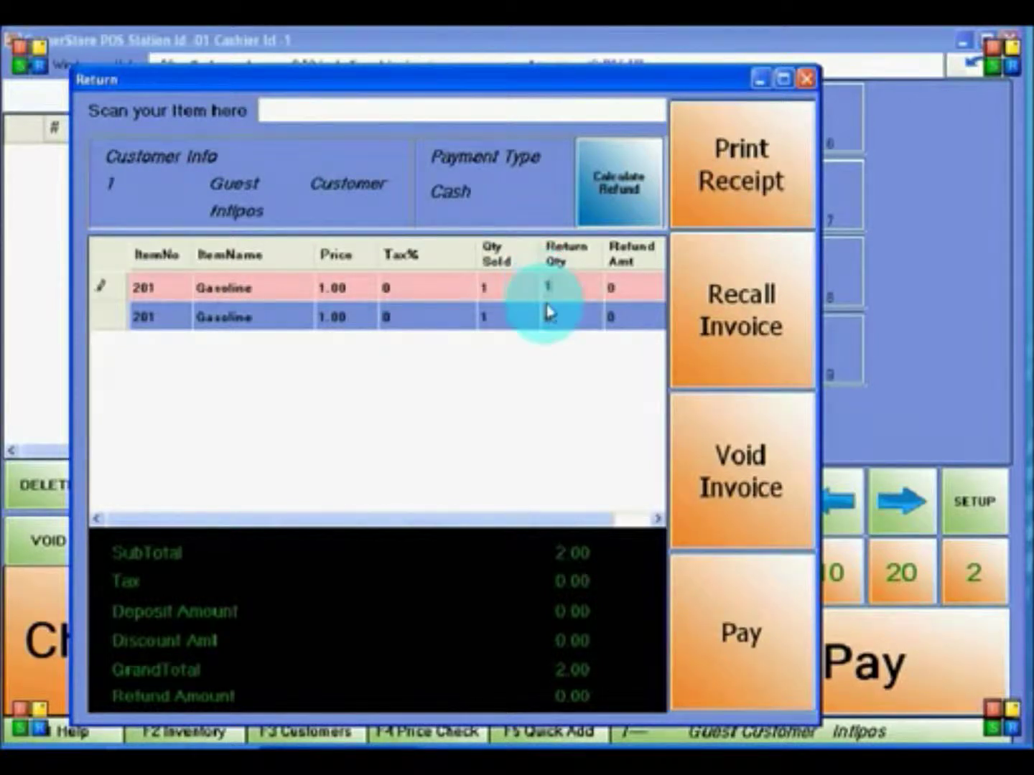
left_click(546, 318)
type("1")
left_click(596, 203)
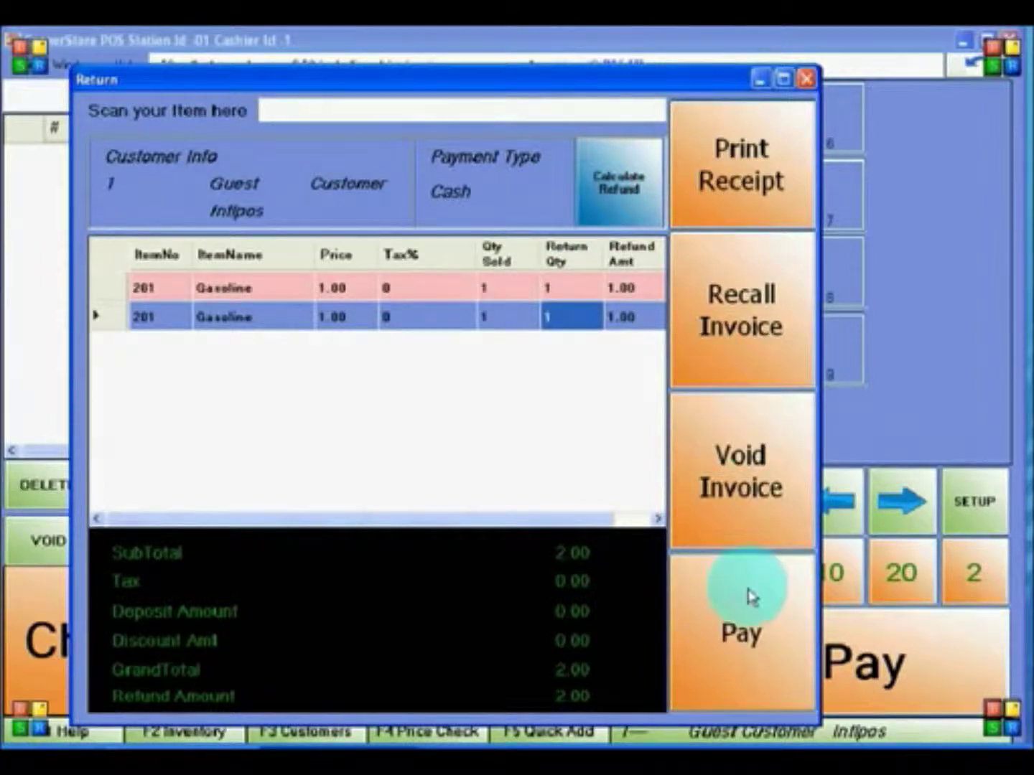
left_click(747, 593)
left_click_drag(176, 76, 395, 196)
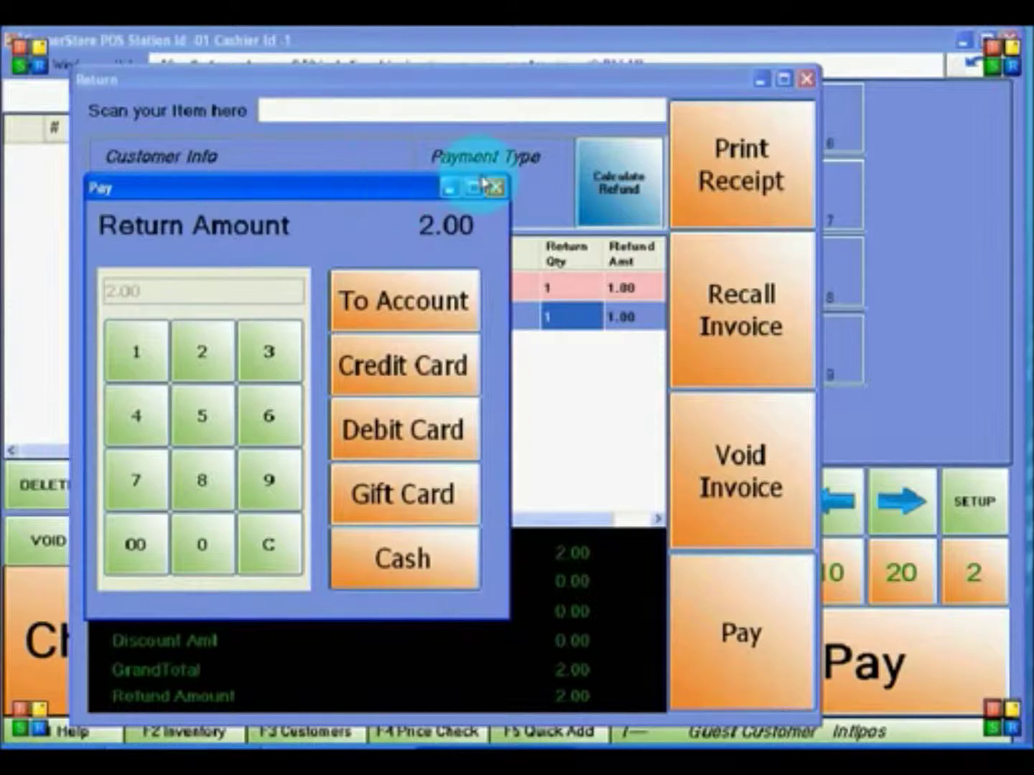
left_click(496, 187)
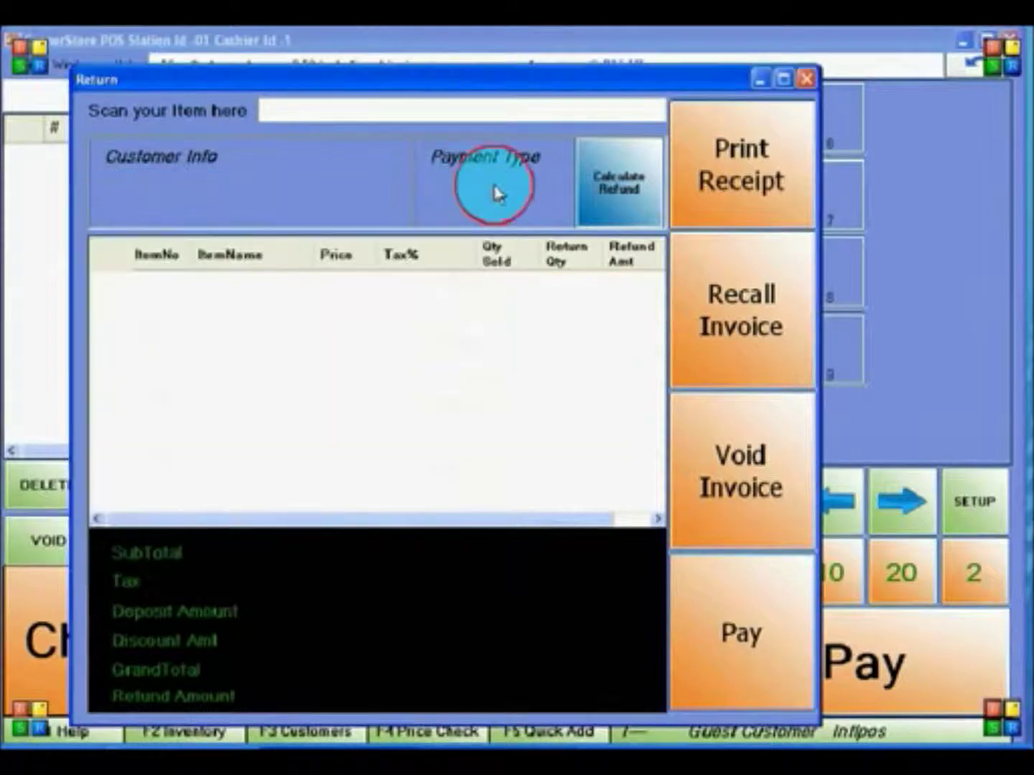
- Recall invoice 12 again and void it, confirming the voided message
left_click(700, 334)
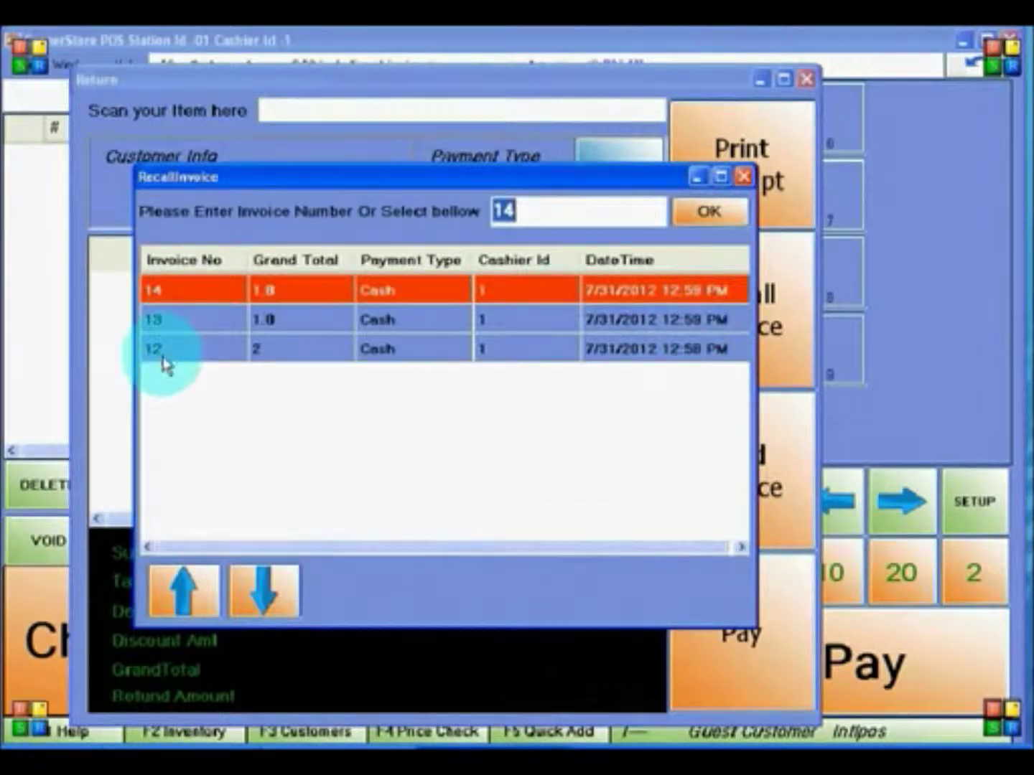
double_click(166, 355)
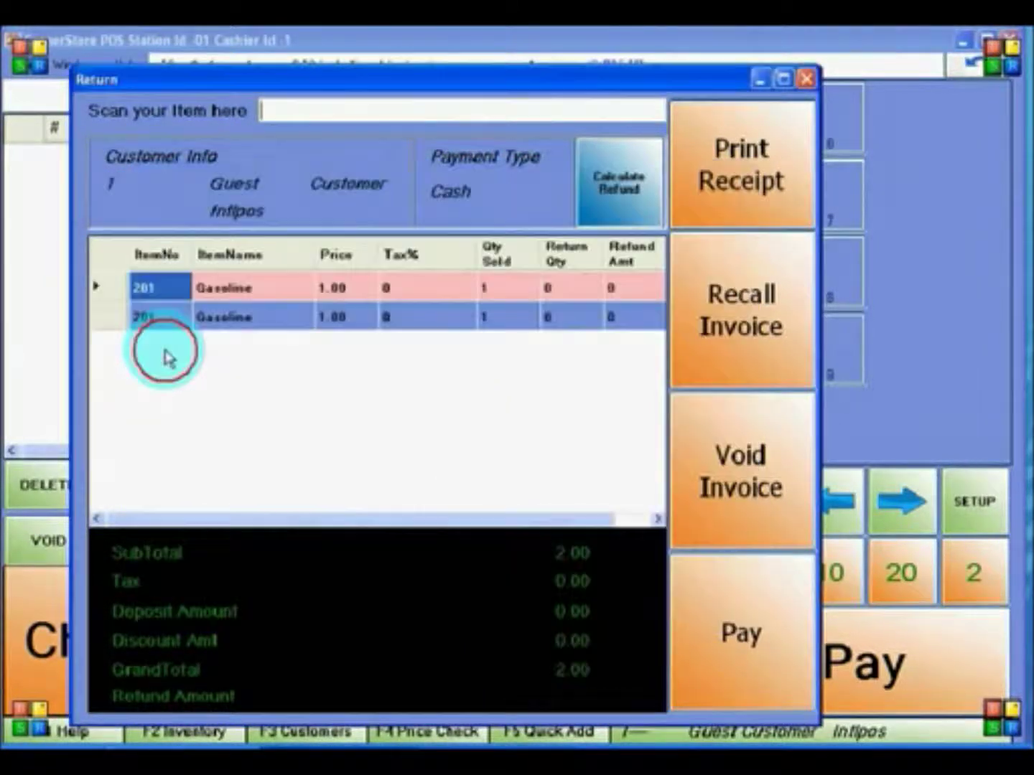
left_click(743, 459)
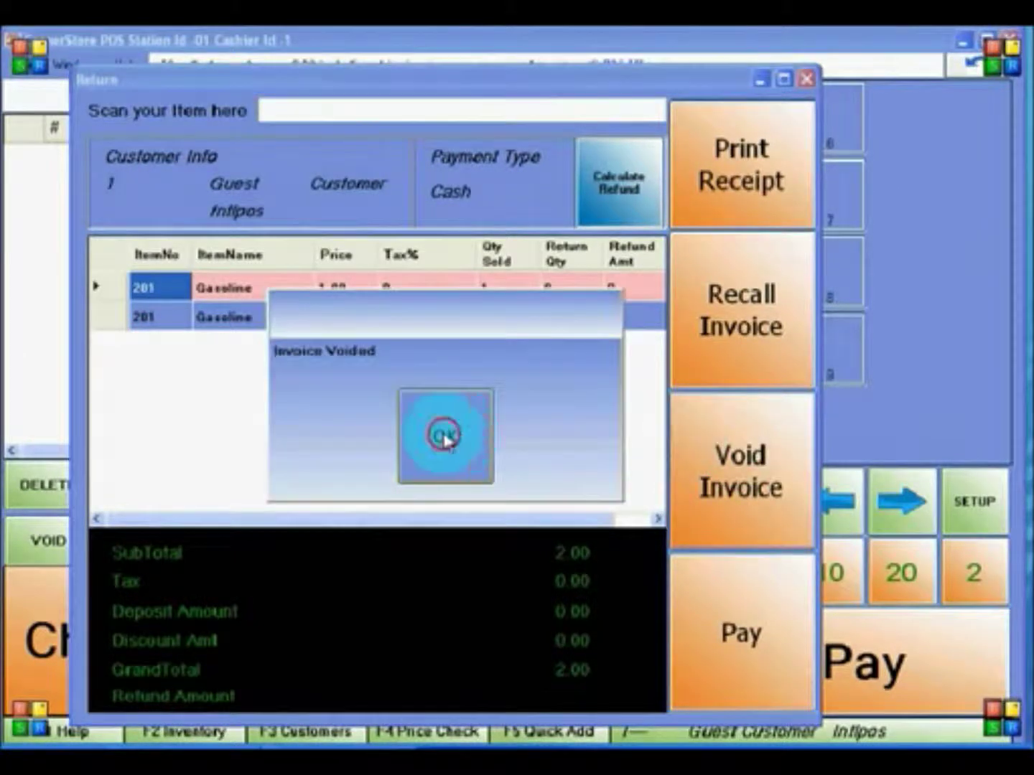
left_click(442, 435)
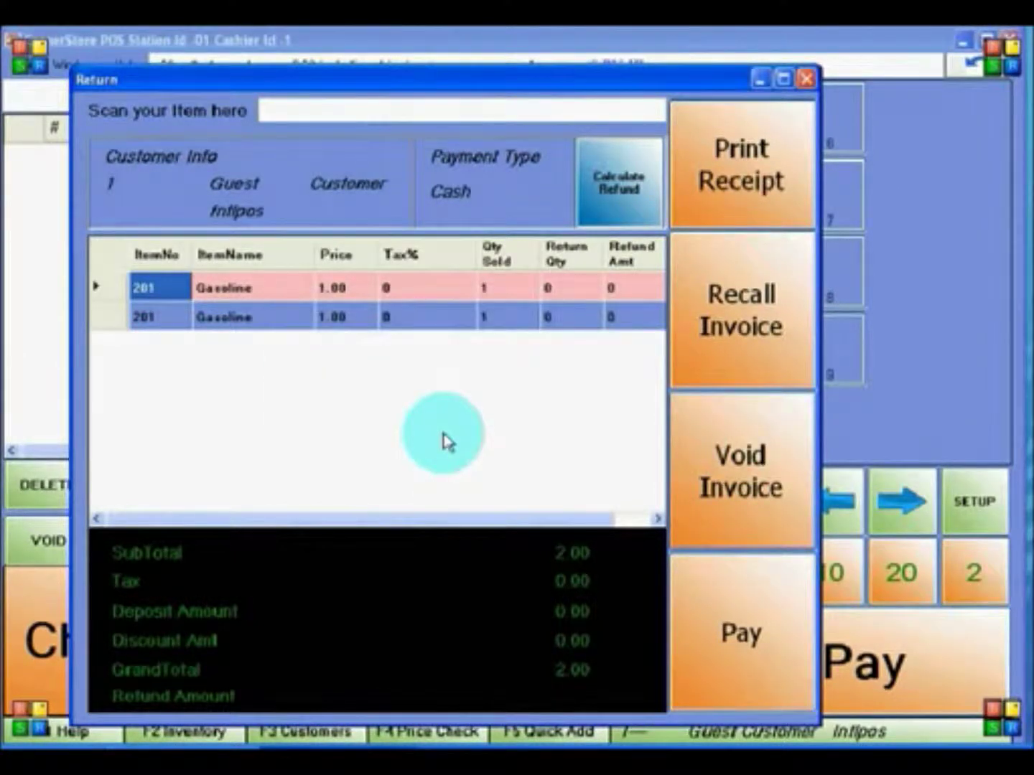